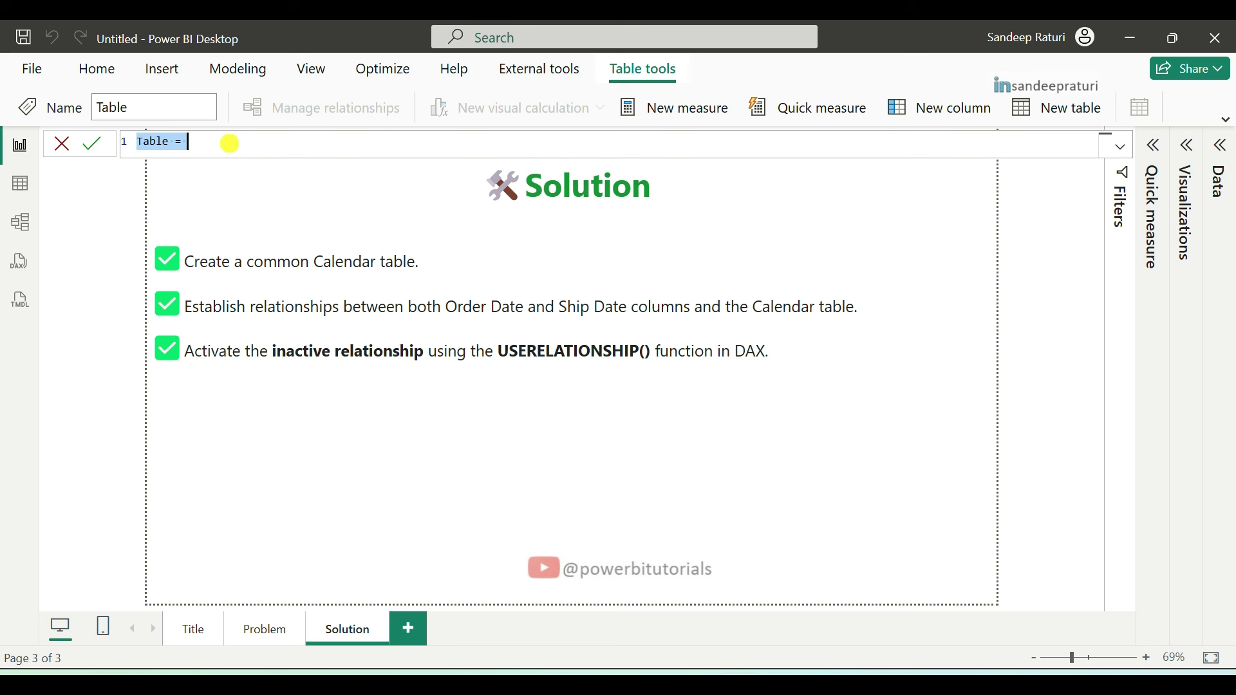
Name the new calculated table Calendar and begin its DAX expression with the CALENDAR function
click(229, 143)
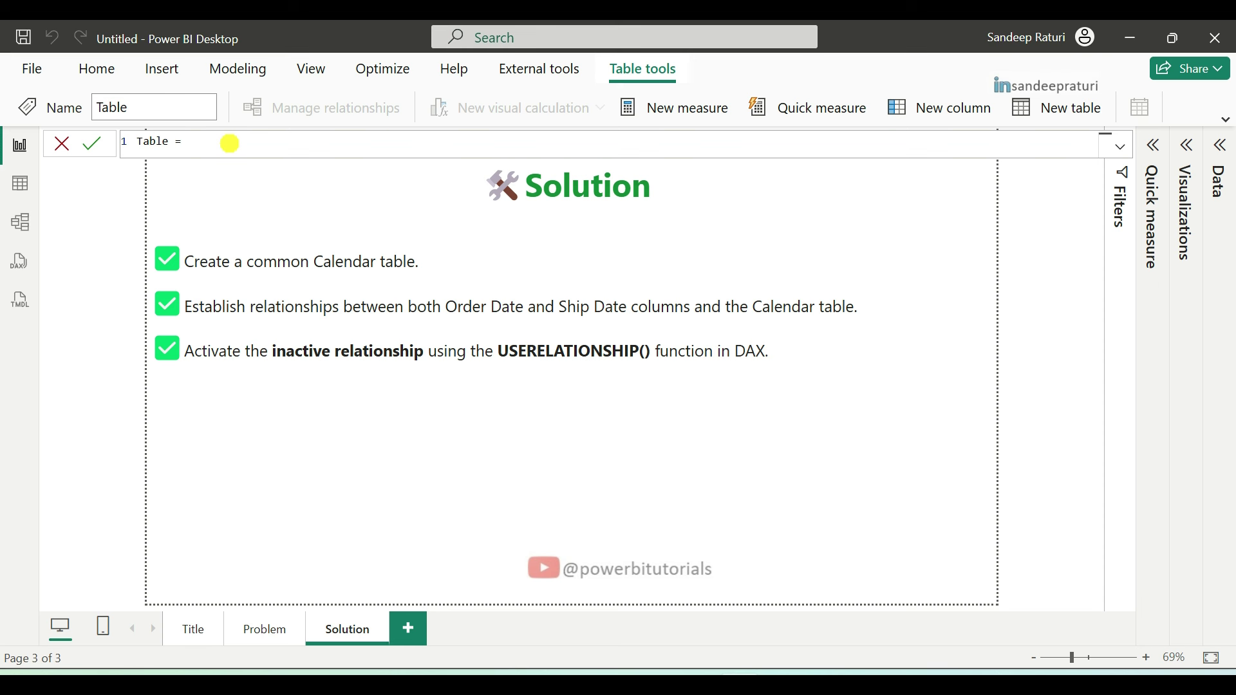
double_click(149, 141)
text(Calendar)
click(232, 140)
text(Cal)
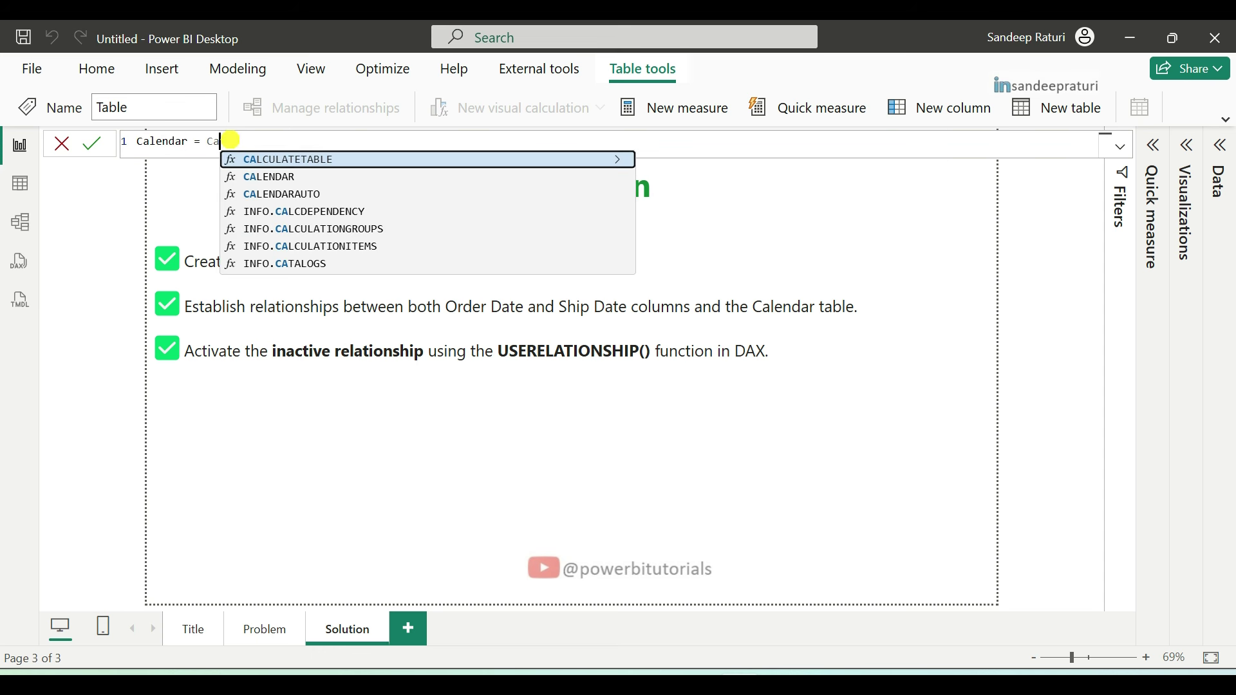
click(295, 178)
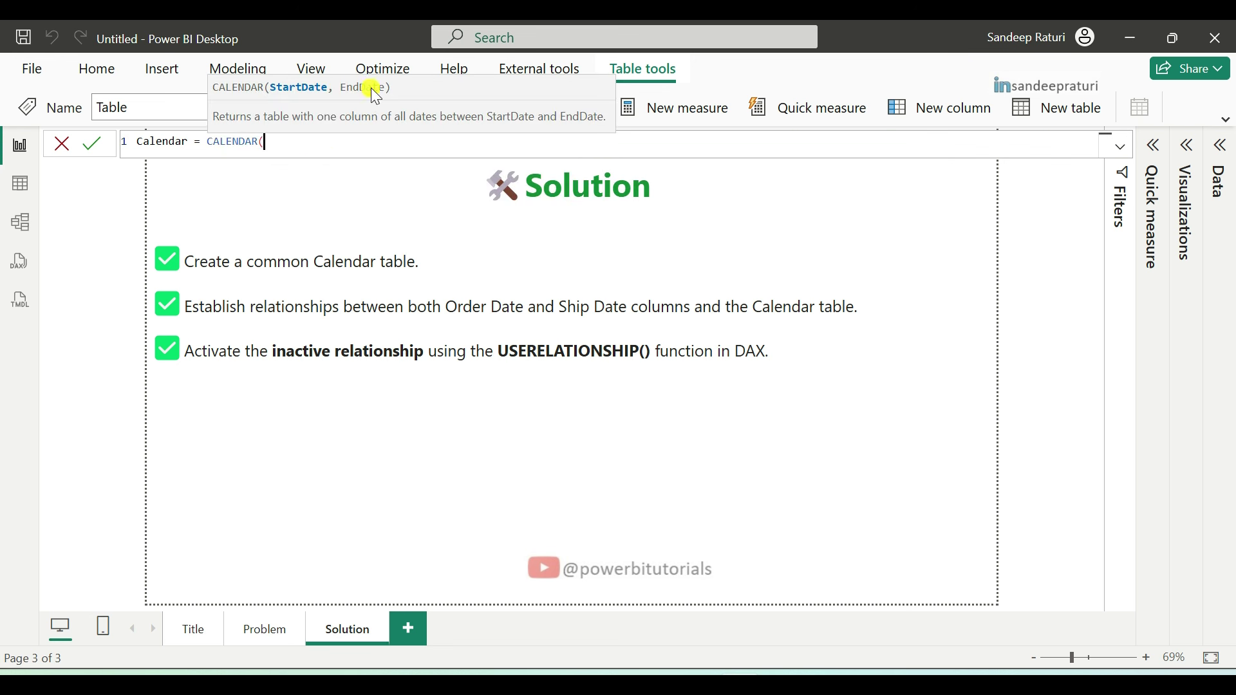
Enter the earliest order date, min(Orders[Order Date]), as the start date argument of the CALENDAR function
text(m)
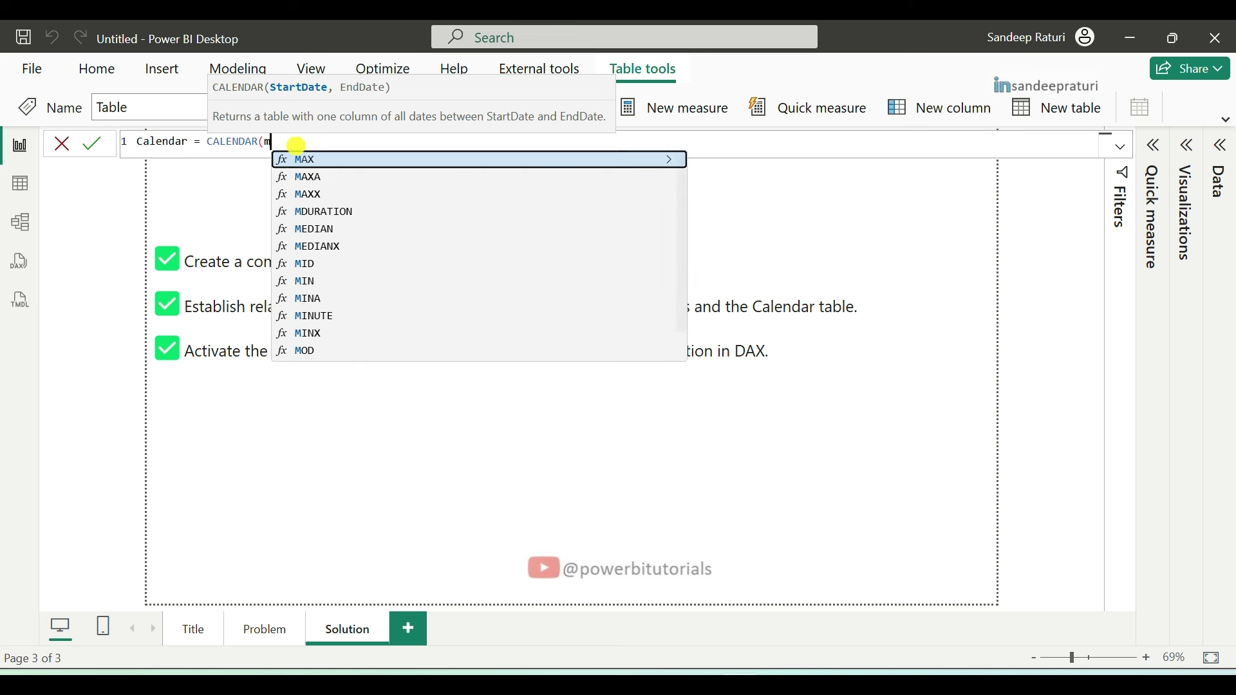
text(in(order)
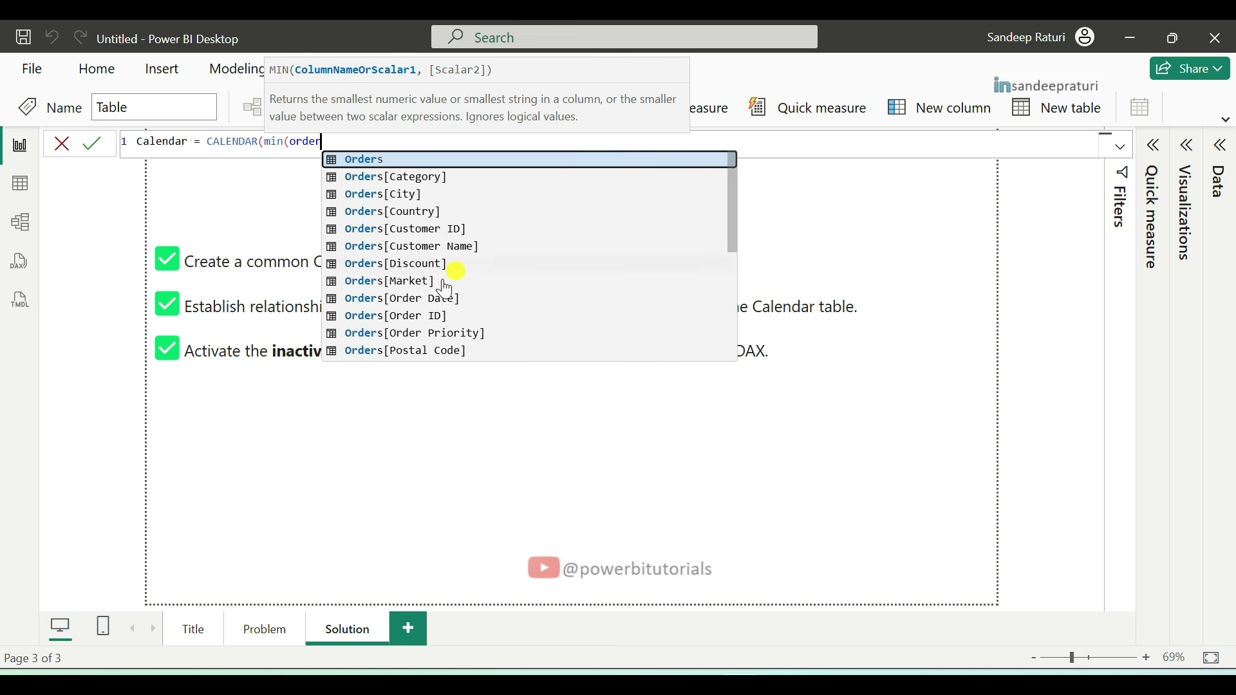
click(430, 298)
text(), )
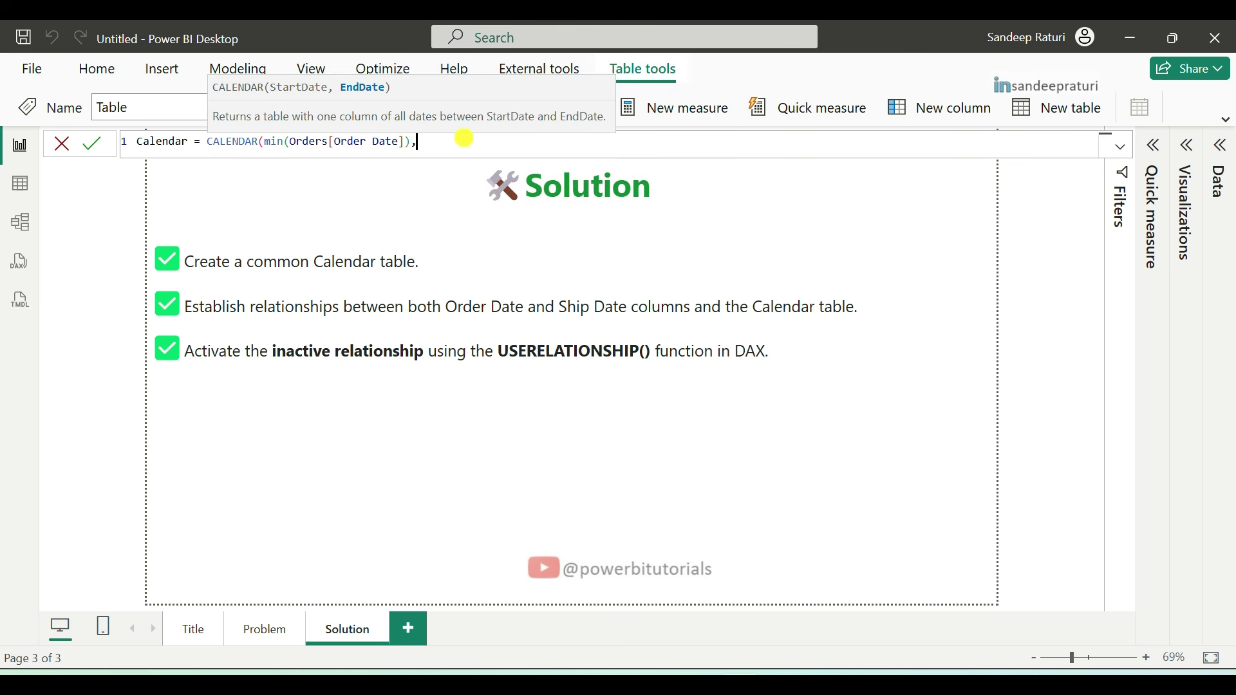
Enter Max(Orders[Ship Date]) as the end date argument, close the CALENDAR expression and commit the table formula
text(Max)
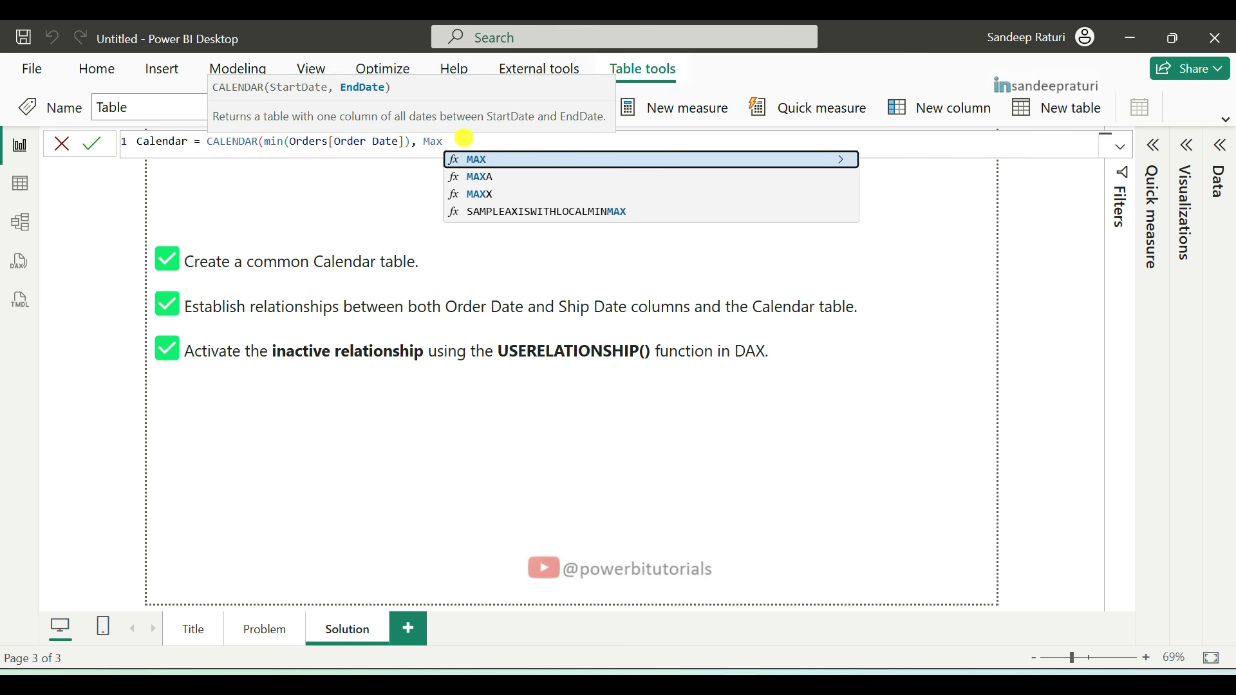
text((orde)
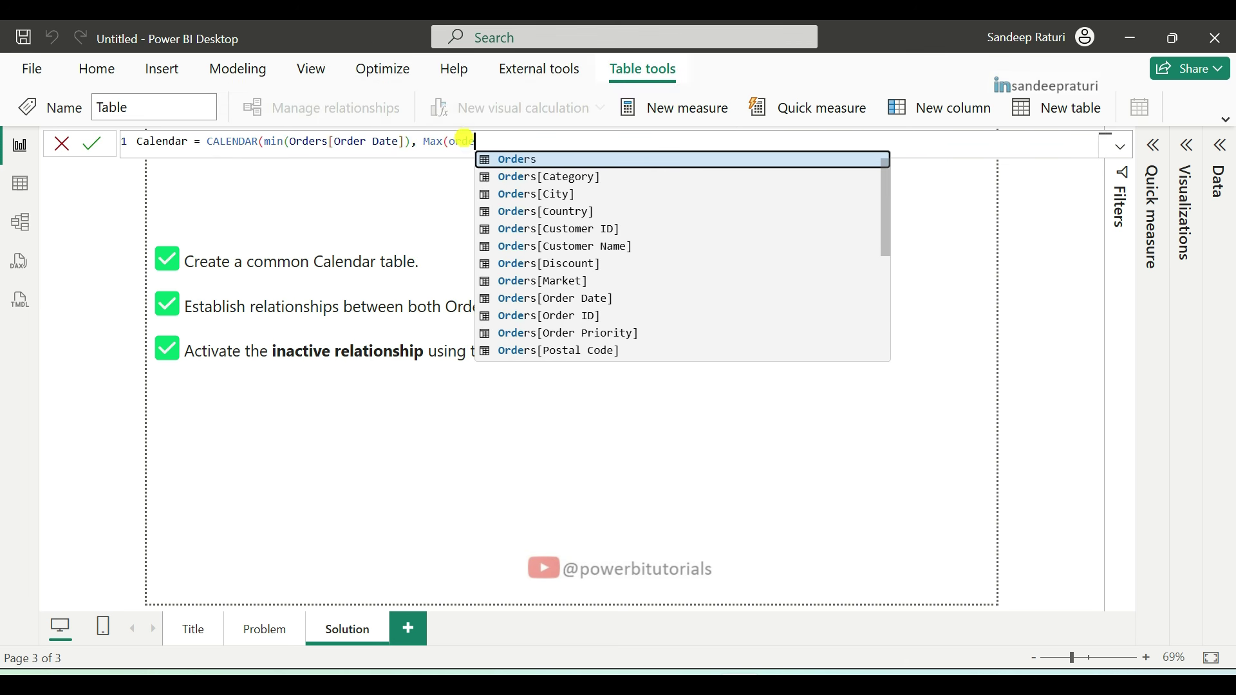
text(r)
scroll(612, 244, down, 2)
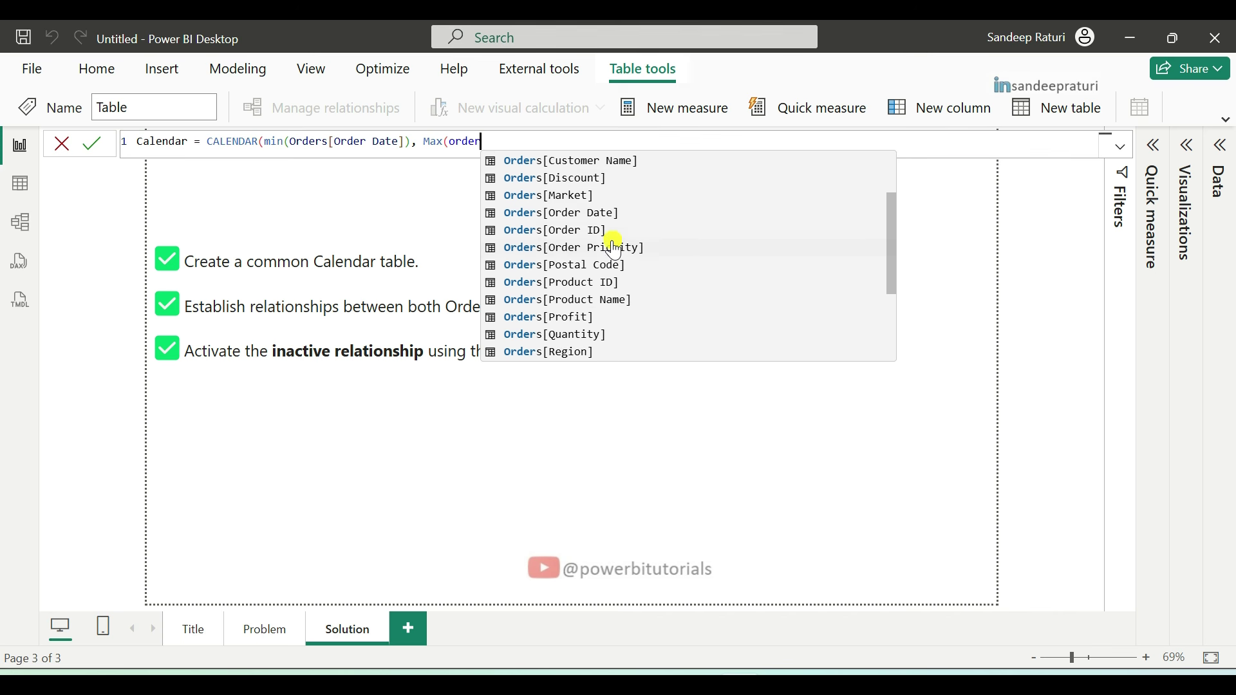
scroll(615, 248, down, 3)
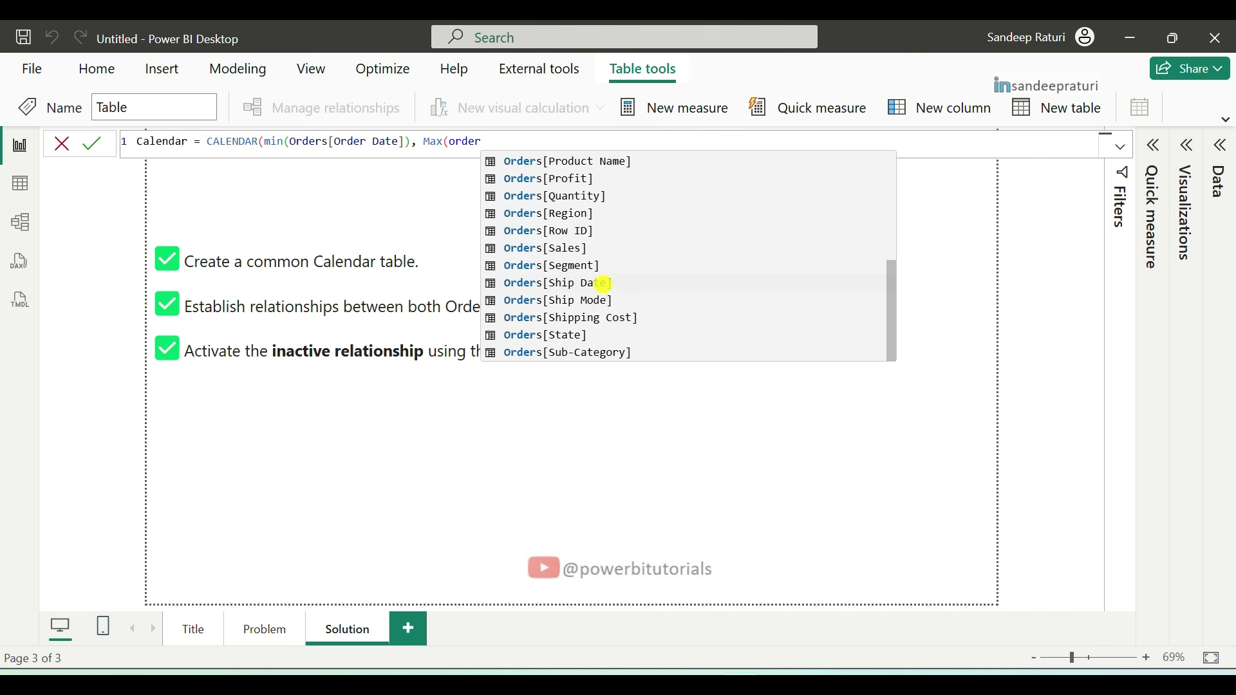
click(604, 284)
text()))
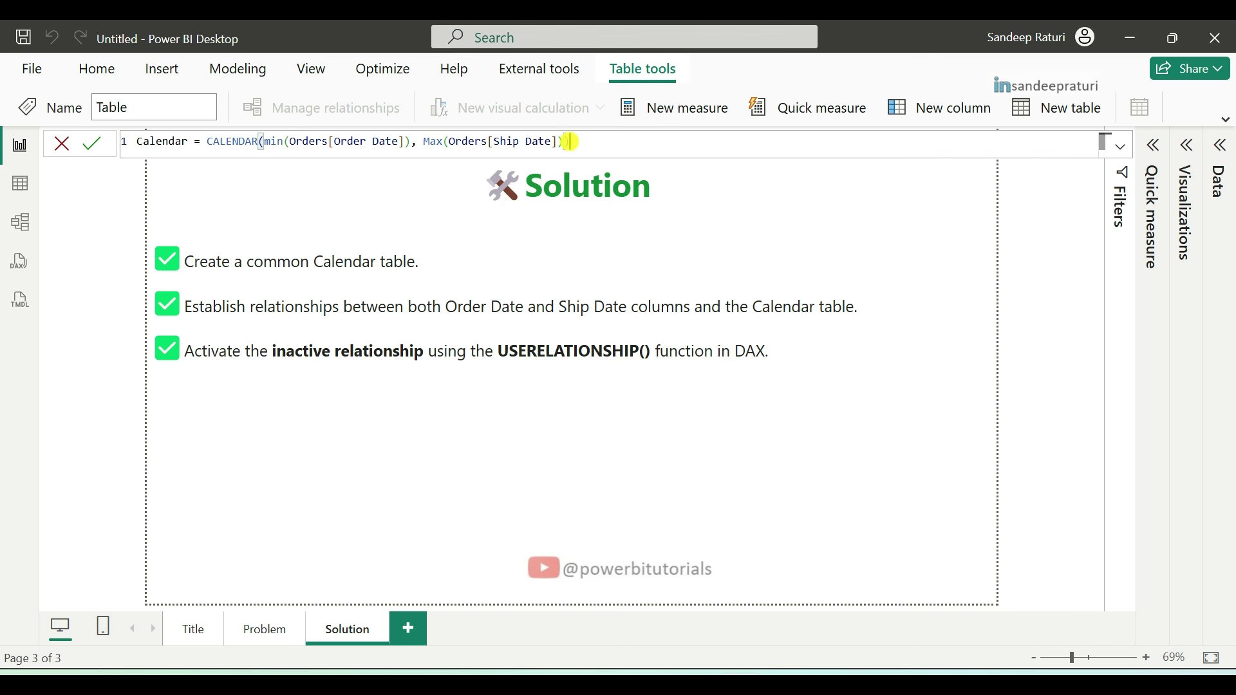
click(95, 144)
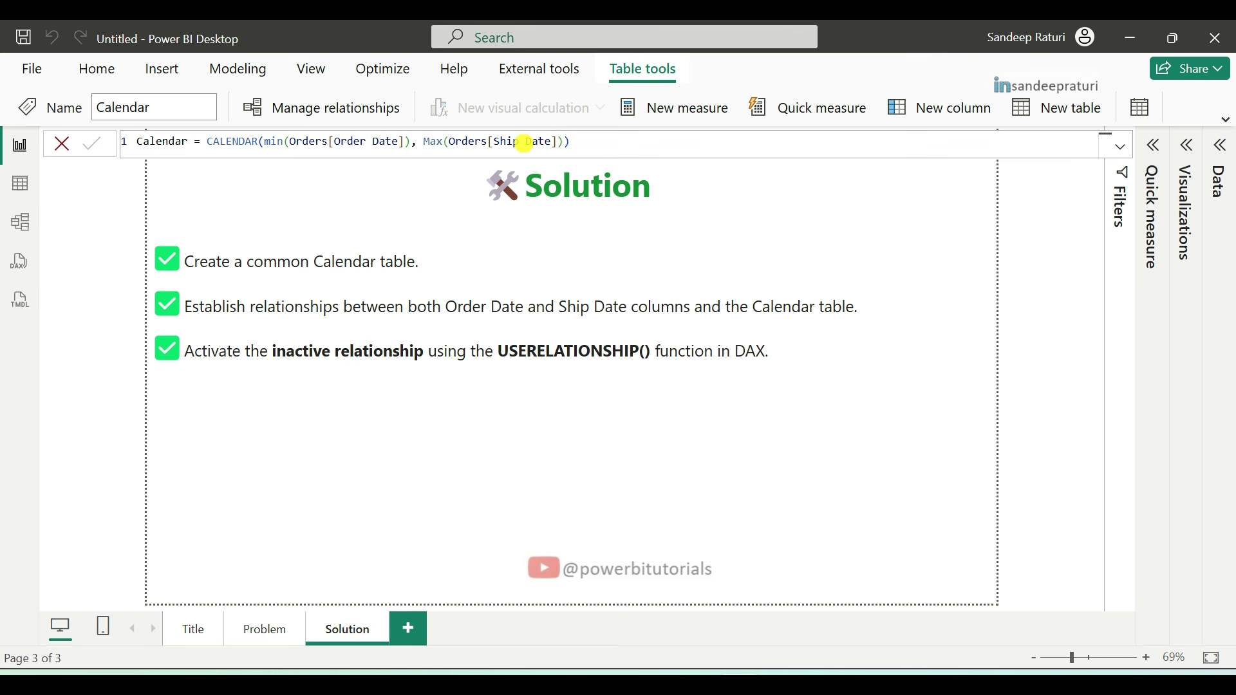
Display the Calendar table's rows and sort its Date column in descending order to check the date range
click(18, 193)
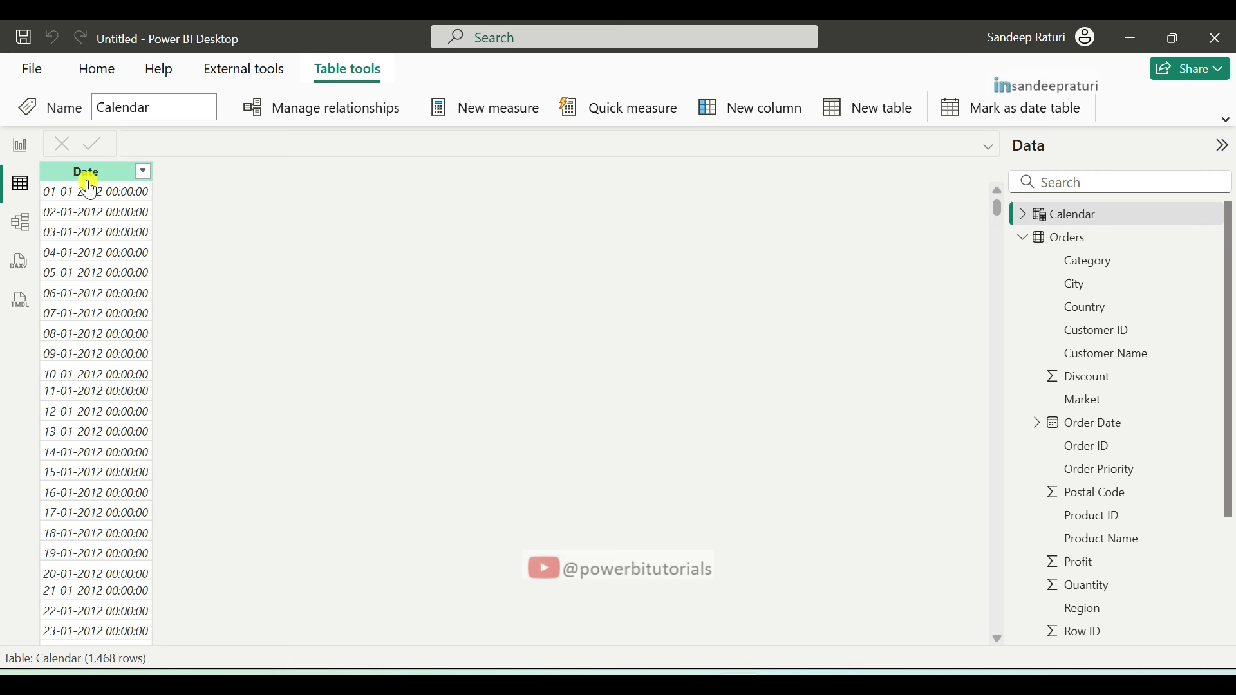
scroll(103, 292, down, 10)
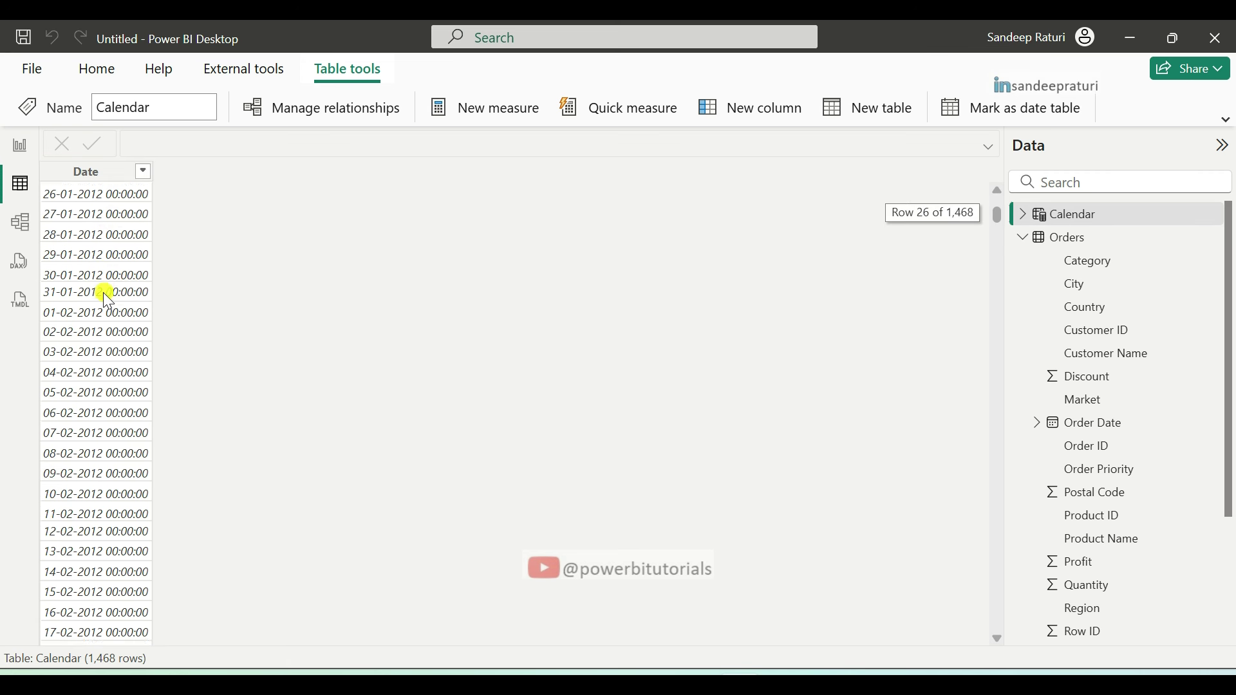
scroll(103, 293, up, 10)
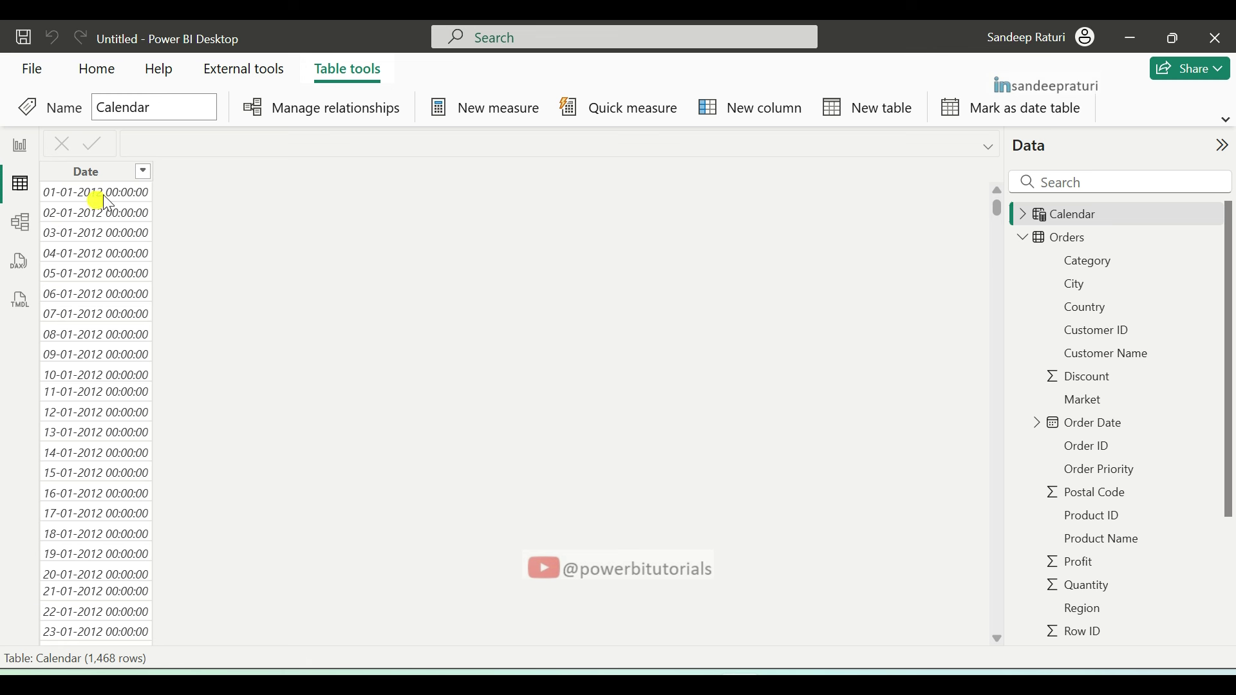
click(144, 172)
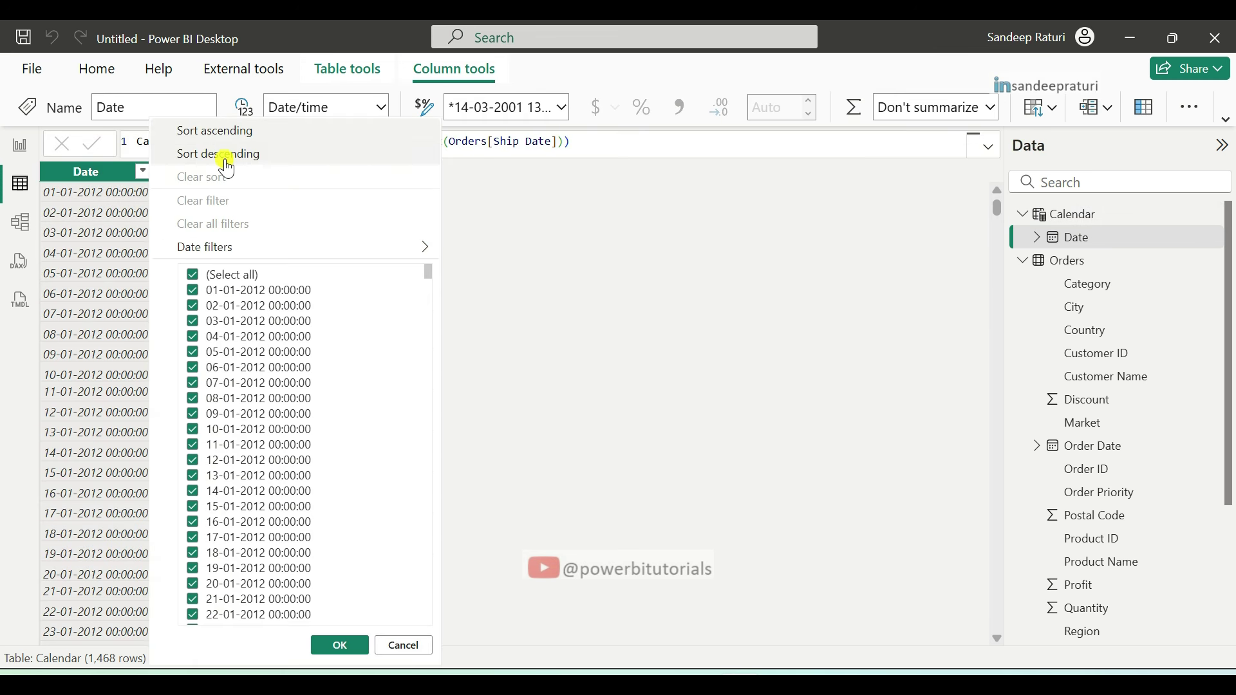
click(221, 155)
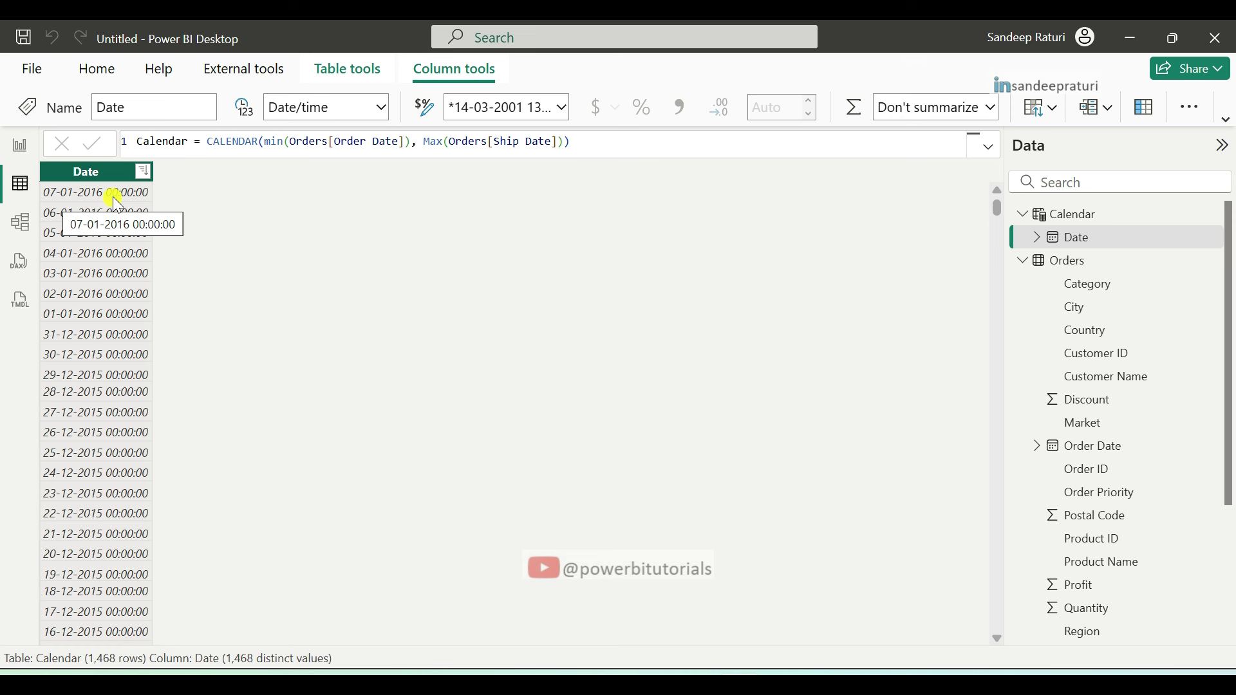
Sort the Orders table in descending order by Order Date and after that by Ship Date to compare the latest dates
click(1065, 263)
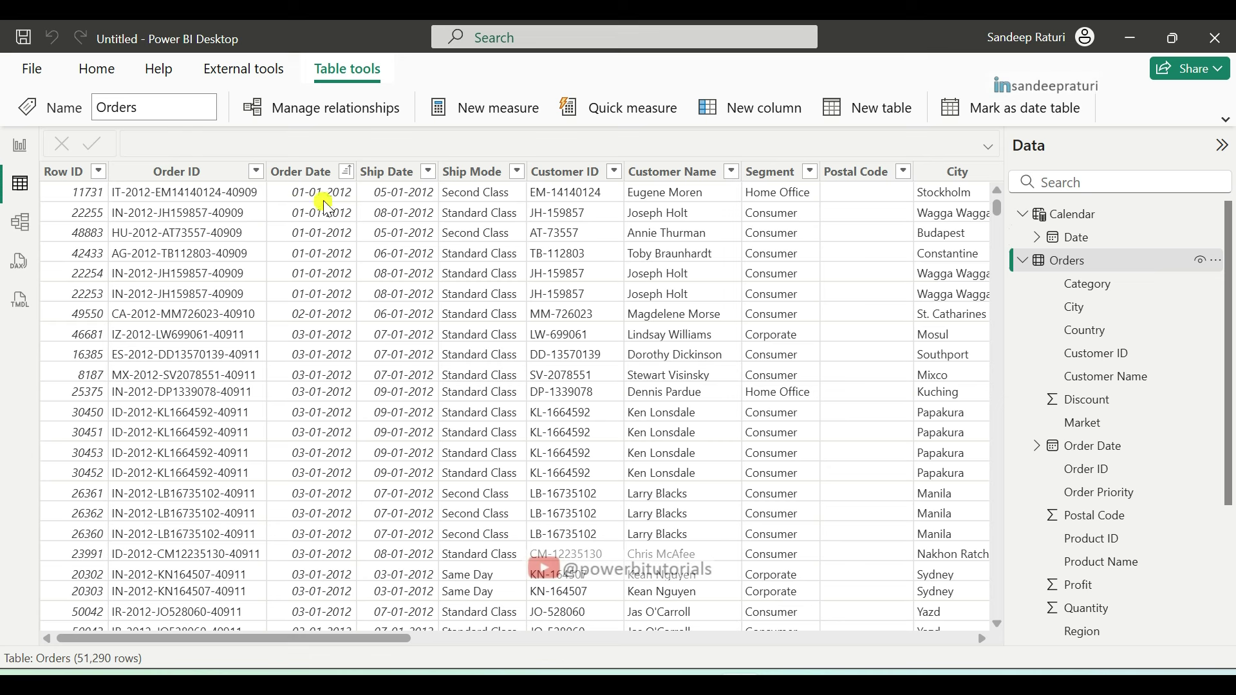
click(348, 173)
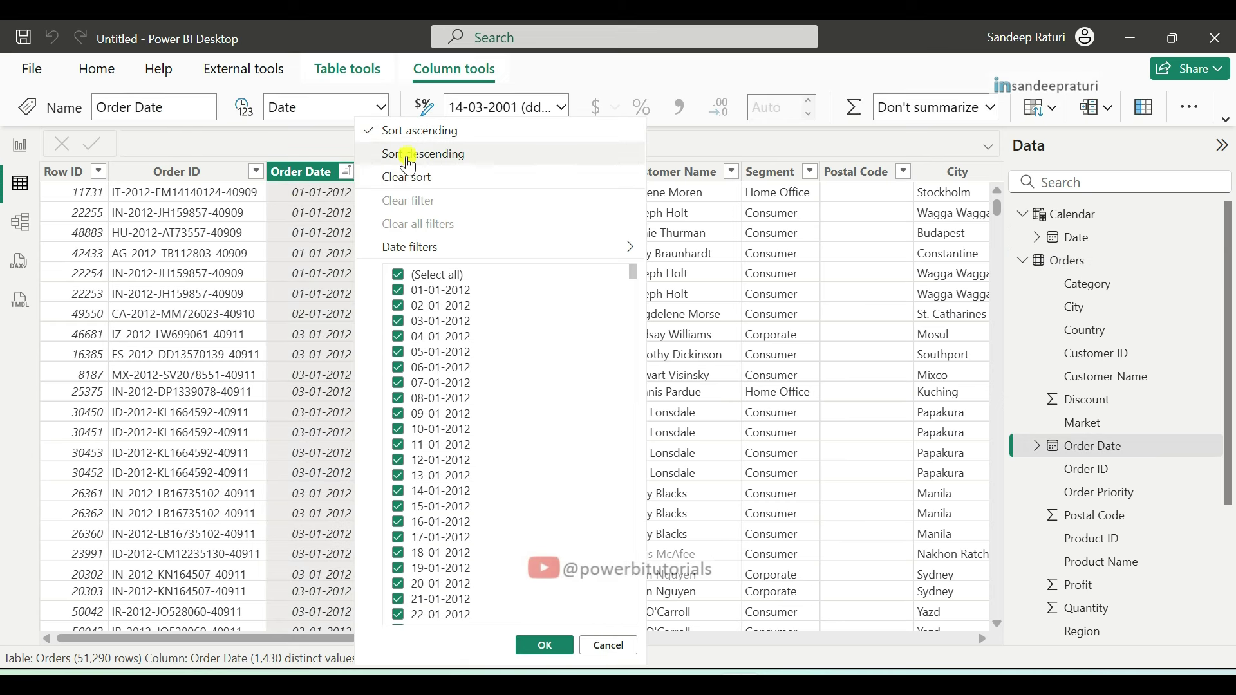
click(412, 154)
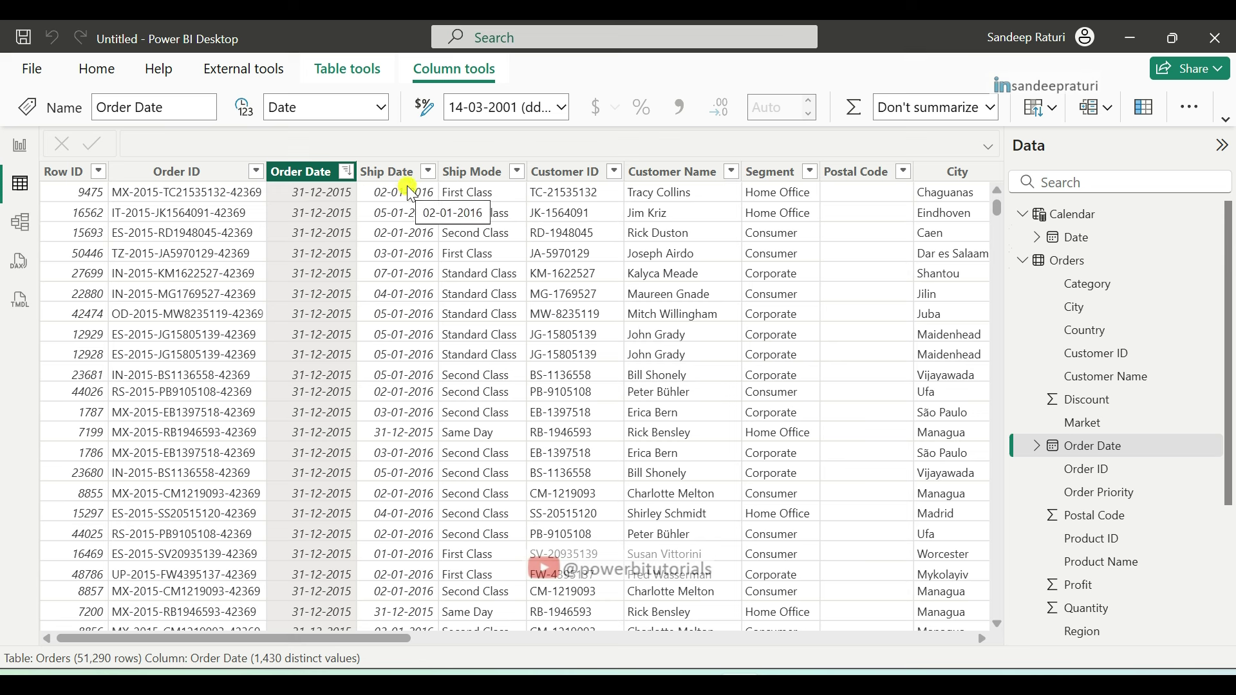
click(428, 172)
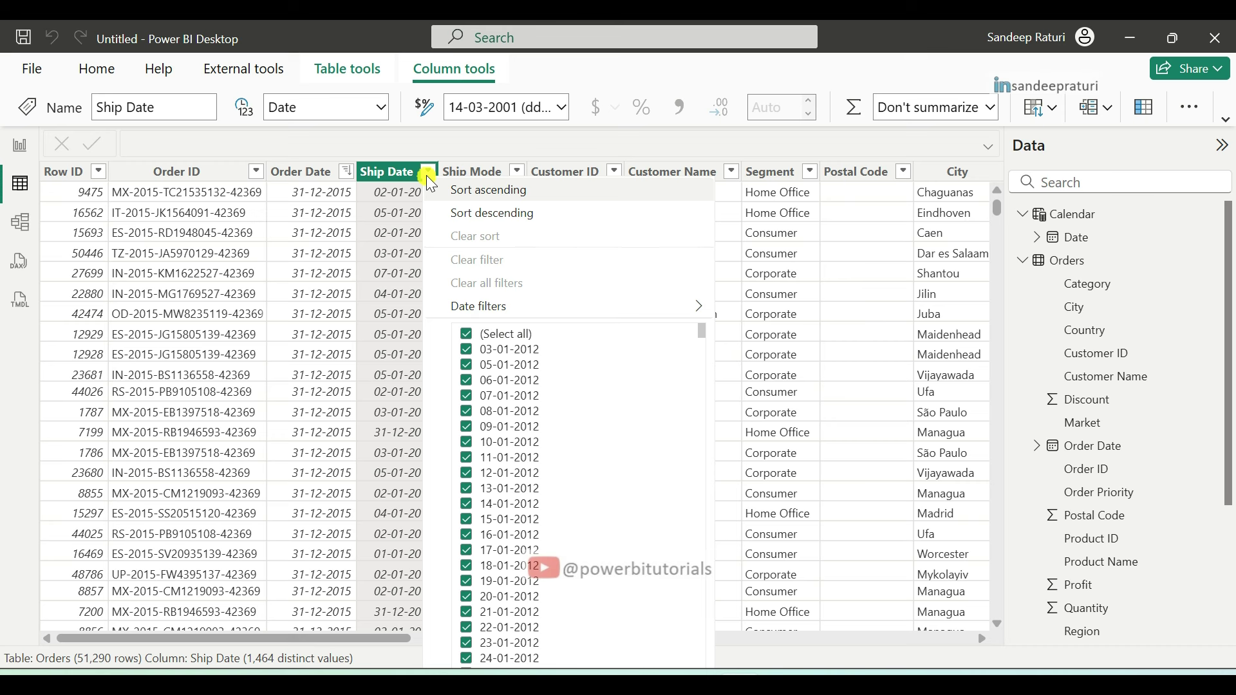
click(508, 213)
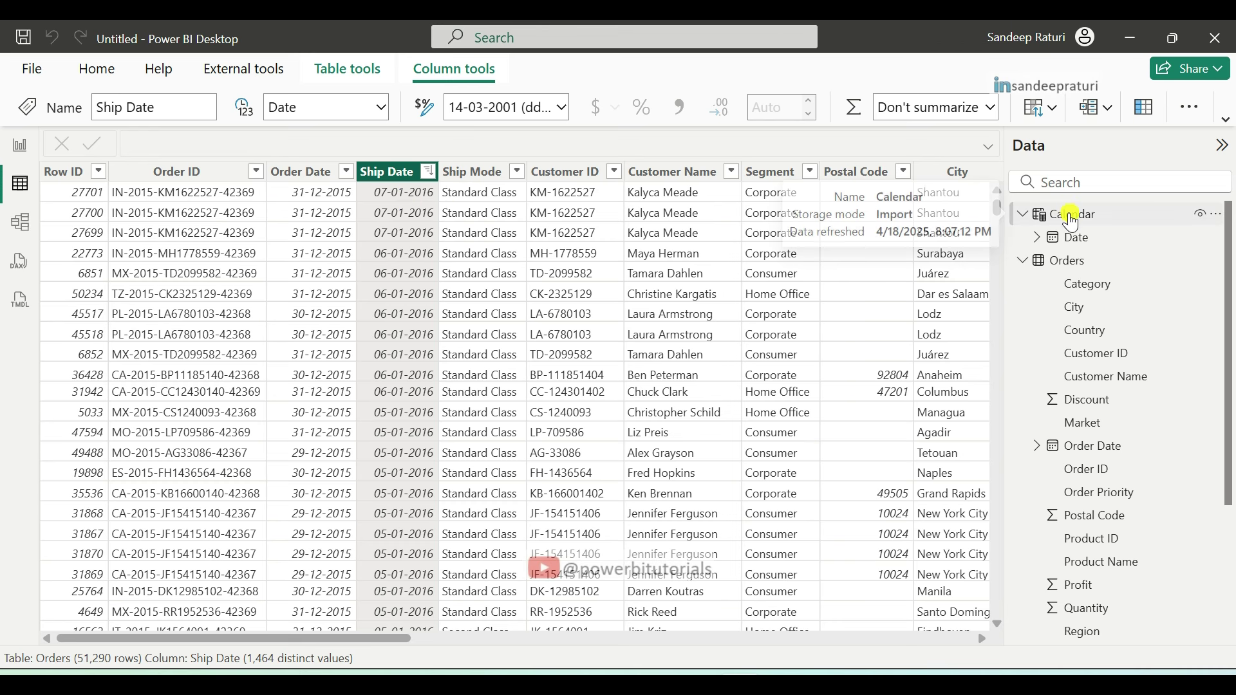
Return to the Calendar table and sort its Date column in ascending order
click(1071, 217)
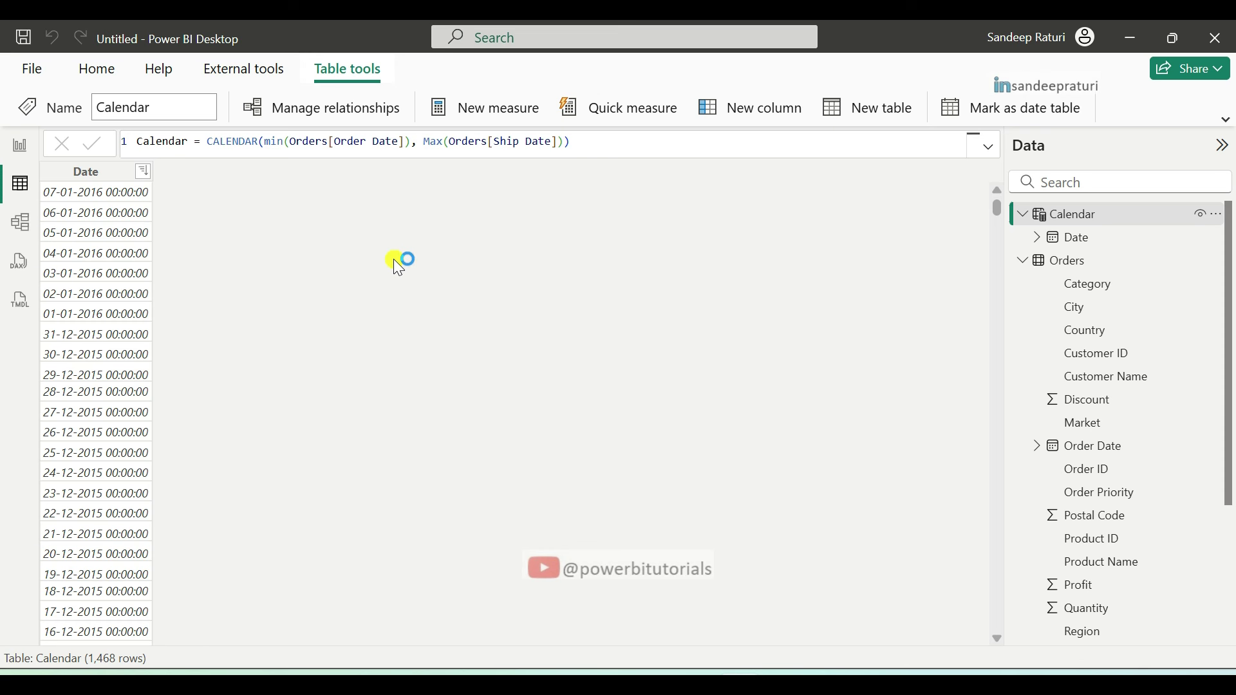
click(116, 172)
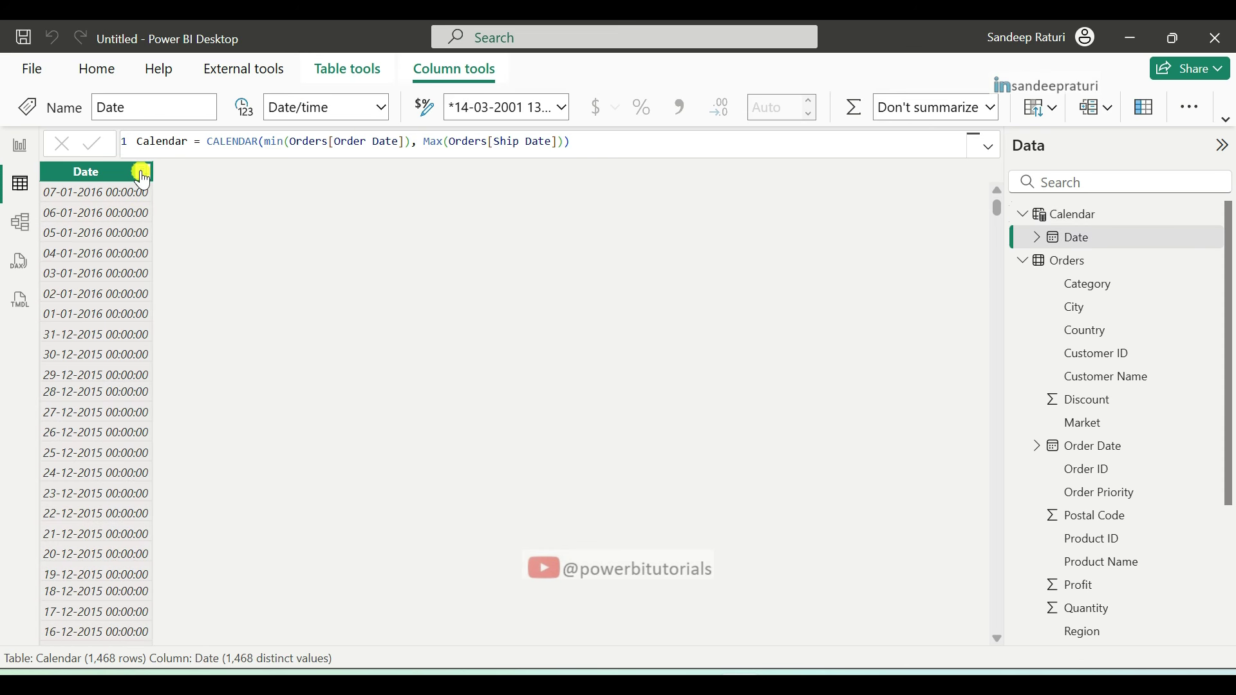
click(142, 172)
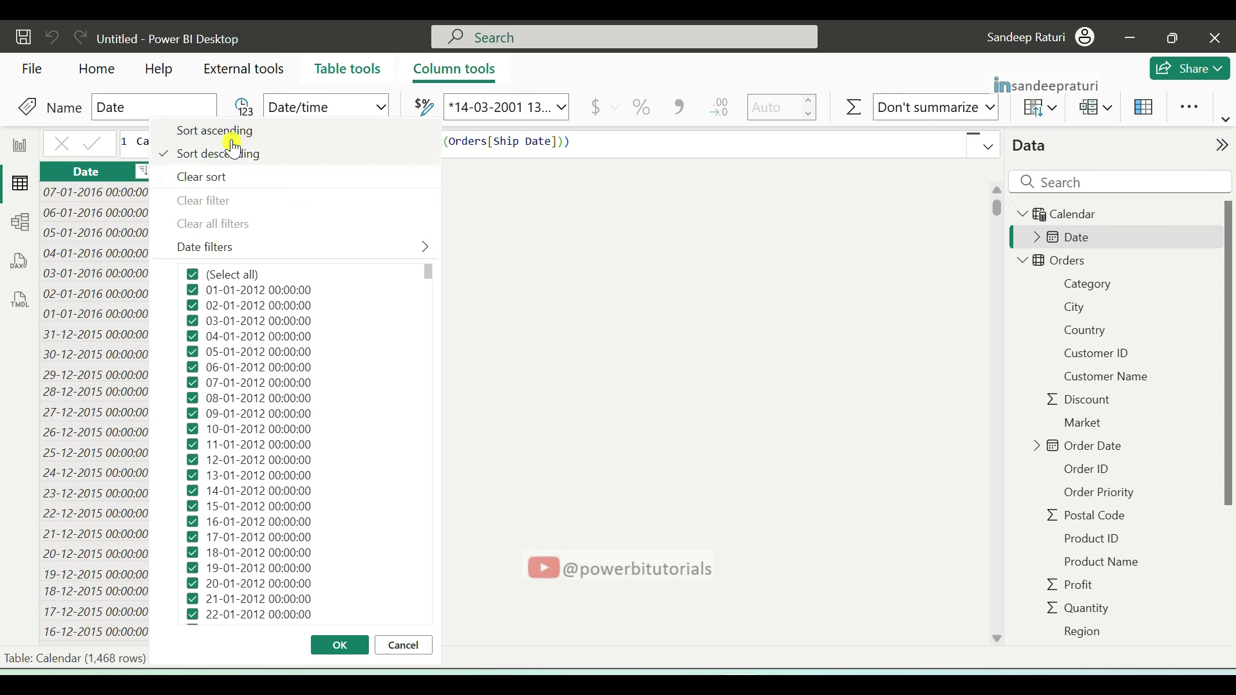
click(232, 136)
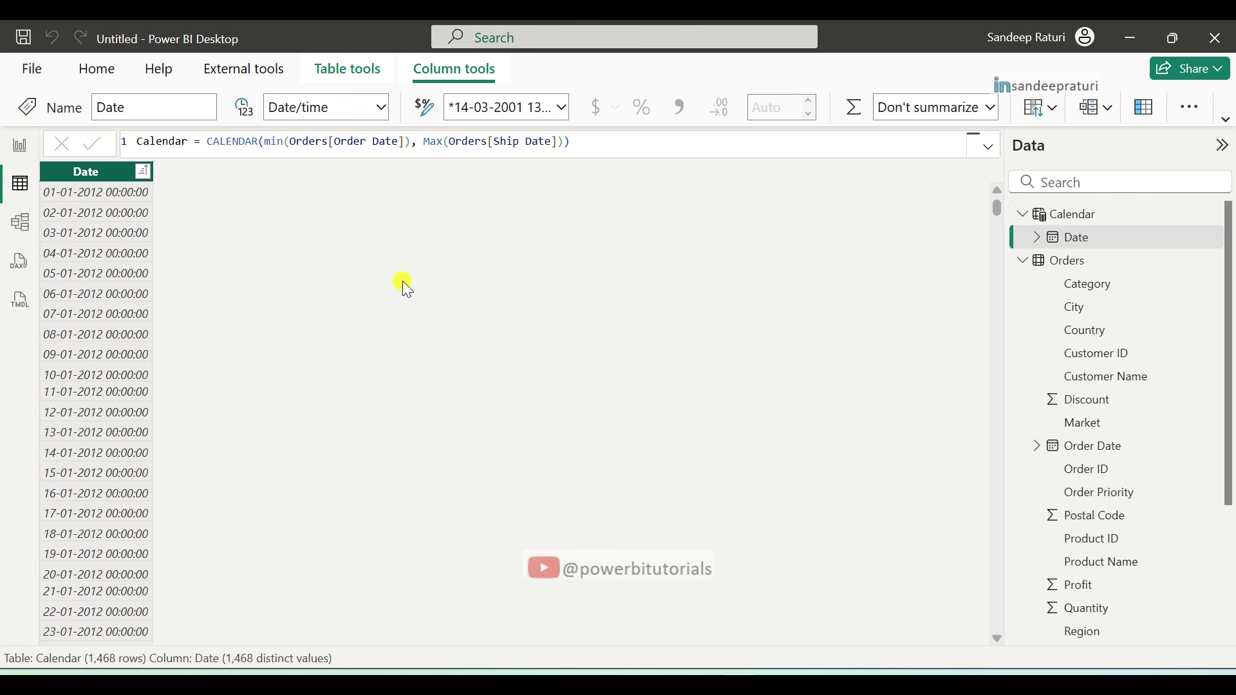
click(410, 143)
drag(410, 142, 266, 144)
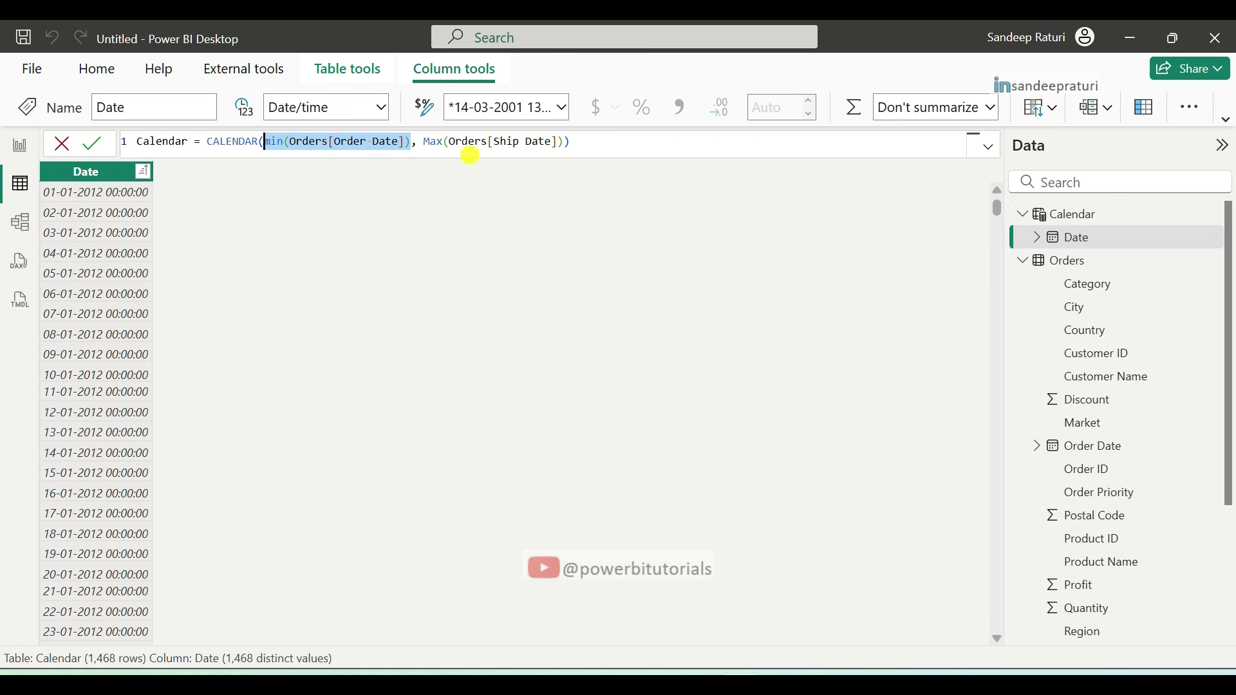
click(423, 143)
drag(423, 143, 141, 144)
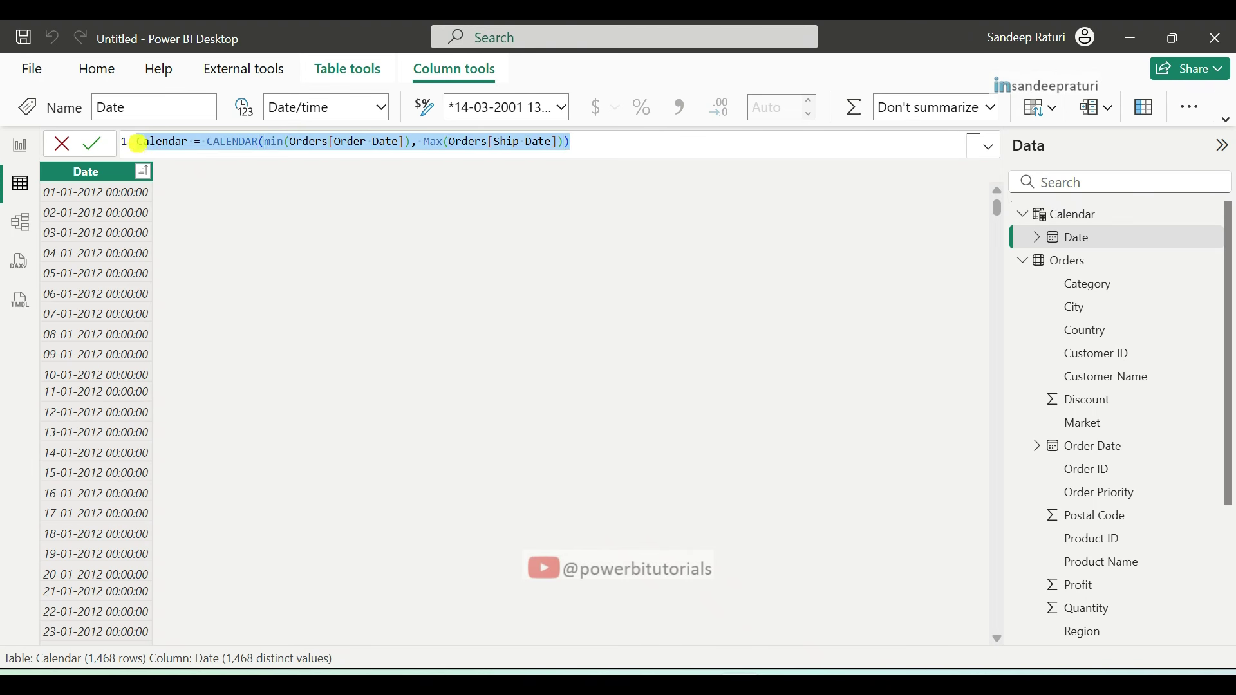
click(623, 291)
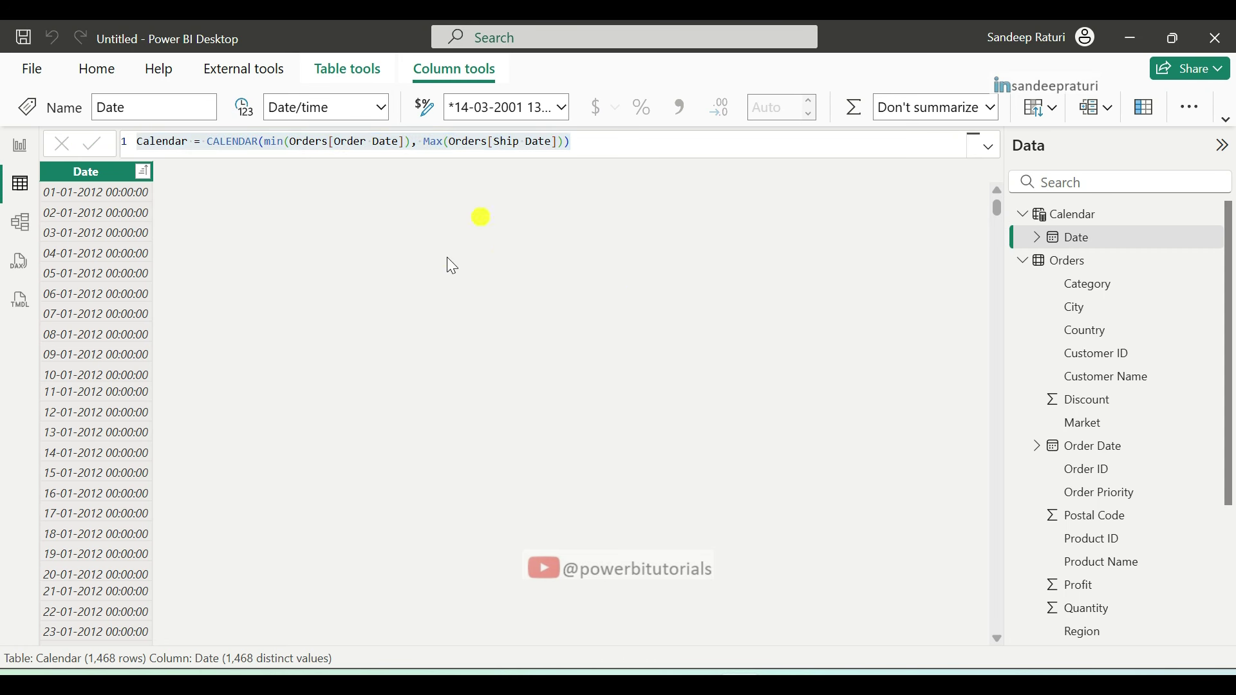
In the model diagram, create an active many-to-one, single-direction relationship from Order Date in Orders to Date in Calendar
click(22, 222)
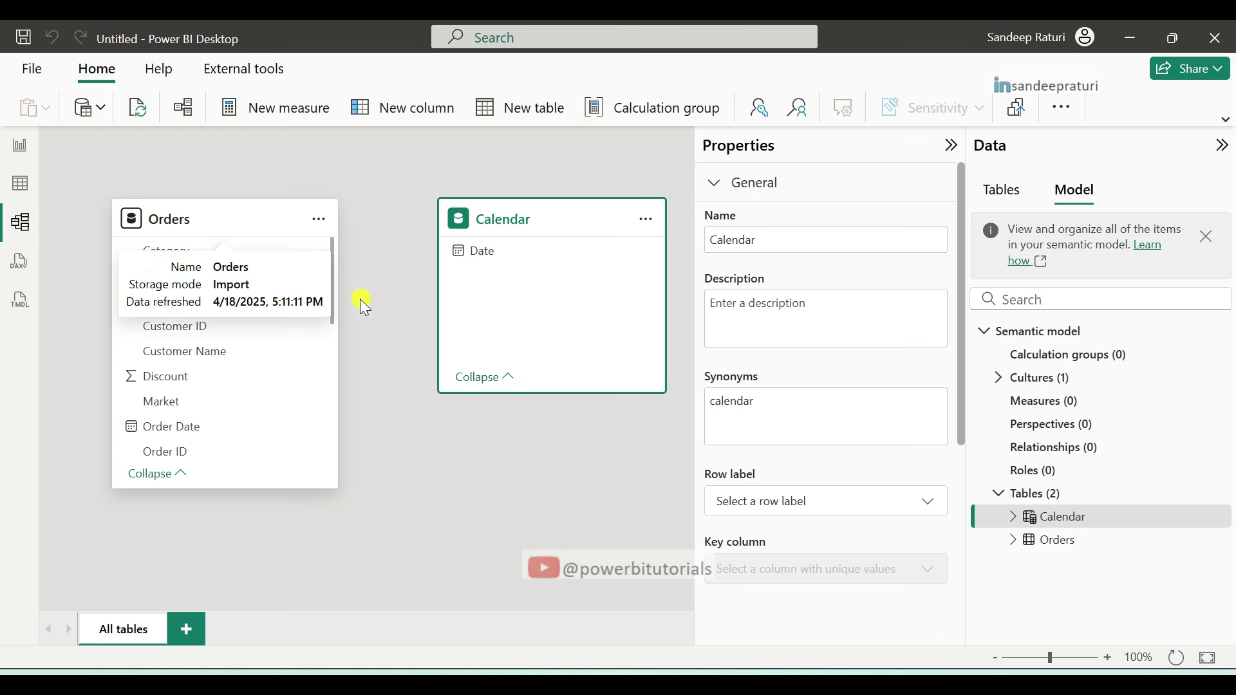
scroll(273, 370, down, 3)
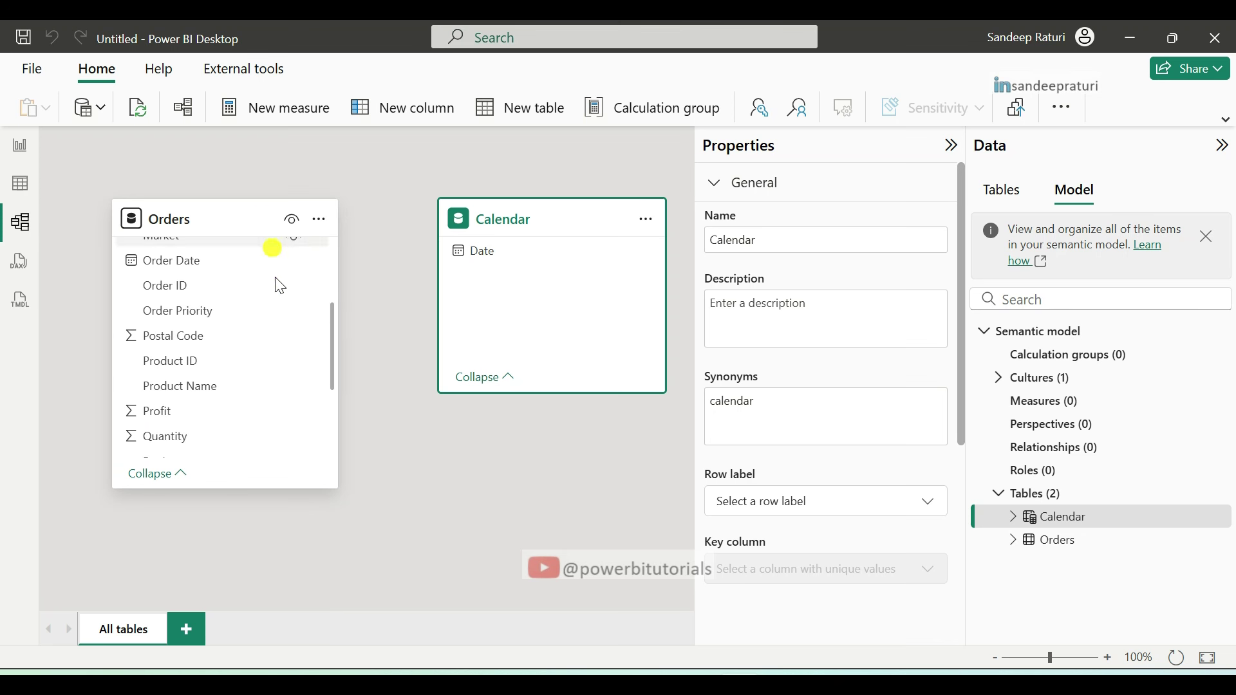
scroll(209, 360, down, 1)
scroll(211, 364, down, 5)
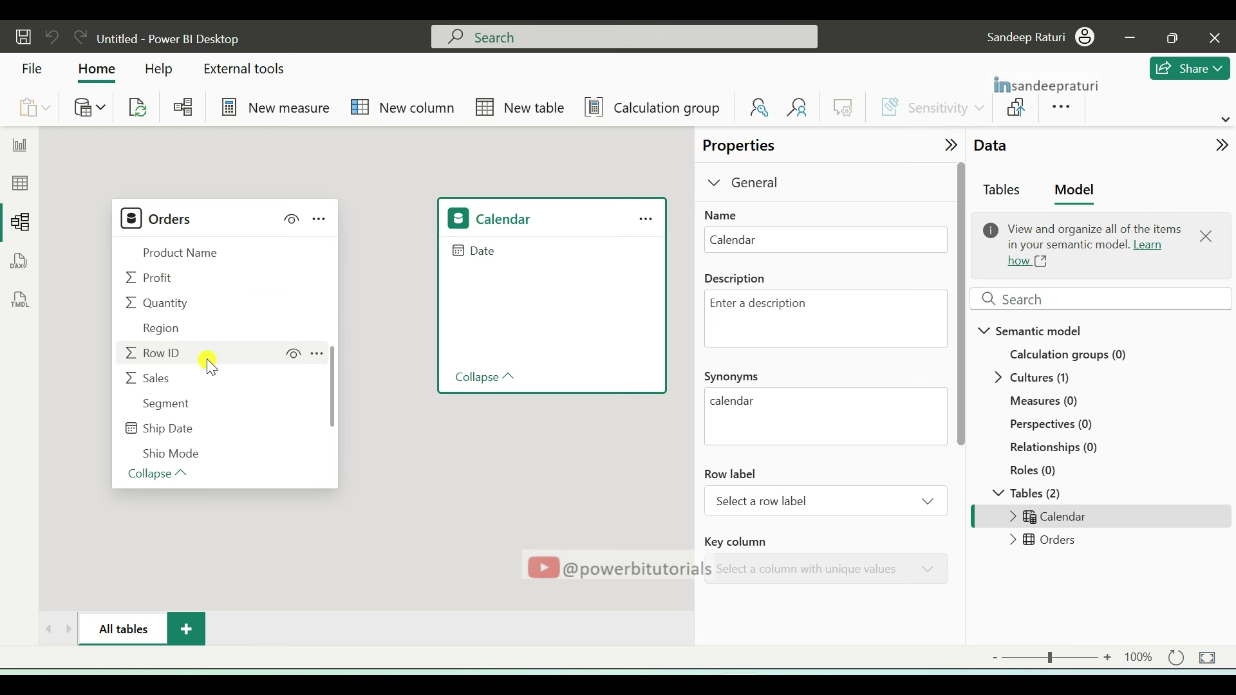
scroll(237, 388, down, 1)
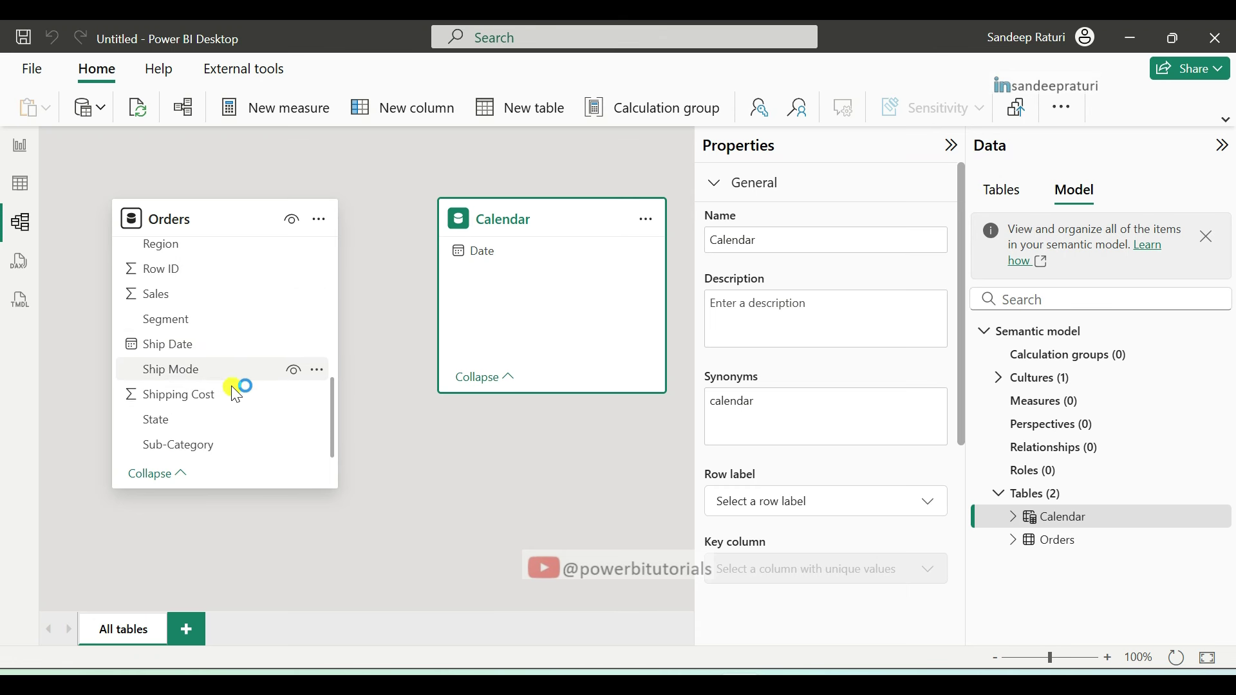
scroll(233, 386, up, 5)
drag(187, 325, 500, 263)
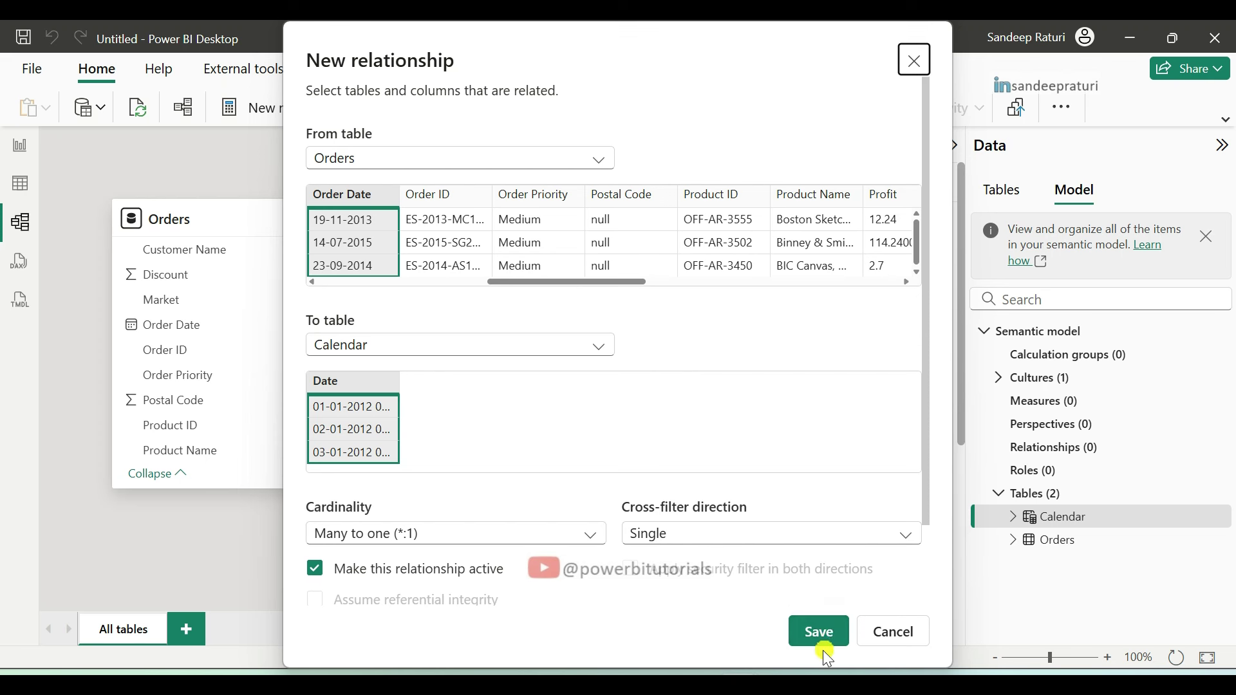
click(824, 633)
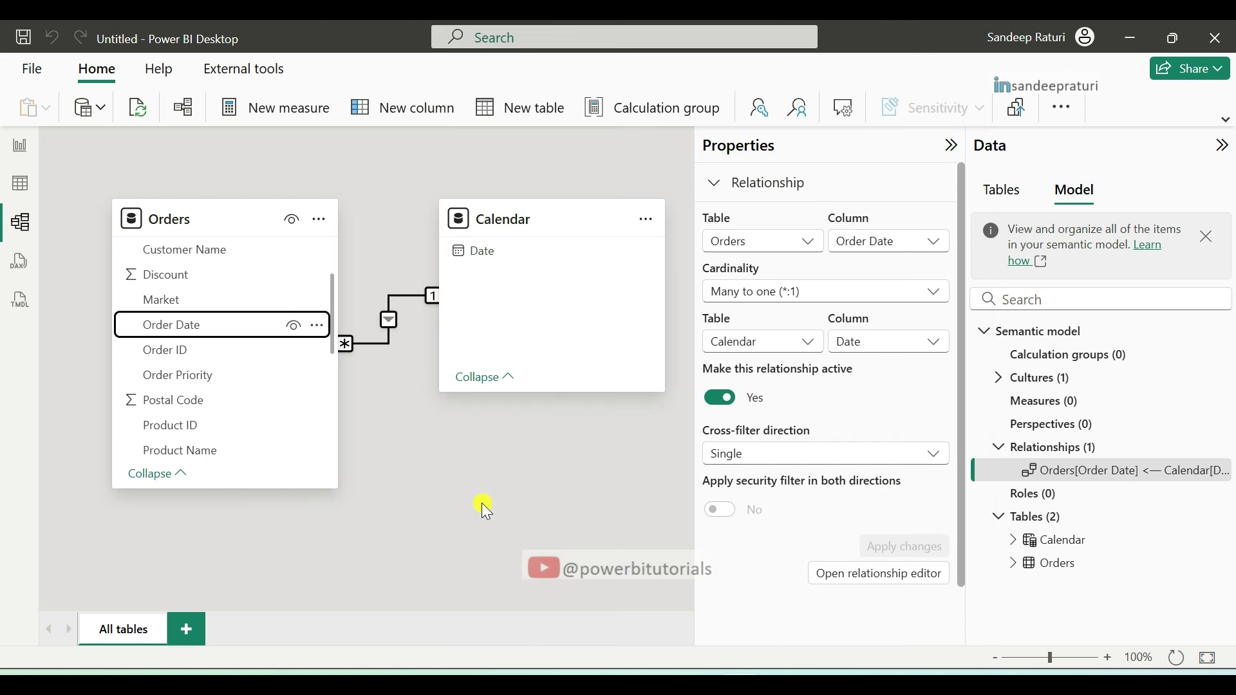
Create an inactive many-to-one, single-direction relationship from Ship Date in Orders to Date in Calendar
scroll(242, 435, down, 3)
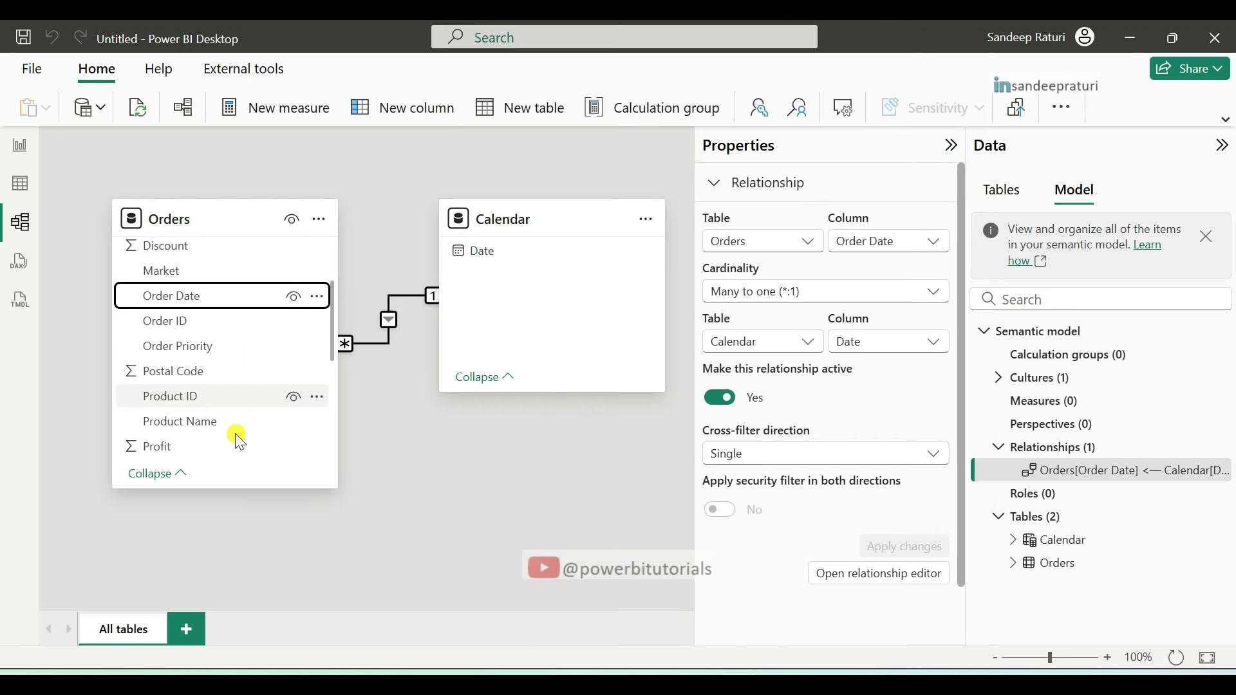
scroll(239, 440, down, 5)
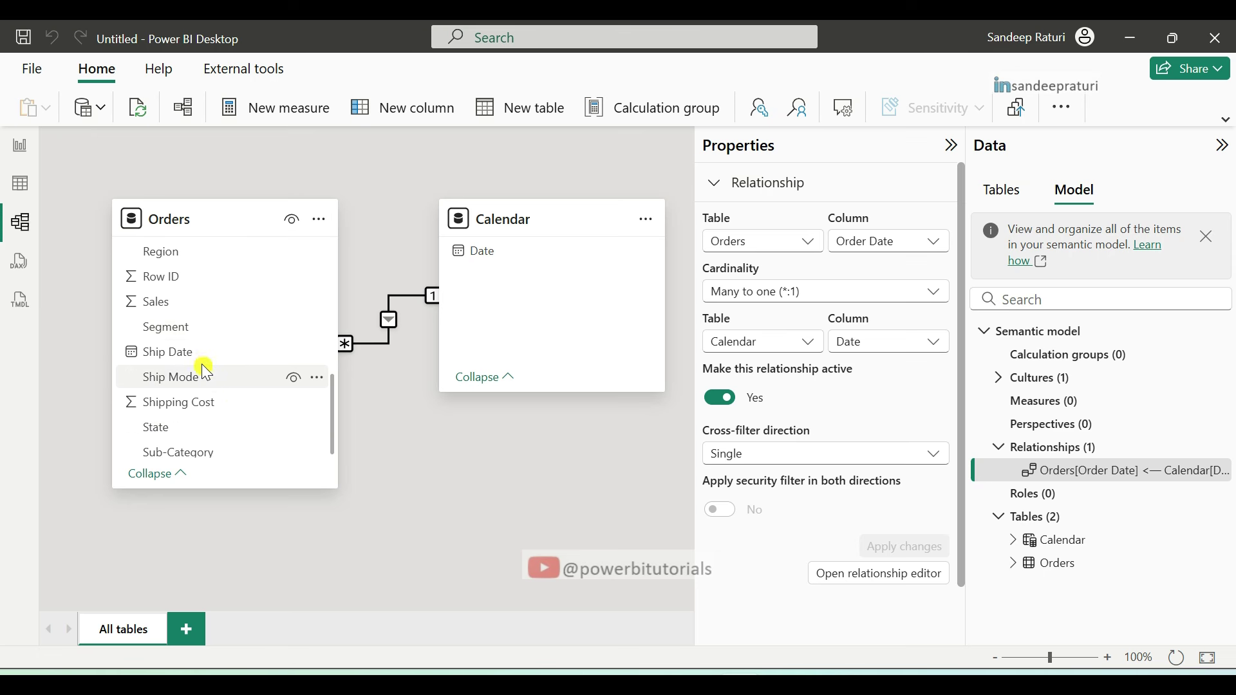
drag(185, 356, 478, 253)
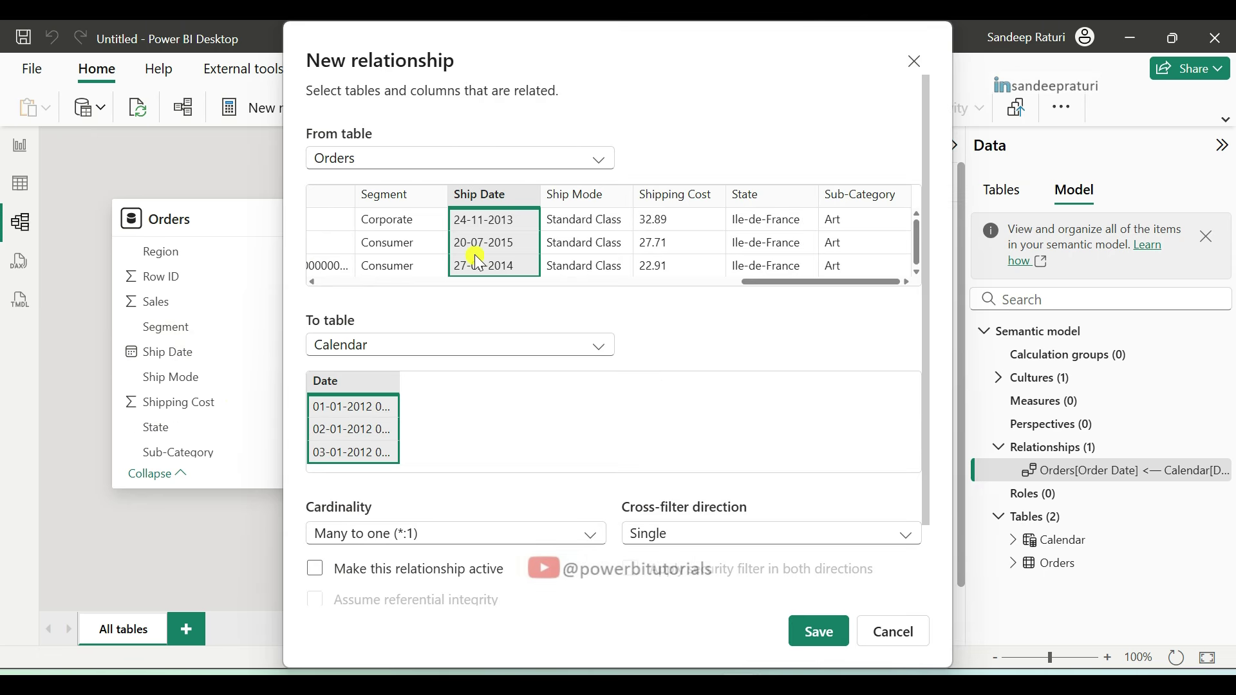
click(801, 630)
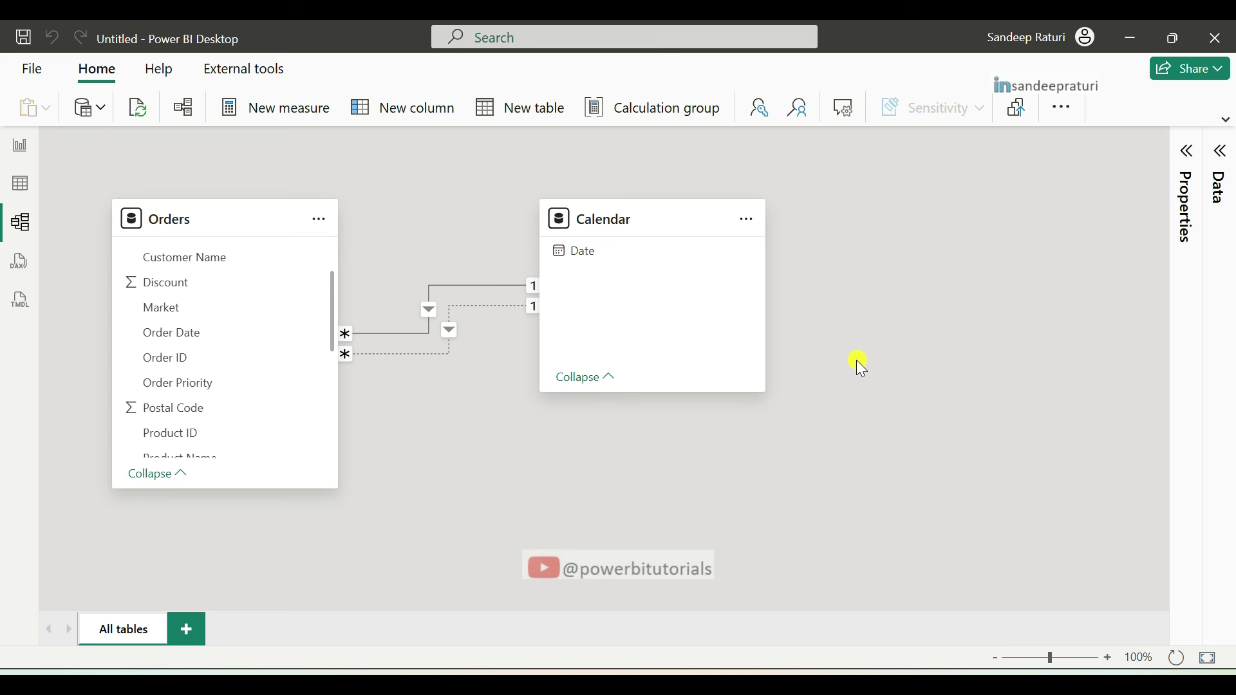
Examine the two relationship lines between Orders and Calendar to see which date columns each one connects
double_click(434, 316)
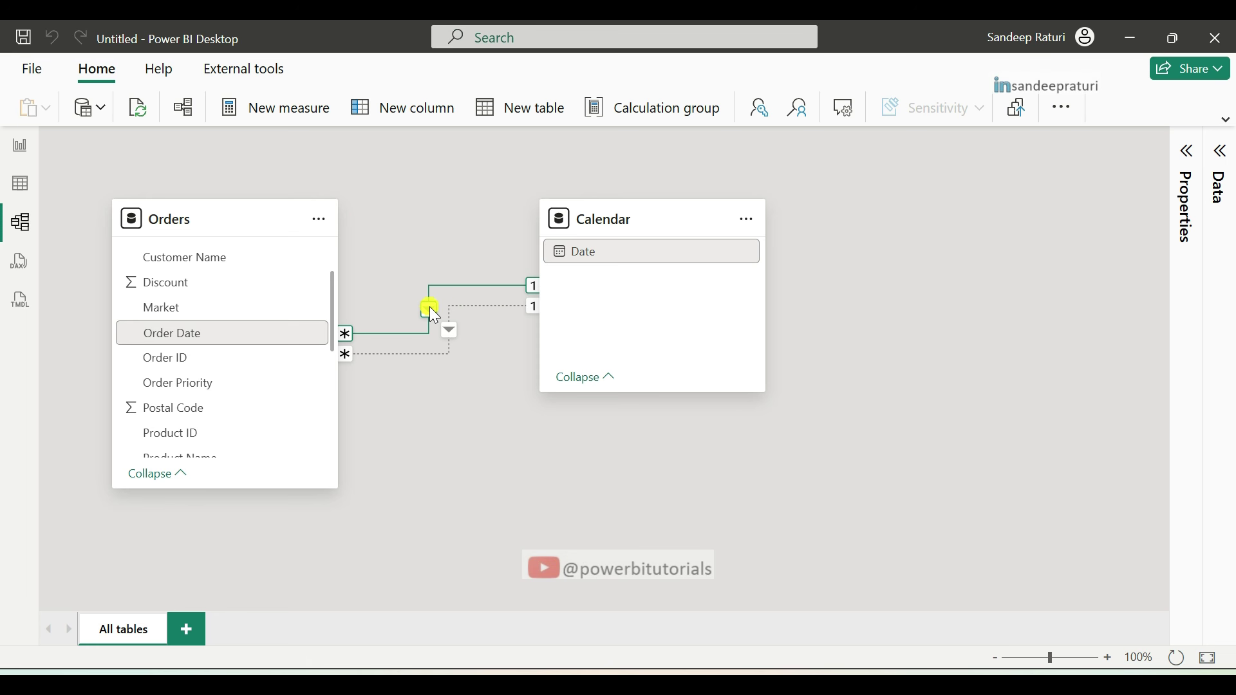
scroll(256, 386, down, 3)
scroll(256, 386, down, 3)
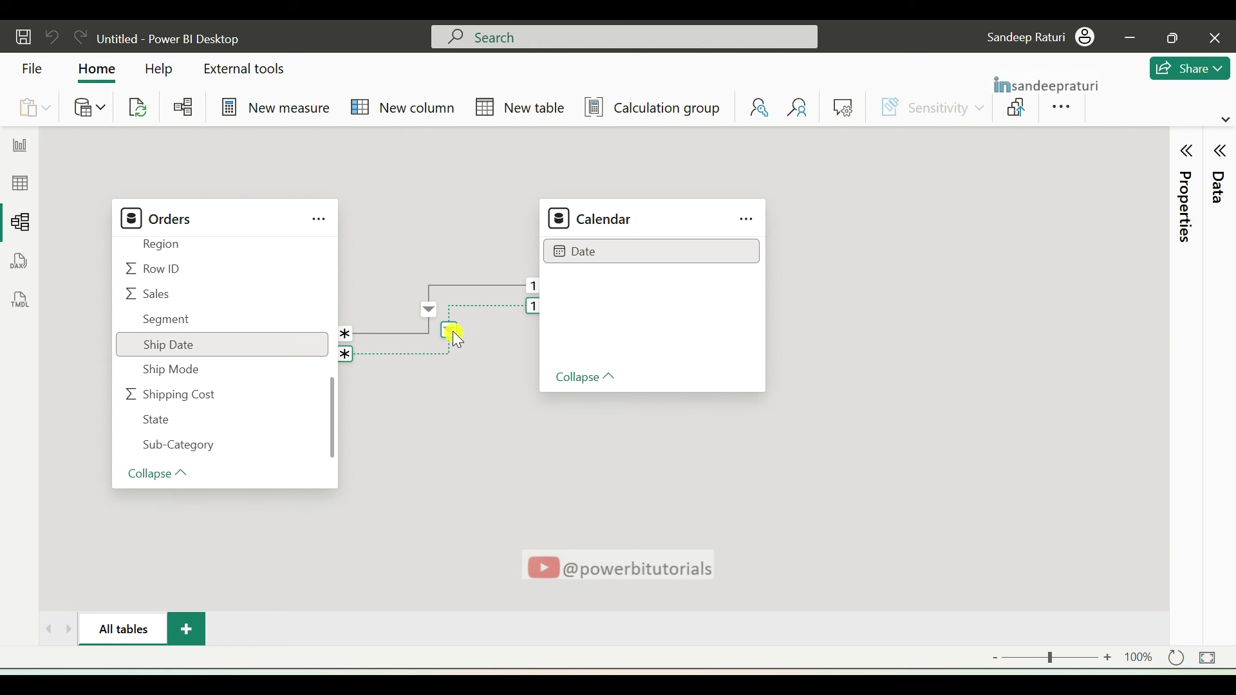
click(399, 371)
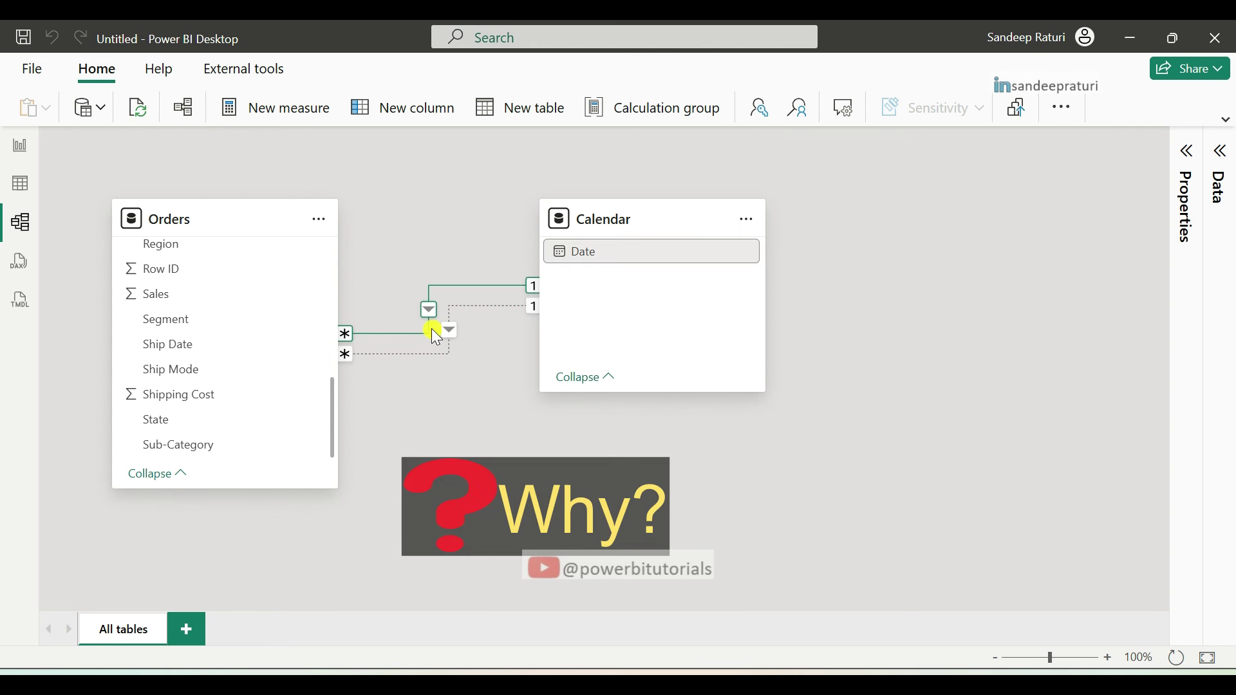
click(452, 331)
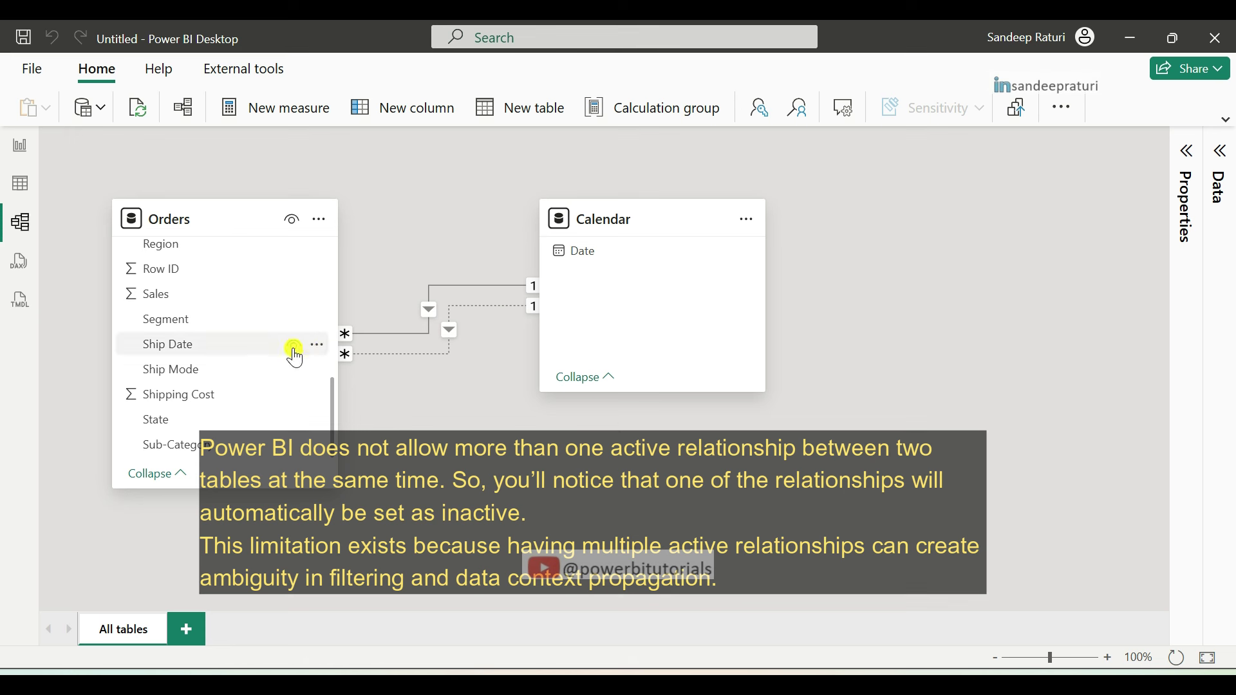
double_click(406, 336)
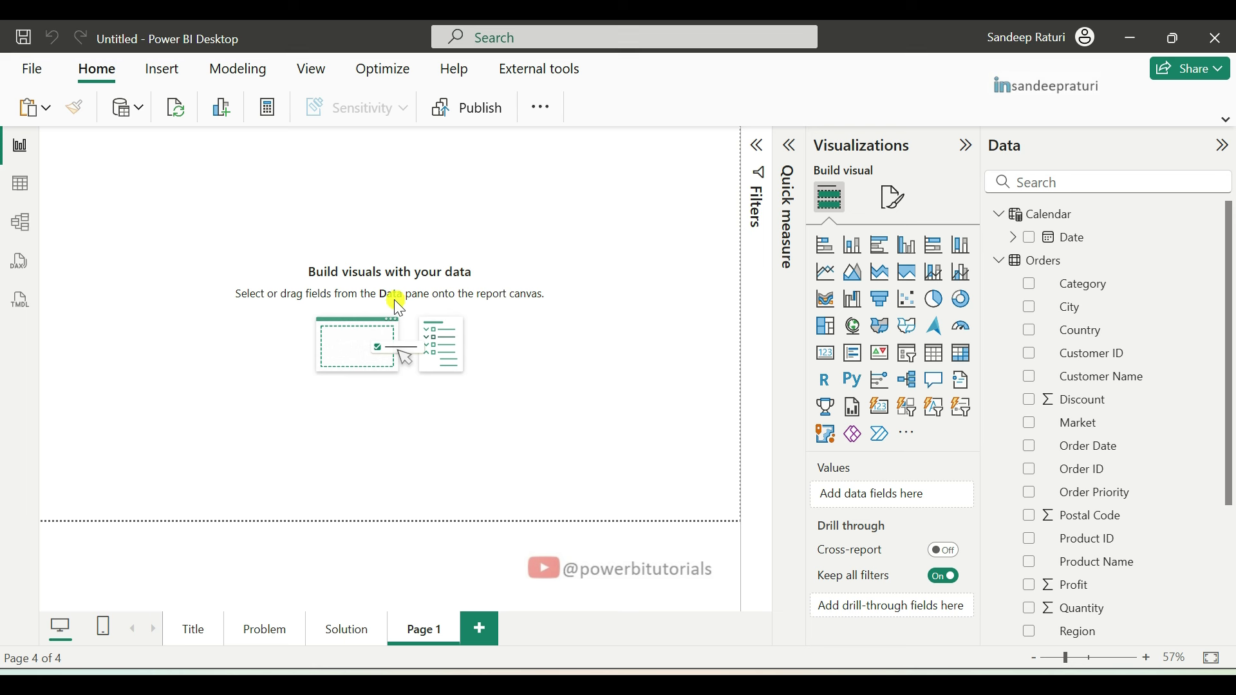
Add a new measure named Total shipments to the Orders table and begin its formula with CALCULATE
right_click(1037, 262)
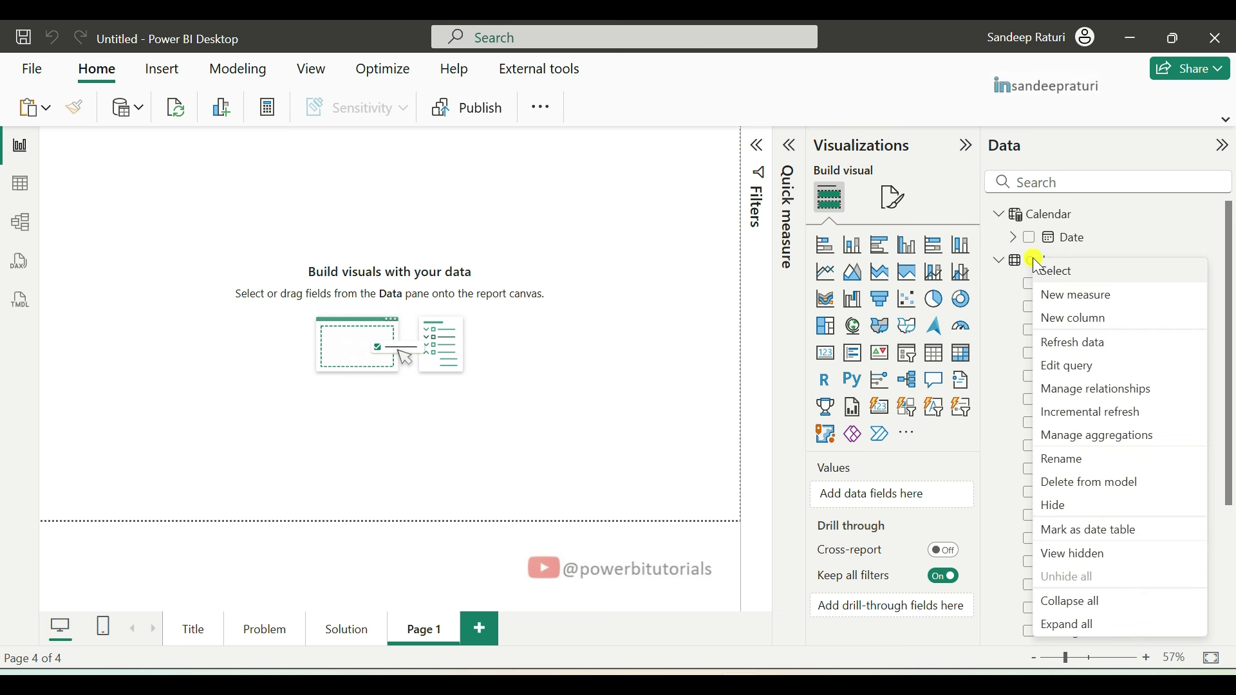
click(1079, 305)
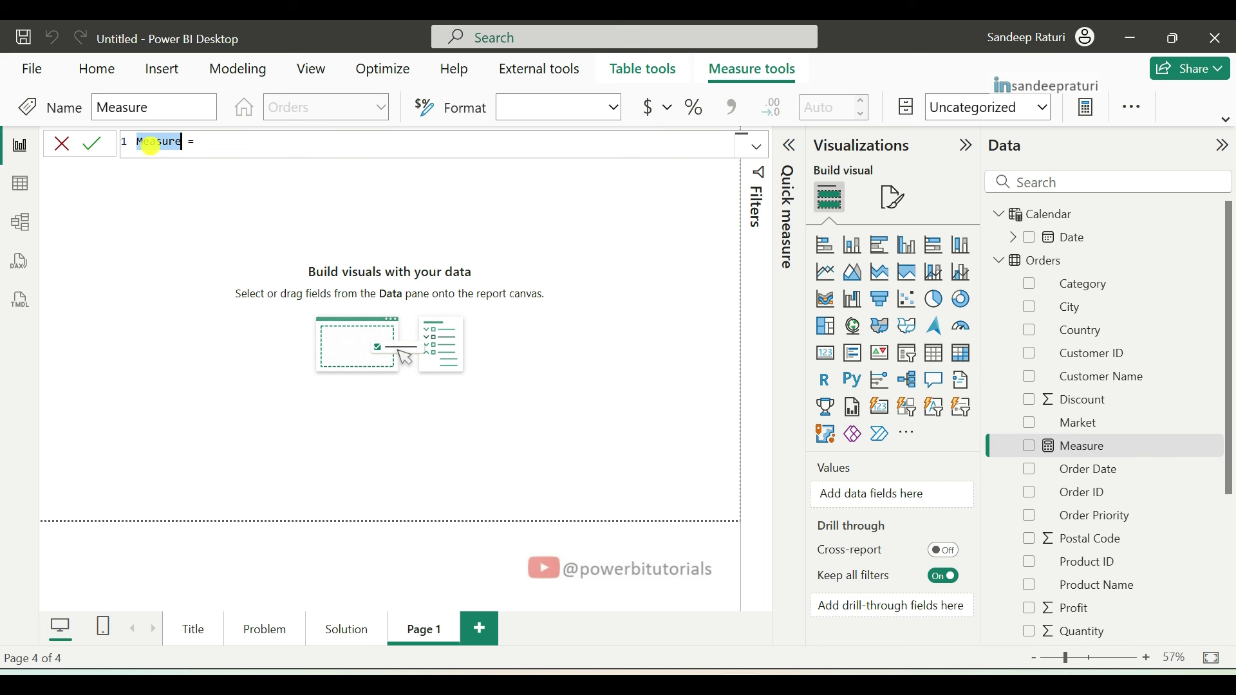
text(Total )
text(shipments)
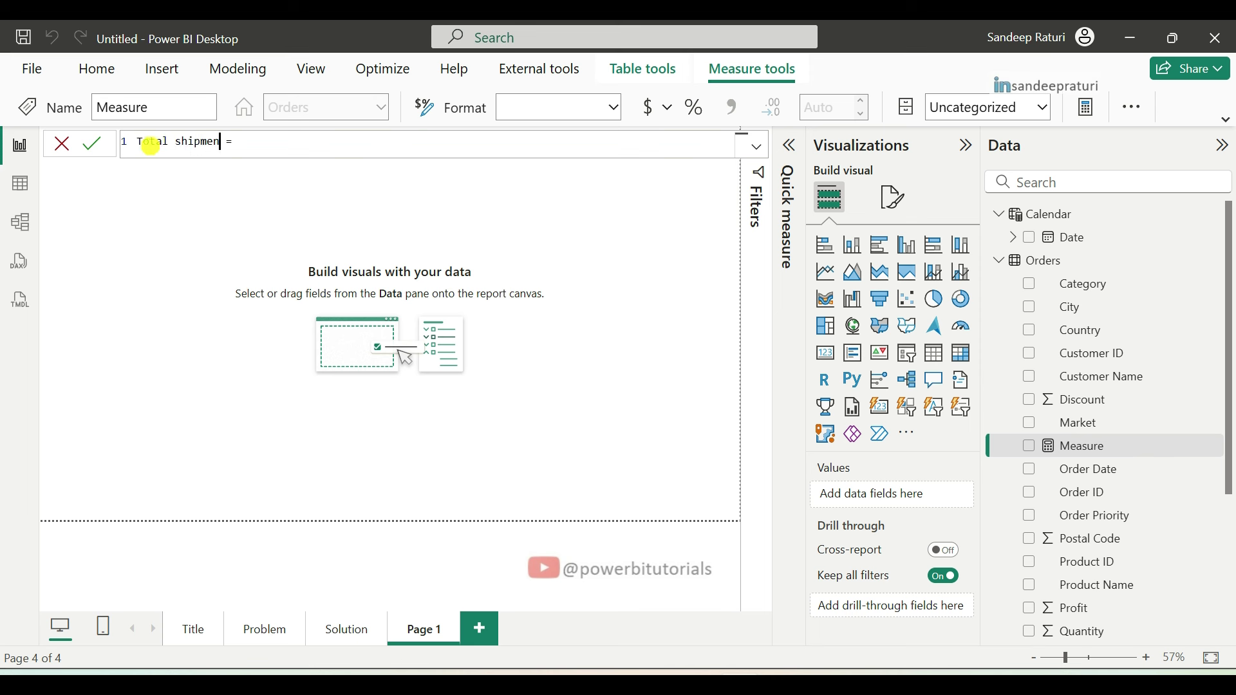
click(283, 147)
text(calc)
click(354, 159)
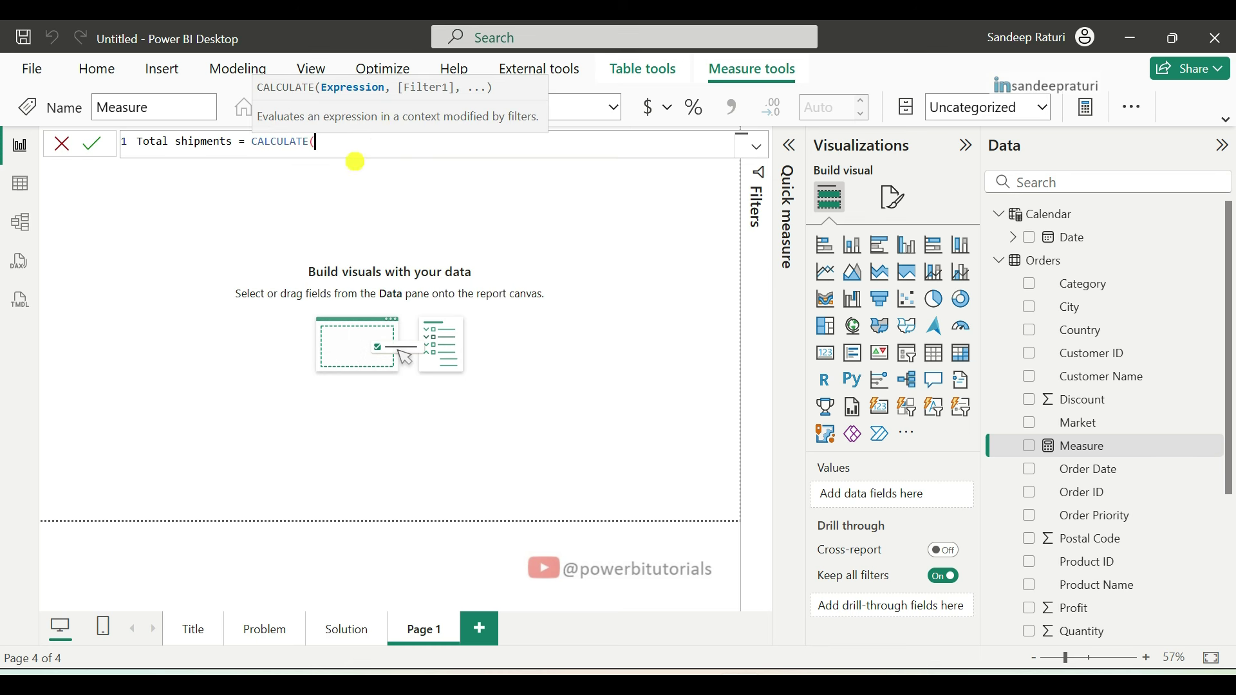
Enter COUNTROWS(Orders) as the expression argument of CALCULATE in the Total shipments measure
text(C)
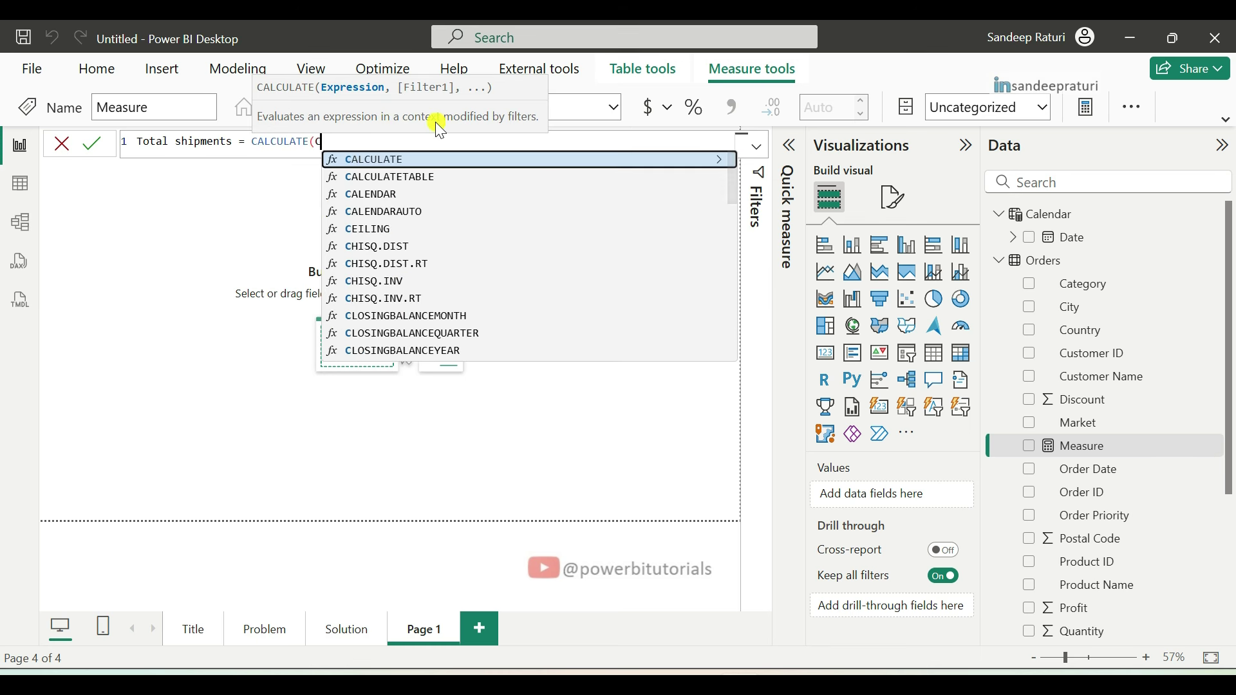
text(ountr)
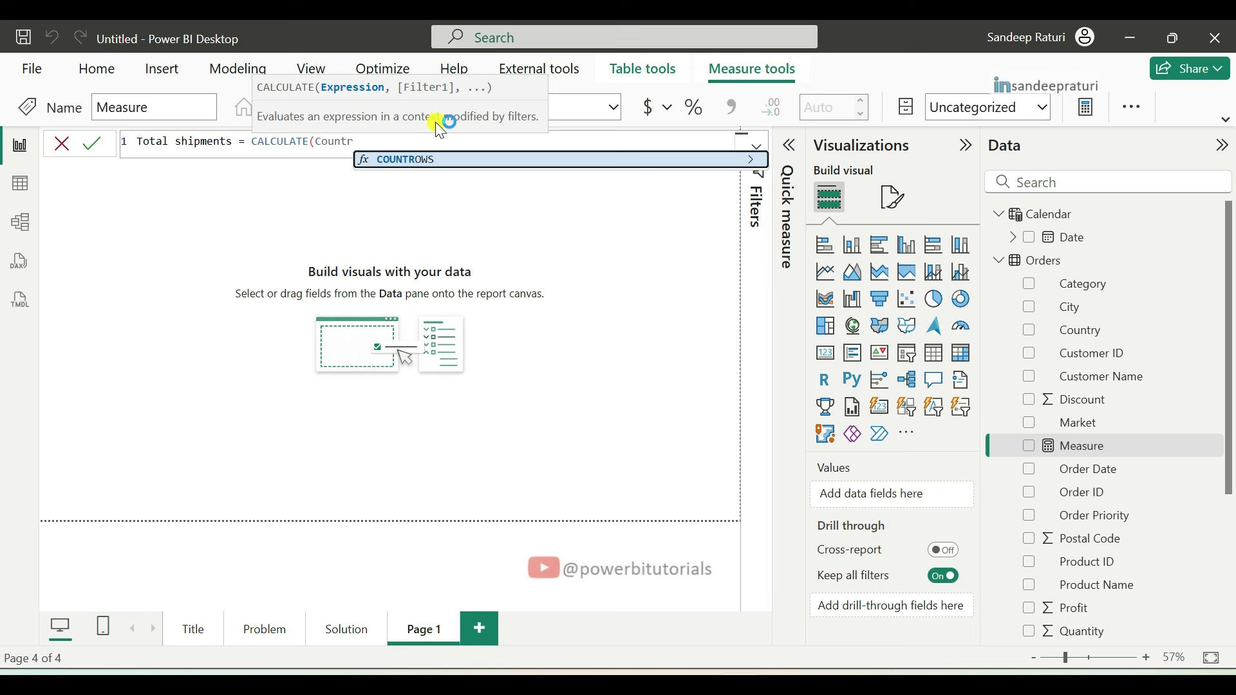
click(441, 159)
text(Order)
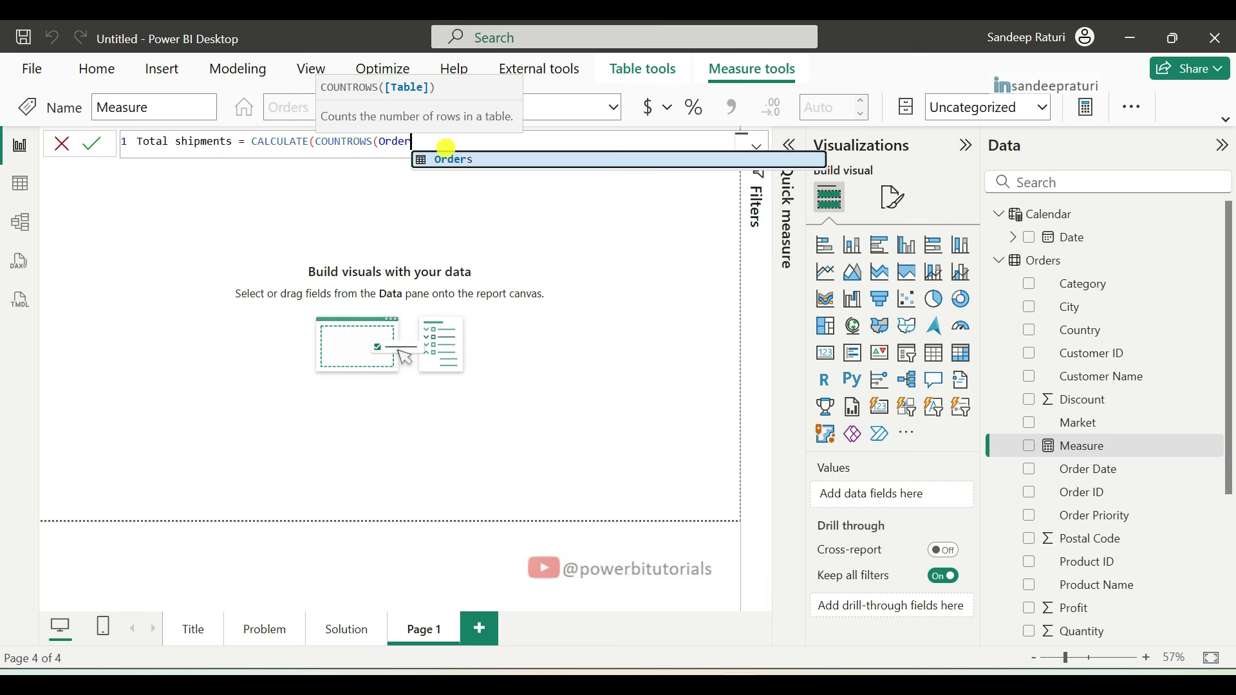
click(466, 159)
text(), )
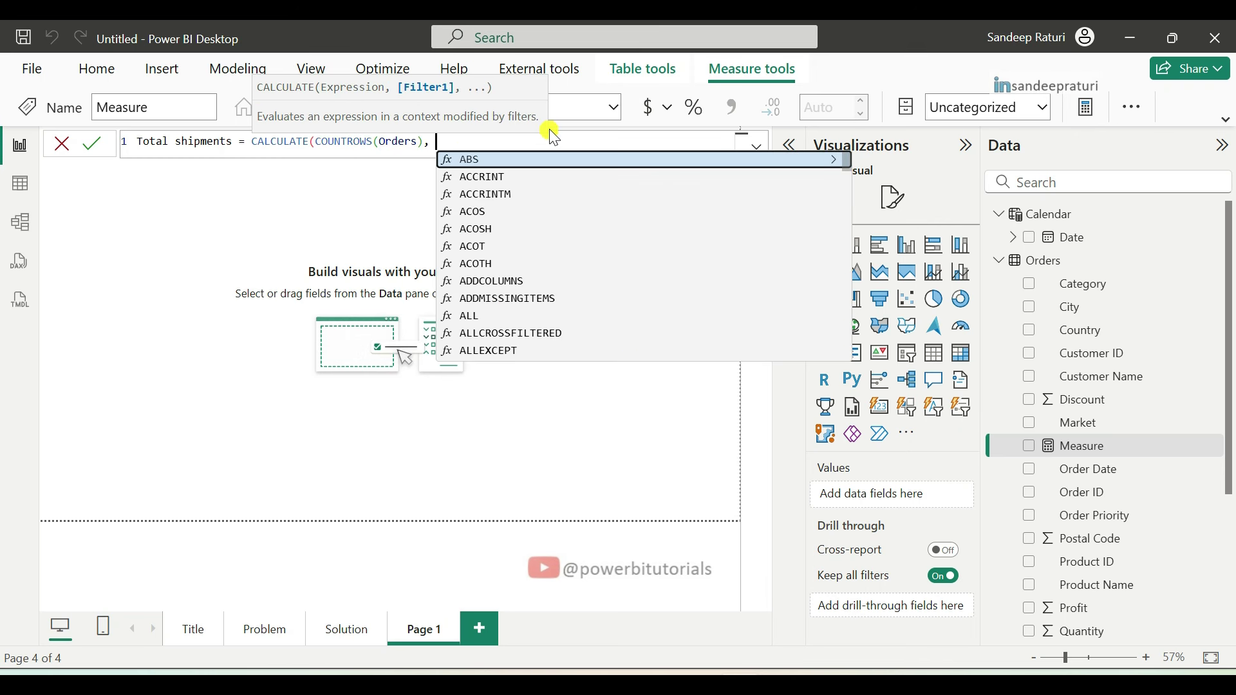
Add USERELATIONSHIP('Calendar'[Date], Orders[Ship Date]) as the filter argument and commit the Total shipments measure
text(USE)
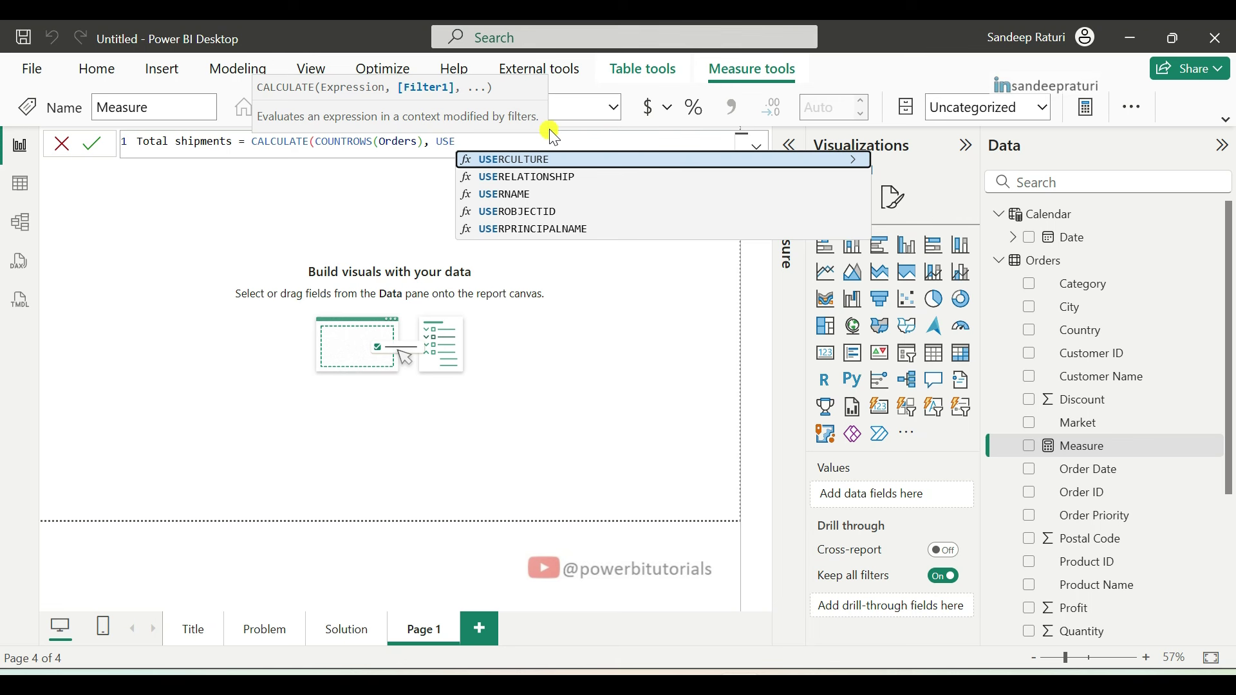
click(544, 180)
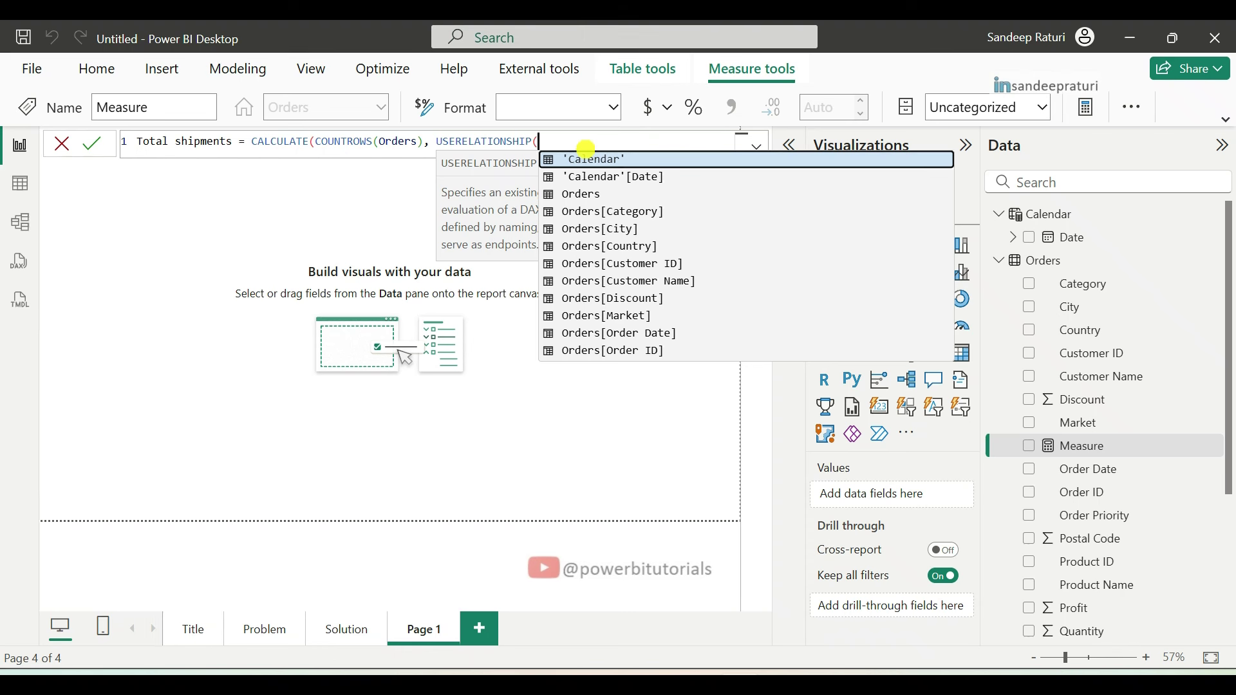
text(Ca)
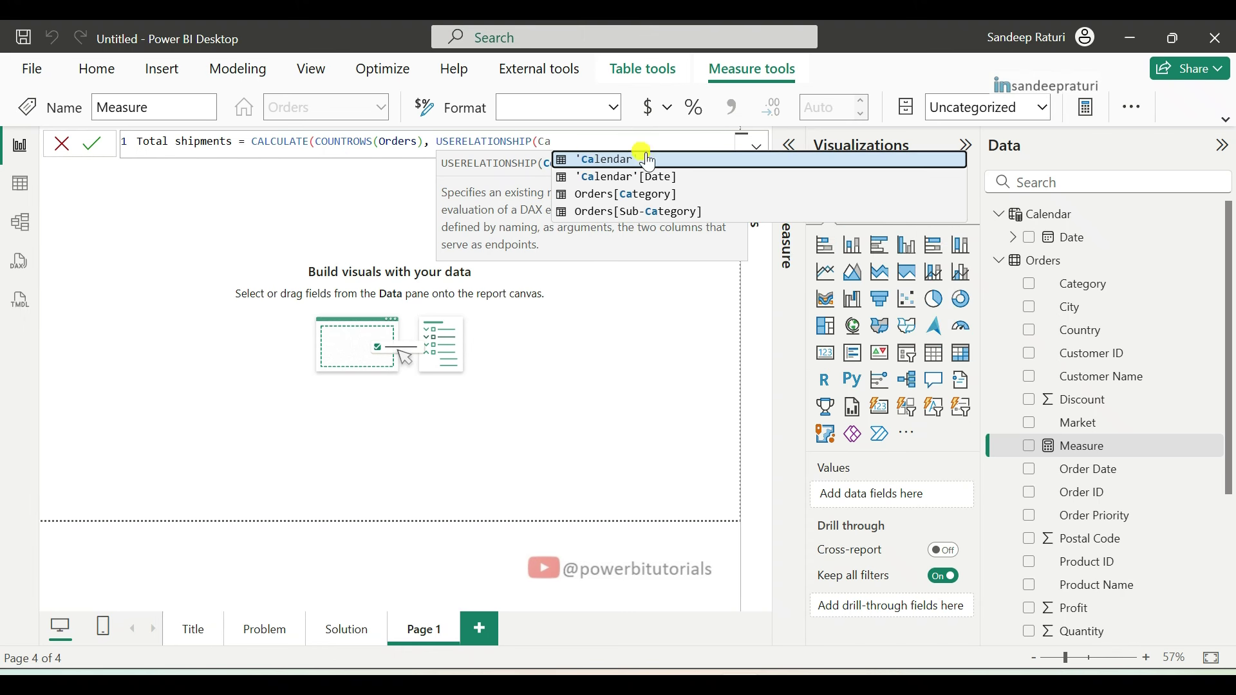
click(651, 176)
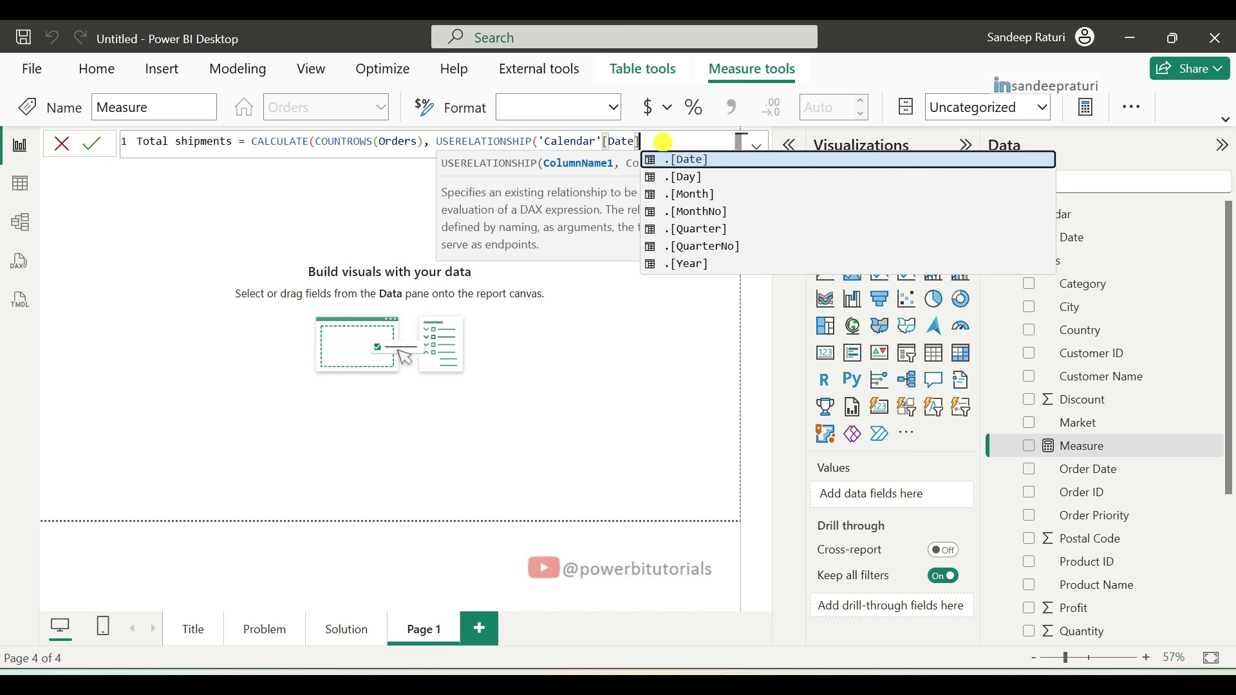
text(, Shi)
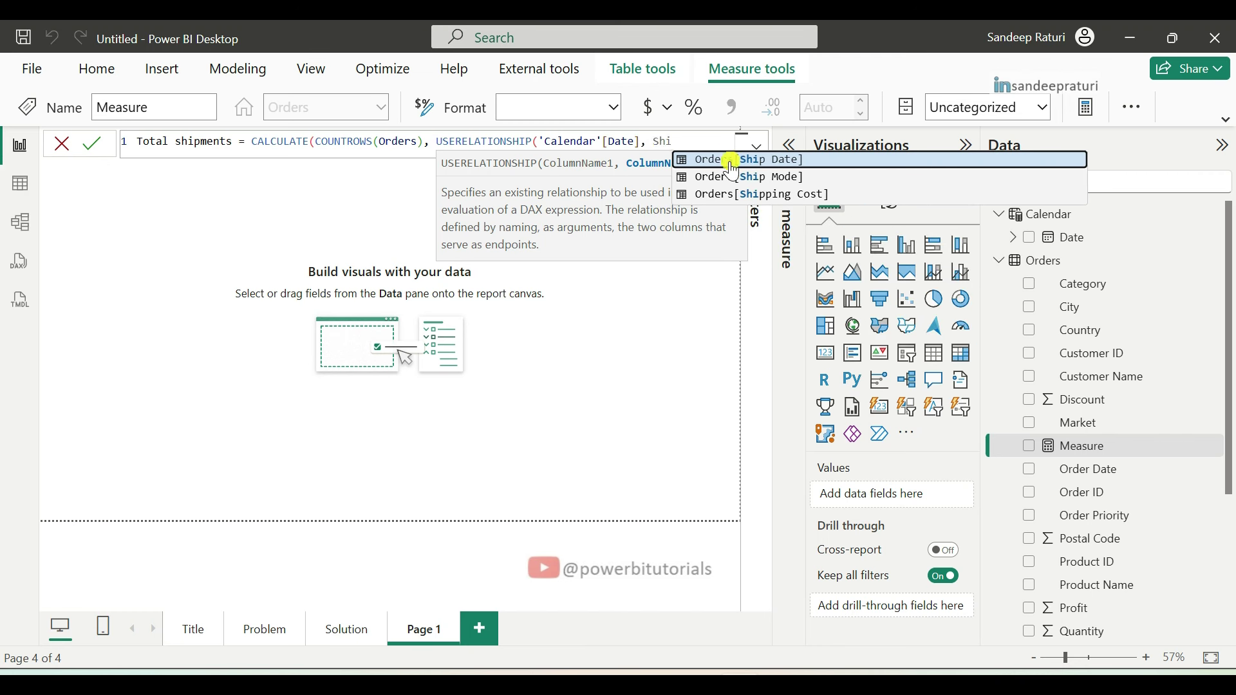
key(Tab)
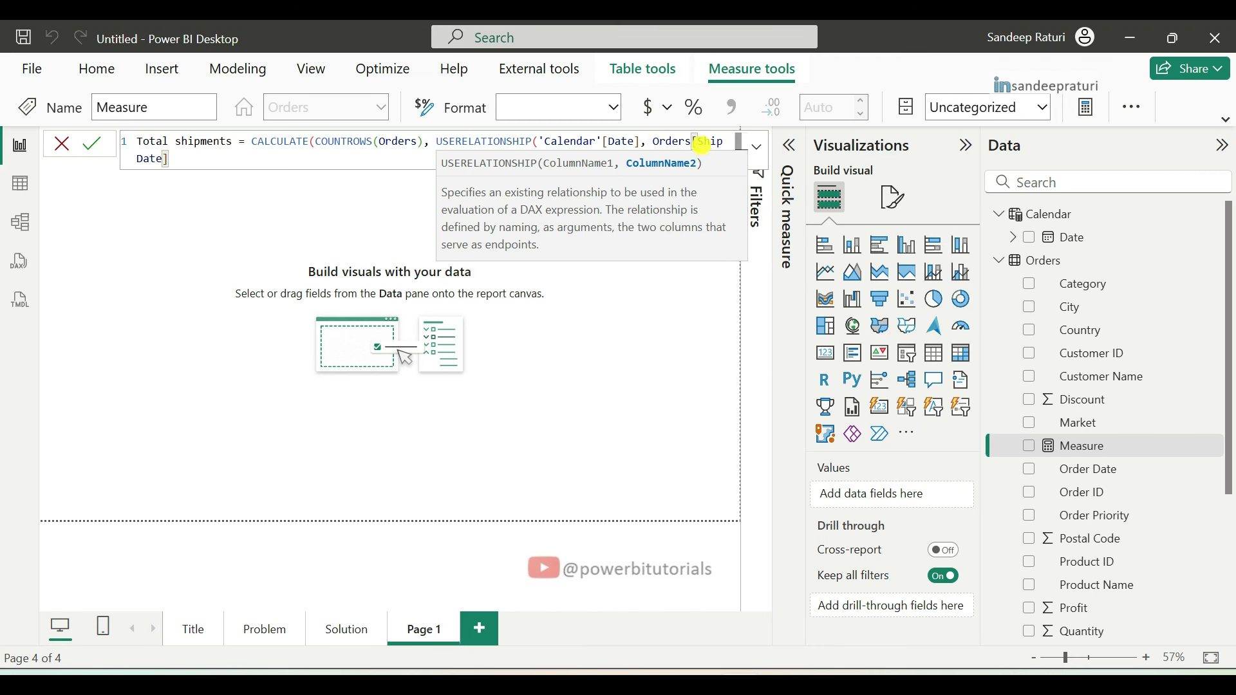
text())
click(93, 142)
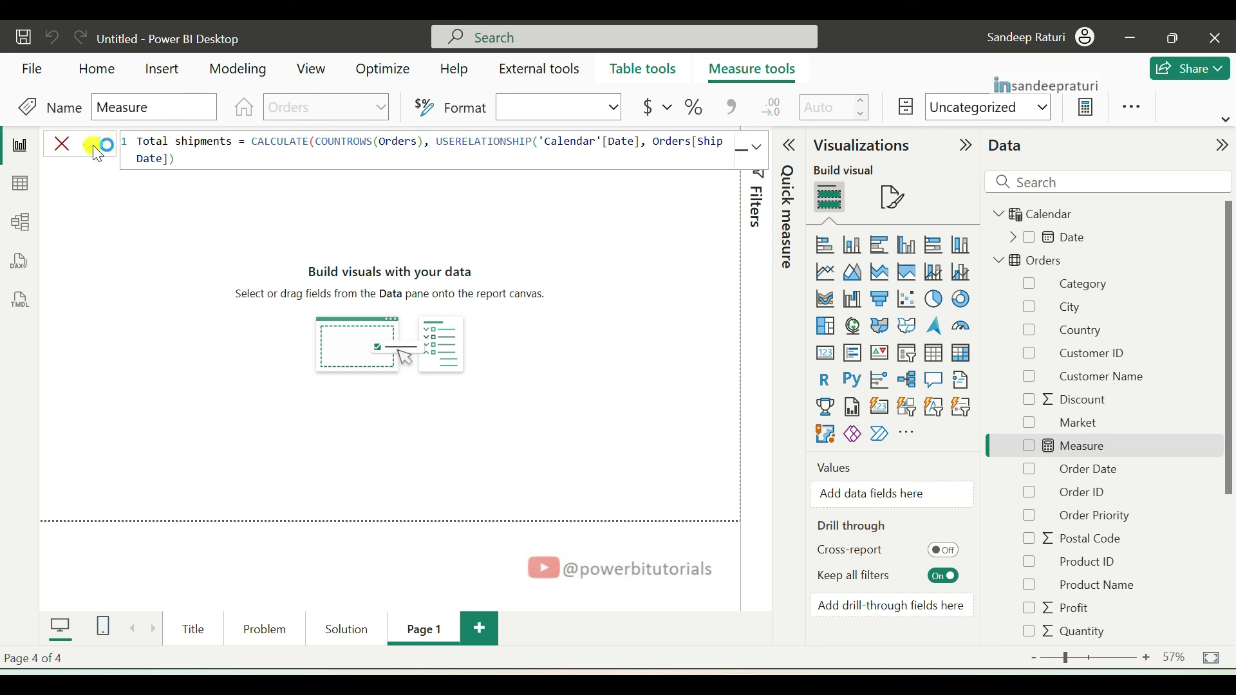
Break the Total shipments formula so CALCULATE starts on a second line, review its arguments and leave the formula editor
click(255, 141)
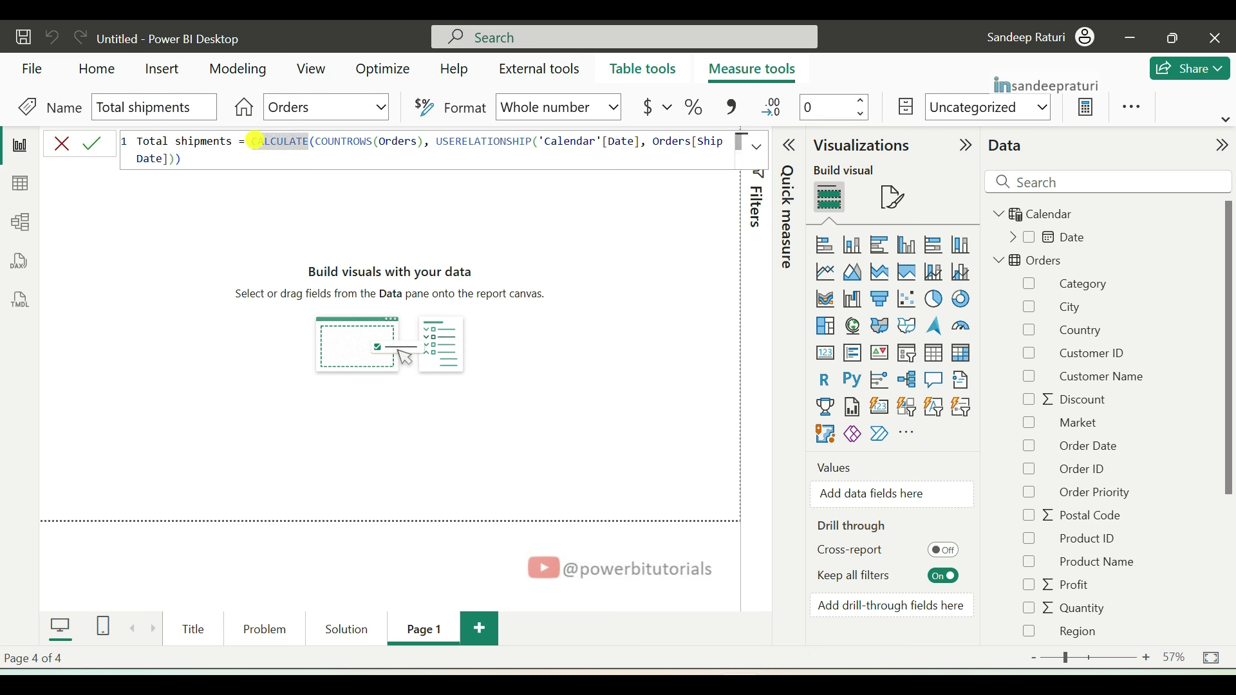
key(shift+Return)
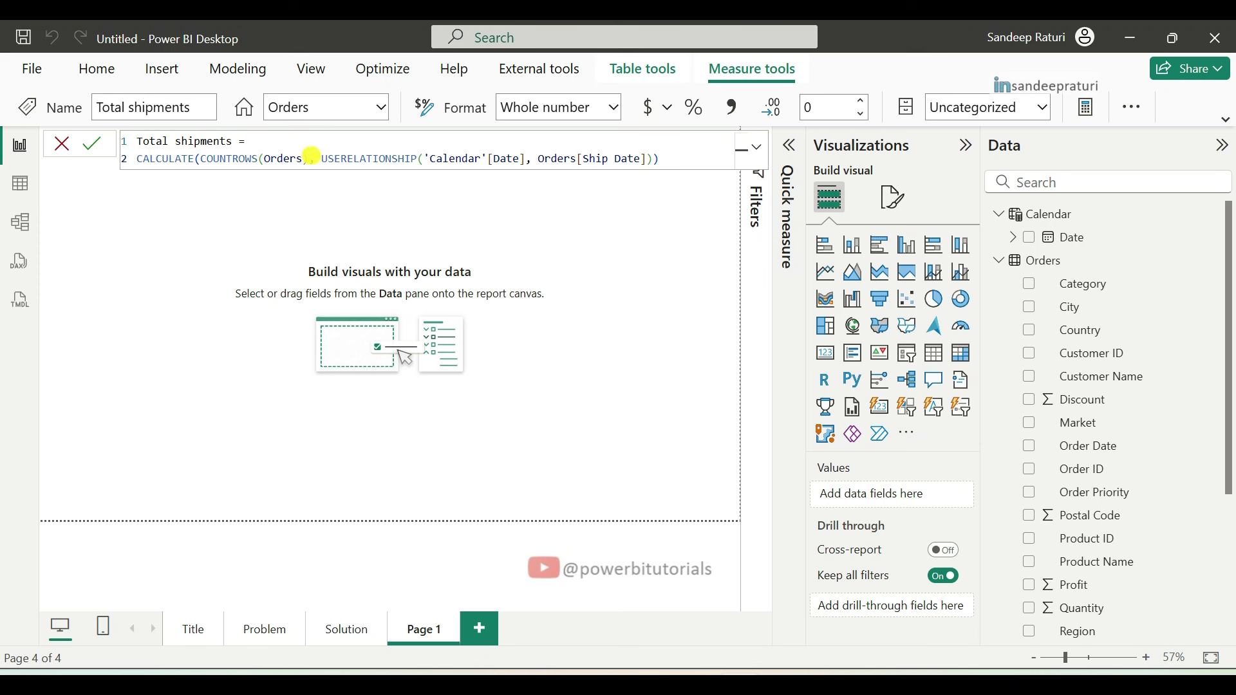
drag(309, 158, 204, 160)
double_click(385, 158)
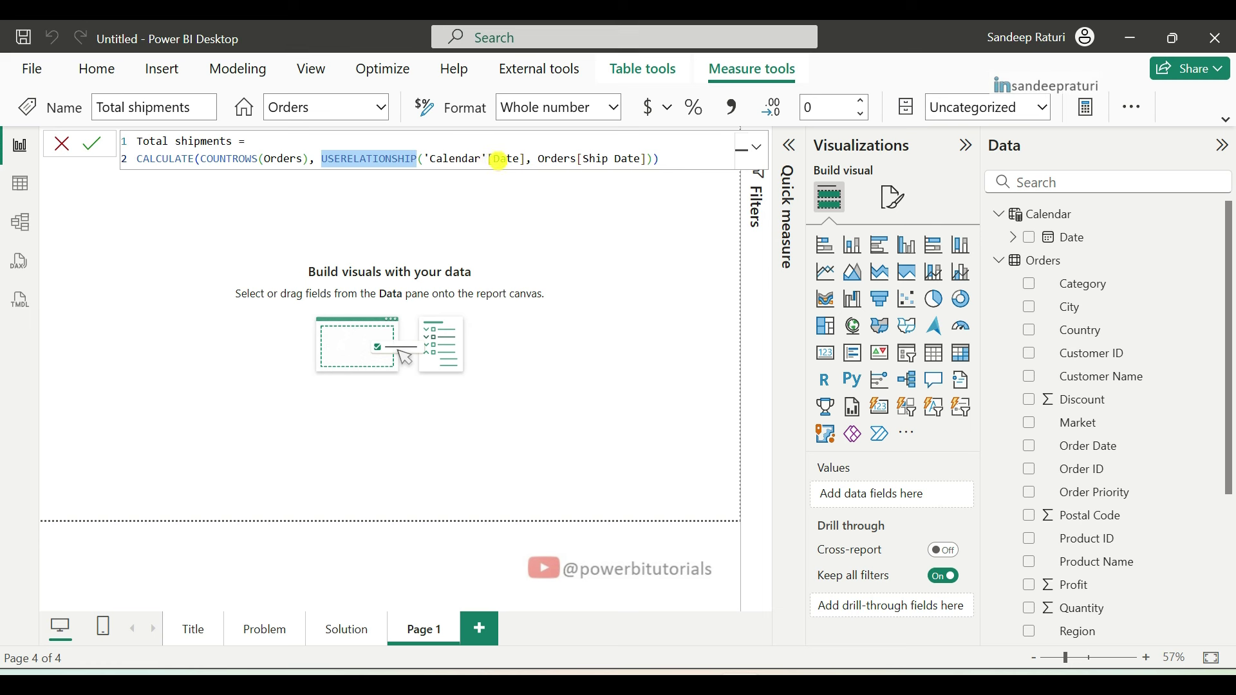
click(614, 404)
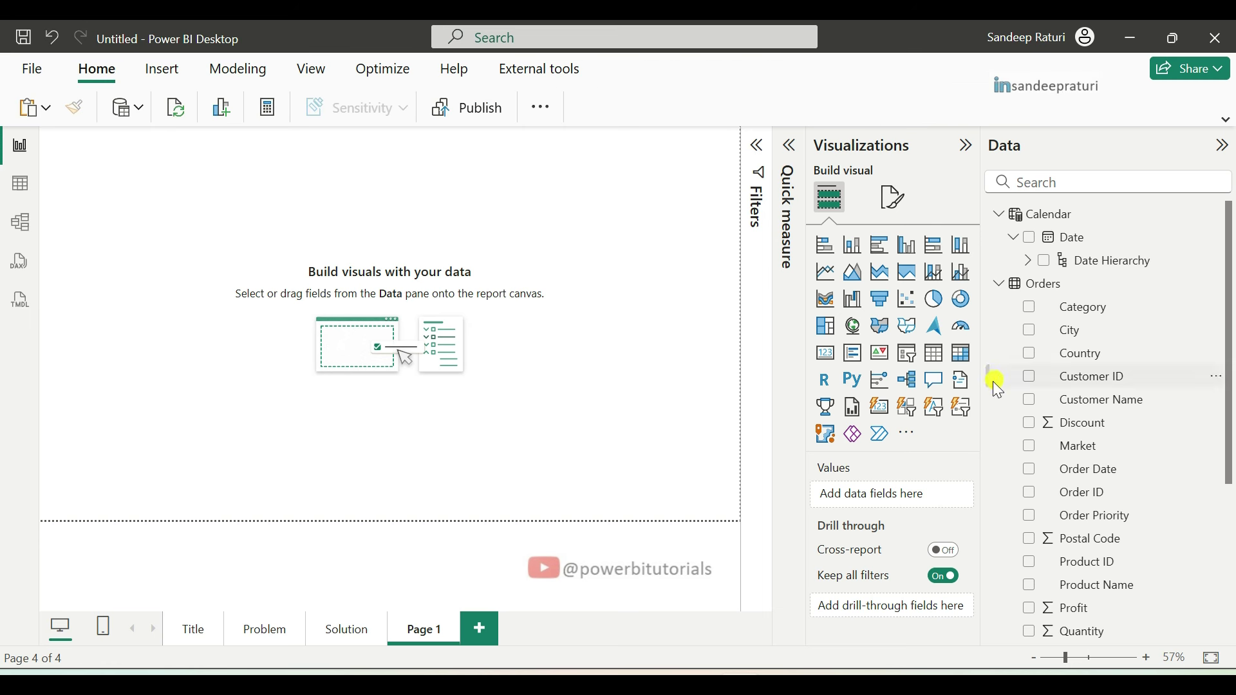
Insert a matrix visual on Page 1, then move and enlarge it to span most of the page width
click(961, 354)
drag(180, 205, 226, 324)
drag(236, 398, 598, 486)
drag(511, 374, 519, 348)
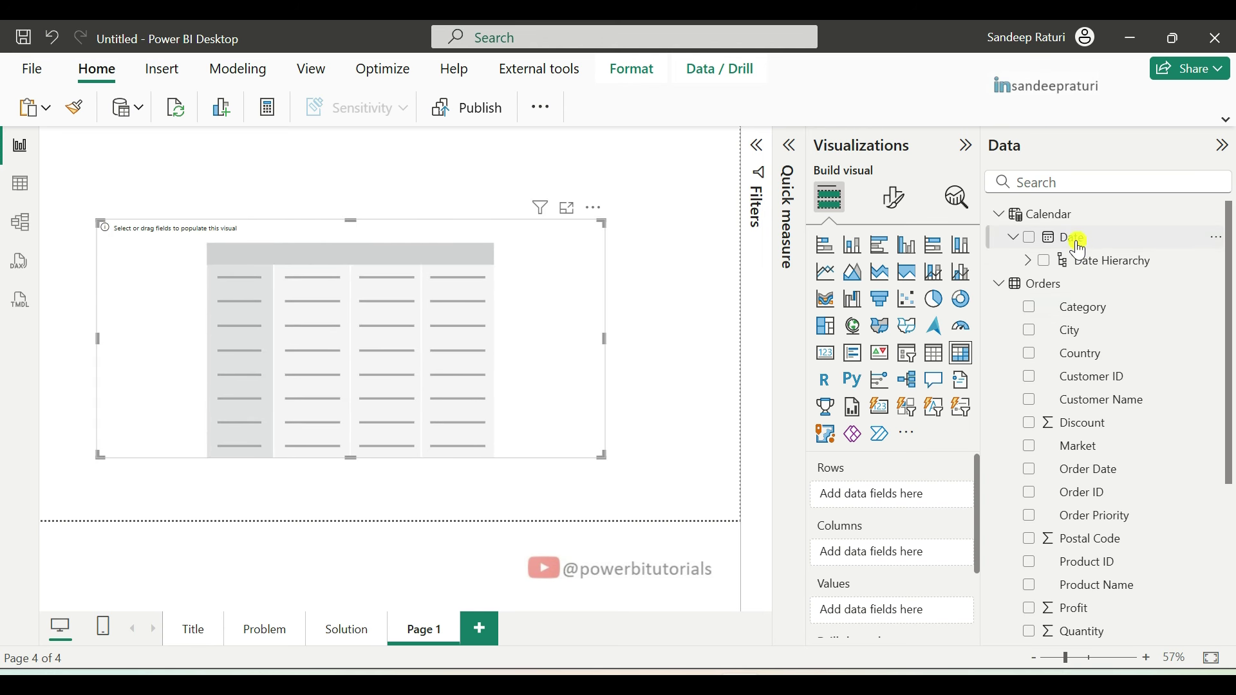
Use the Calendar table's Date hierarchy as the matrix rows and remove its Quarter level
drag(1068, 238, 898, 501)
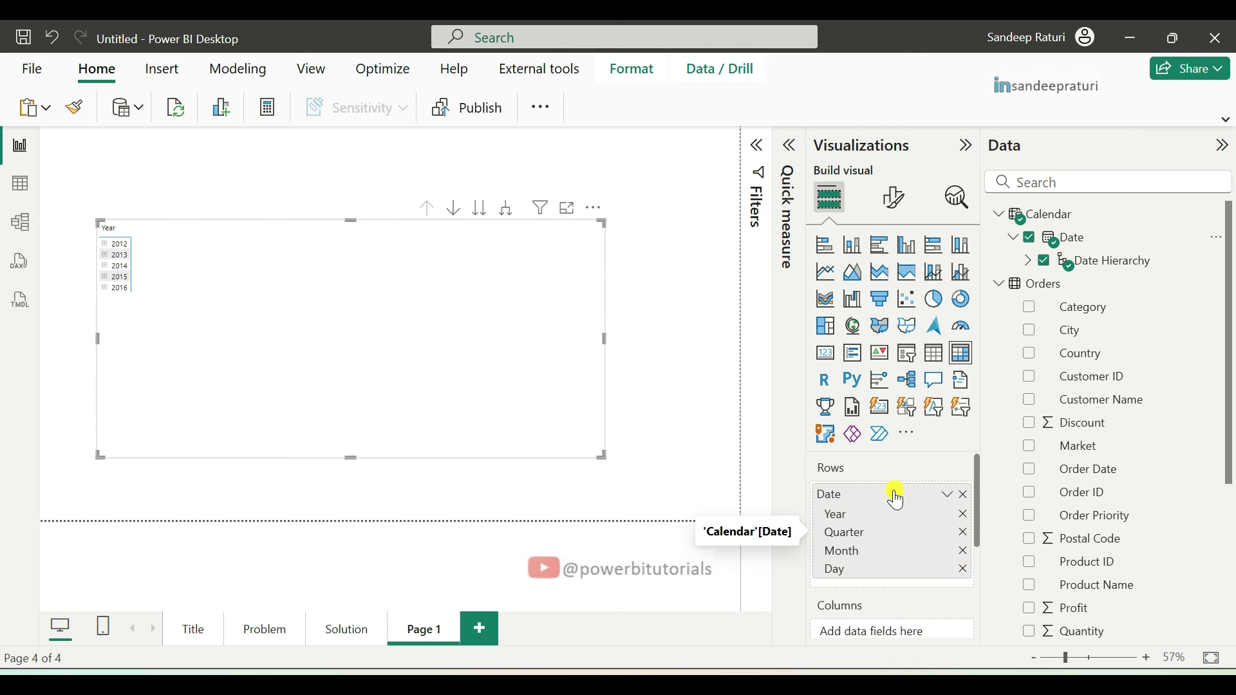
click(965, 534)
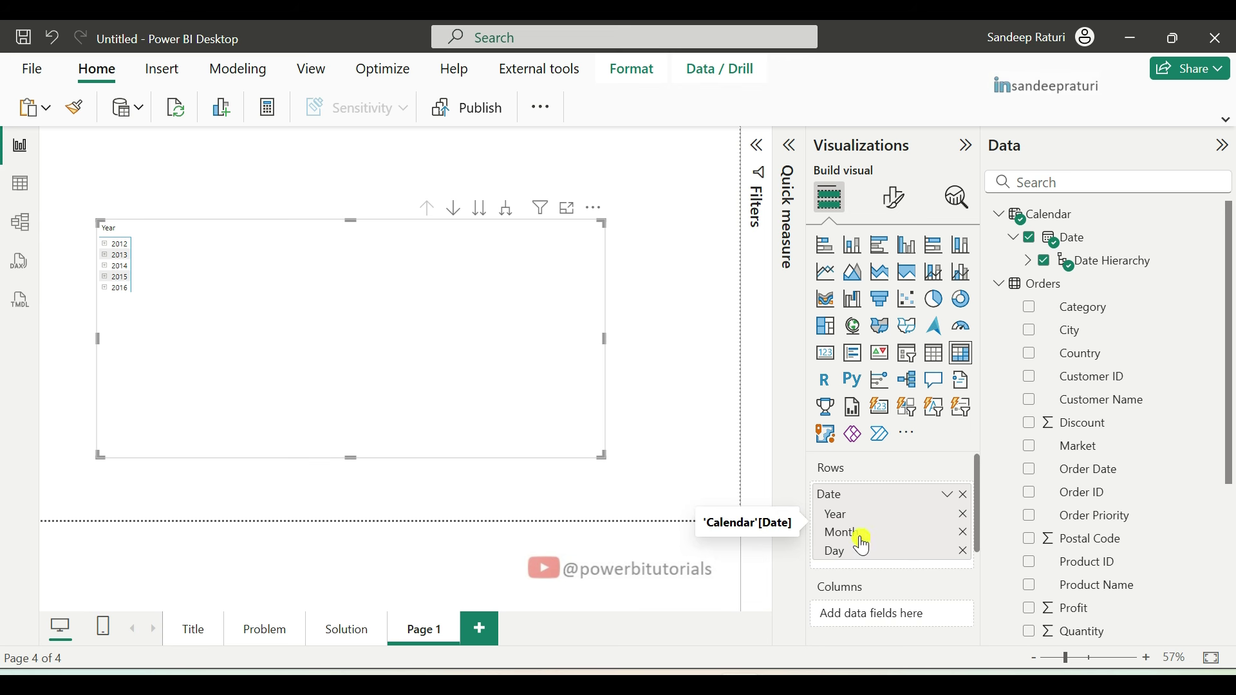
Add Order Date from the Orders table to the matrix values and summarize it as Count
scroll(895, 556, down, 2)
scroll(898, 557, down, 1)
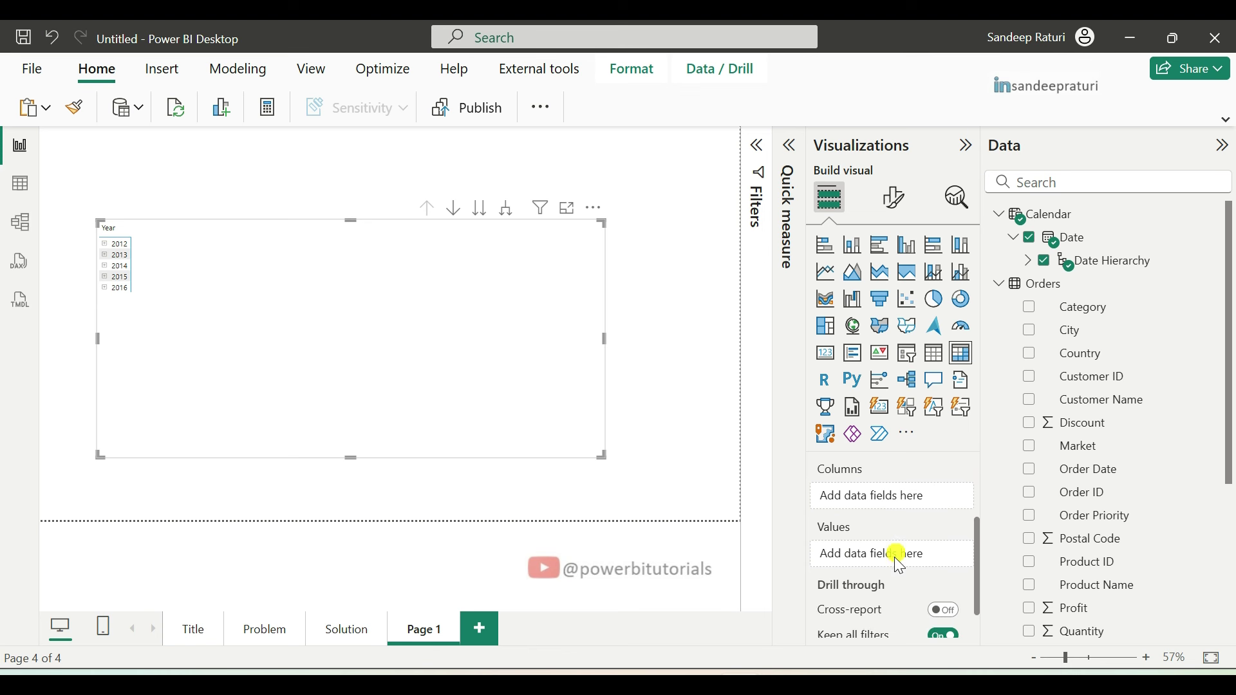
scroll(1126, 546, down, 3)
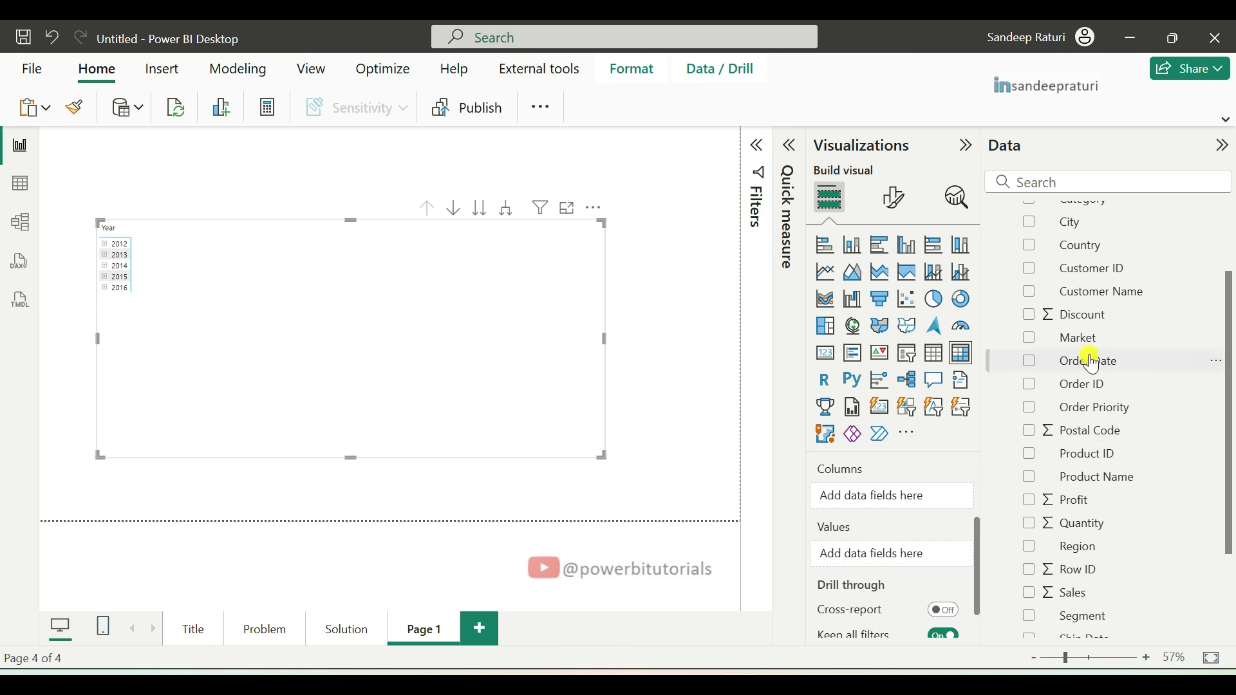
drag(1092, 359, 842, 555)
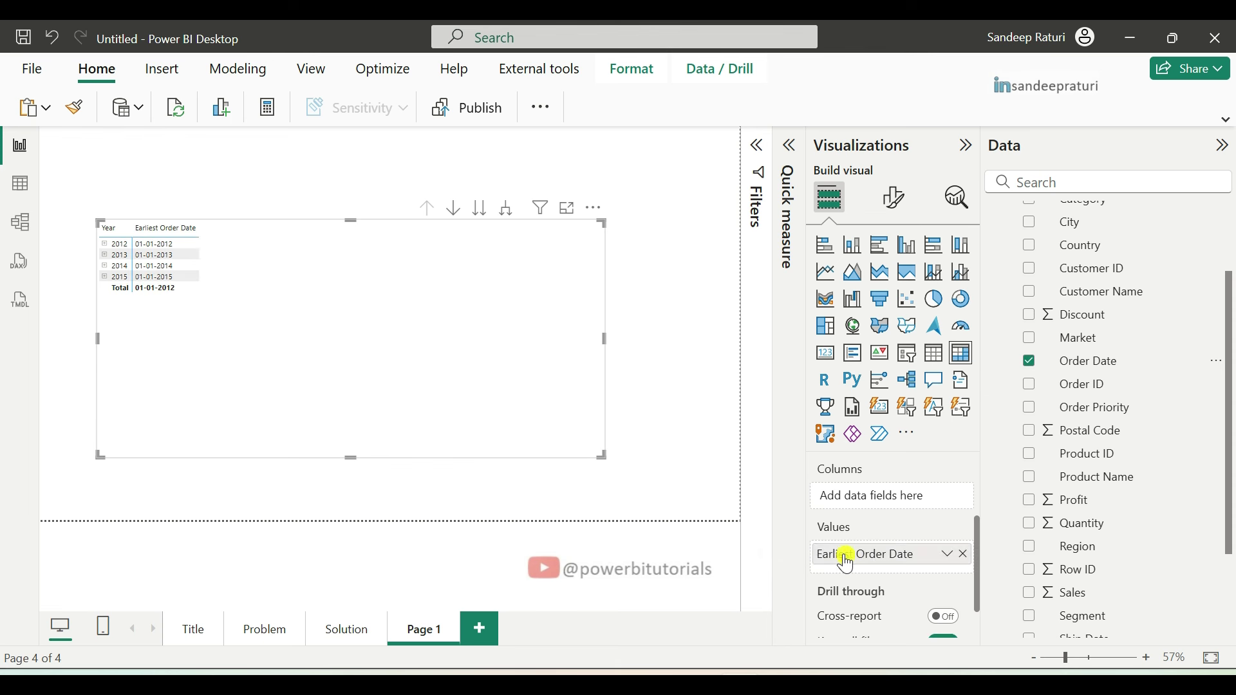
right_click(843, 556)
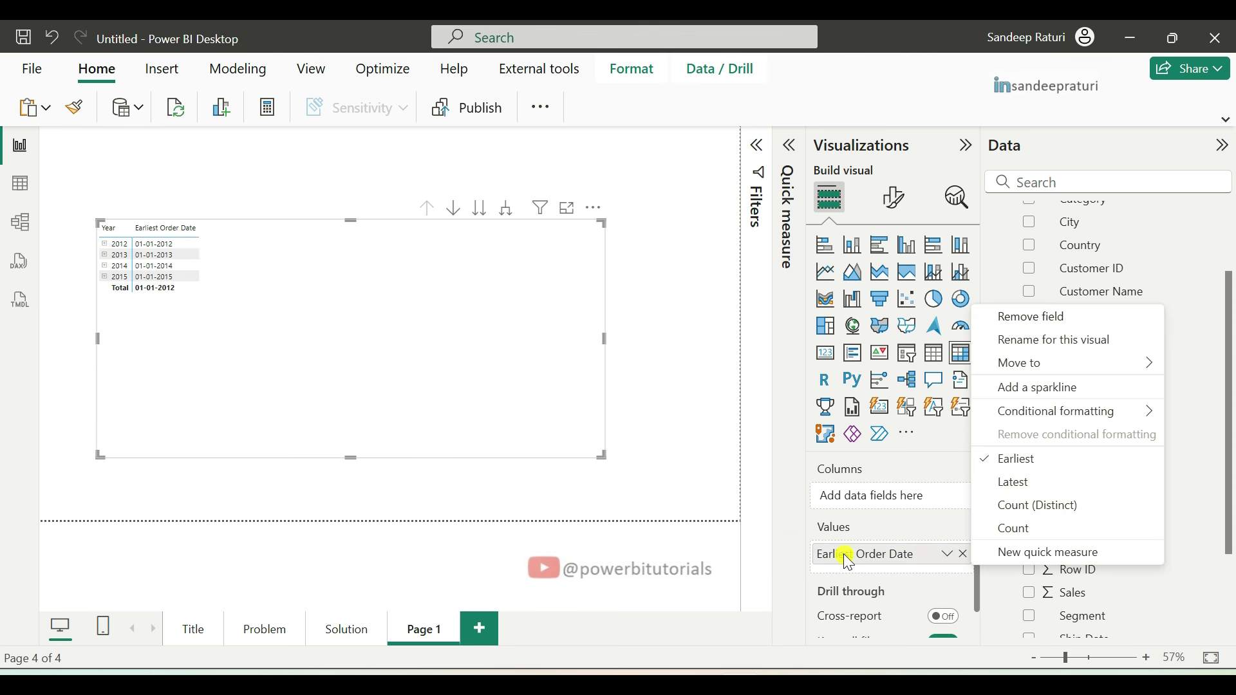
click(1012, 541)
Rename the order count to Total Orders and add the Total shipments measure as the second matrix value
scroll(872, 586, down, 2)
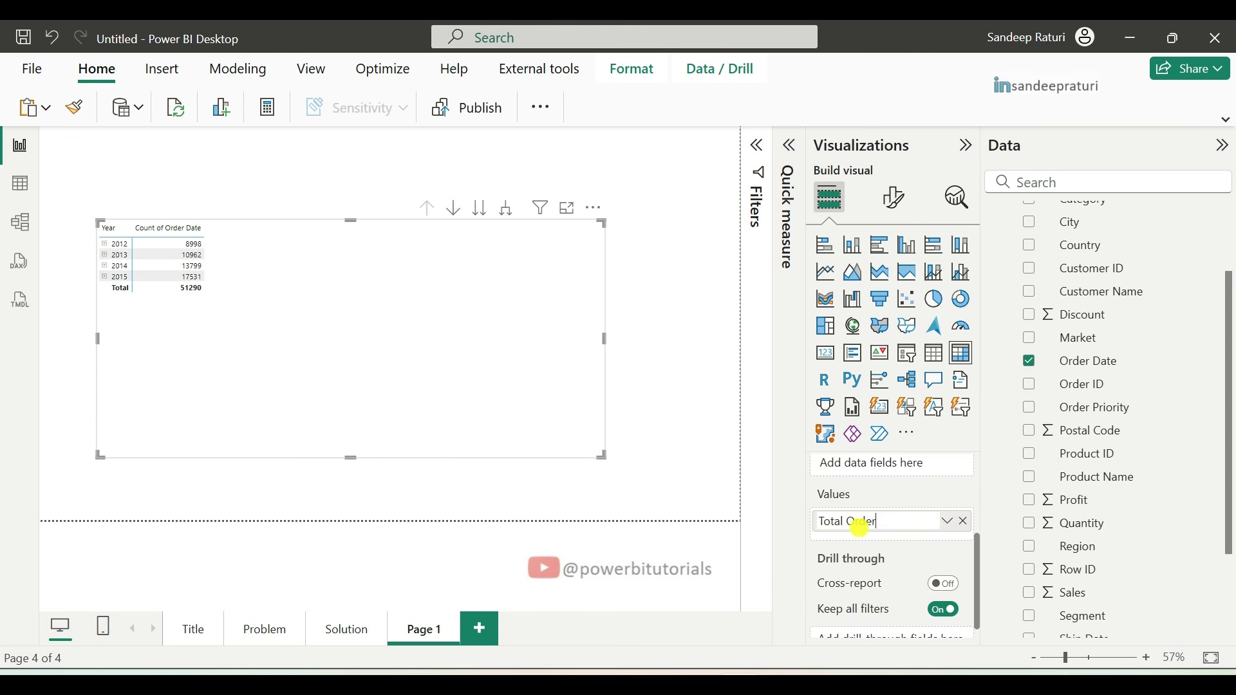
key(Return)
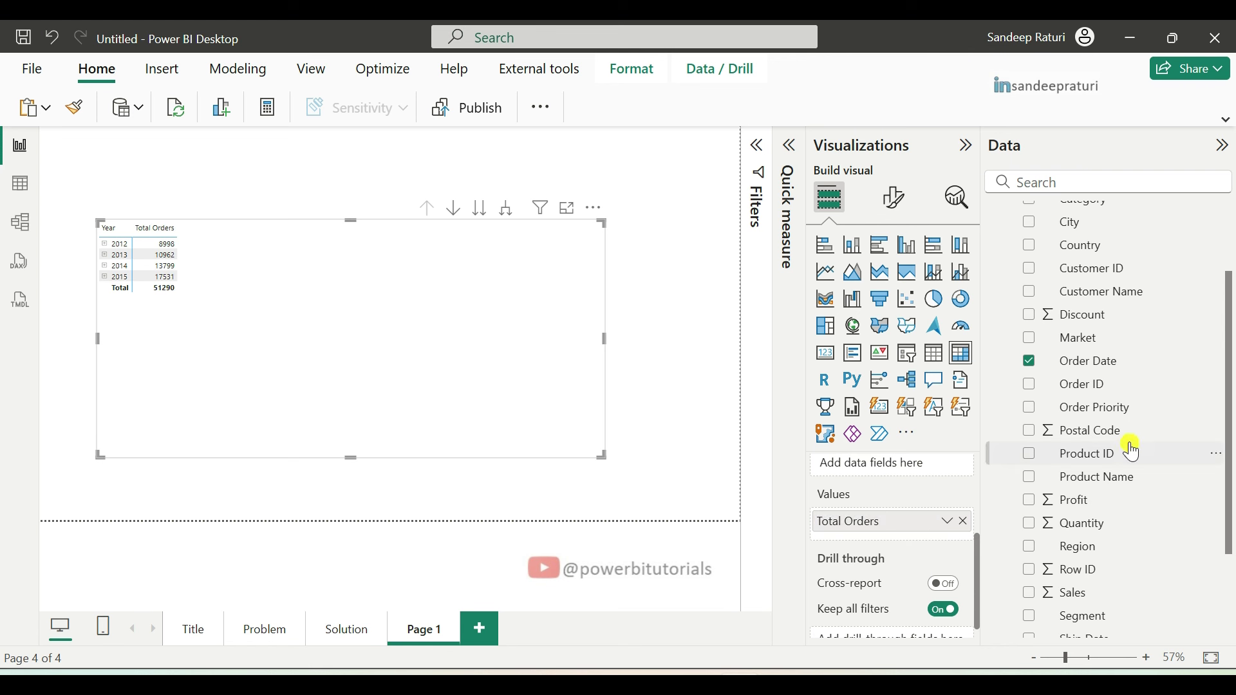
scroll(1134, 450, down, 3)
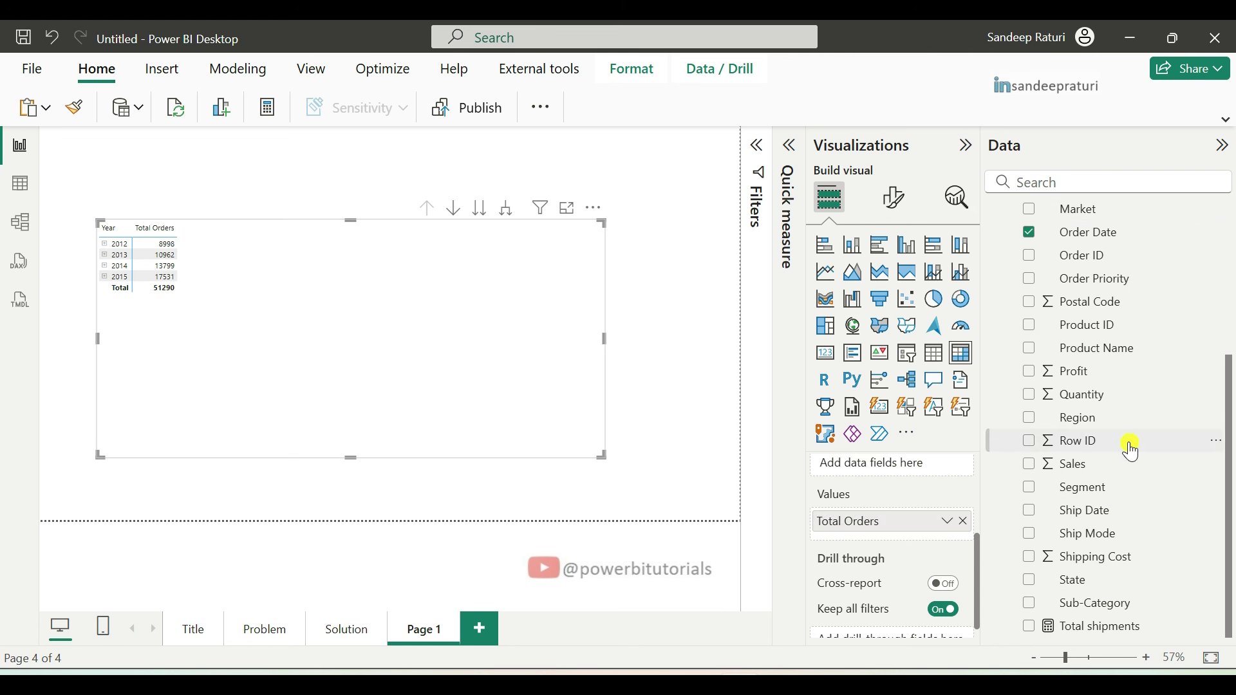
drag(1102, 629, 881, 525)
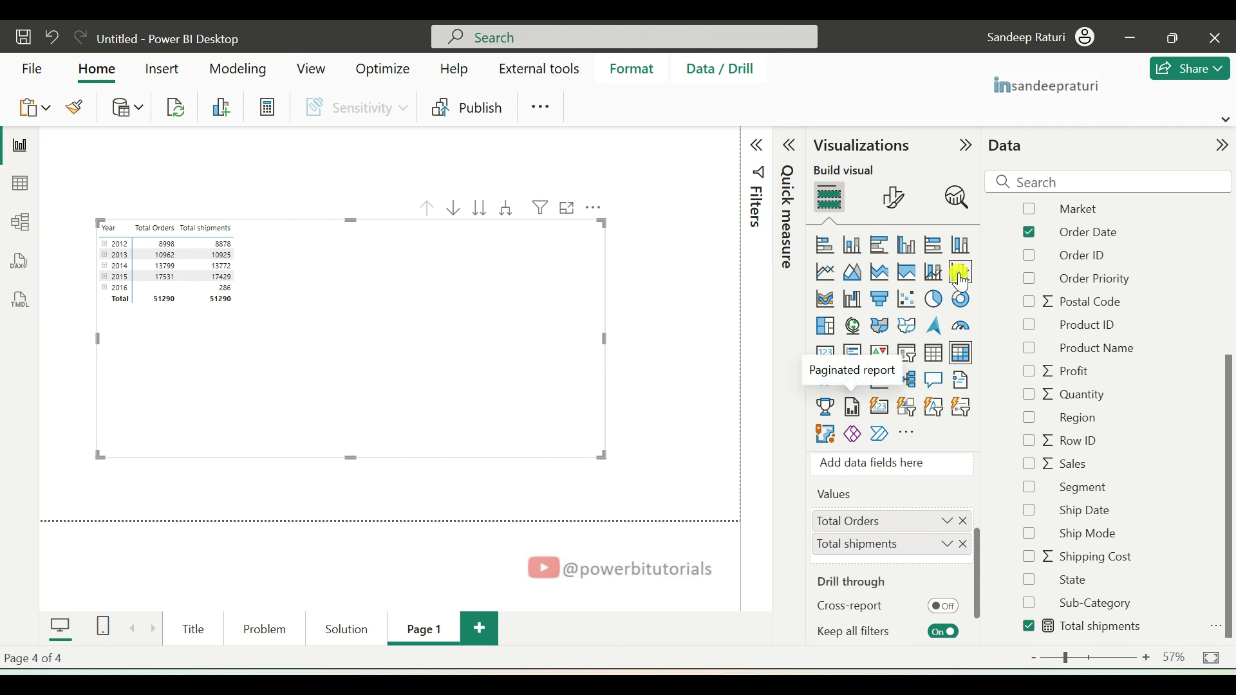
Enlarge the matrix's values text, set its column header font size to 12, and shift the matrix slightly on the page
click(893, 199)
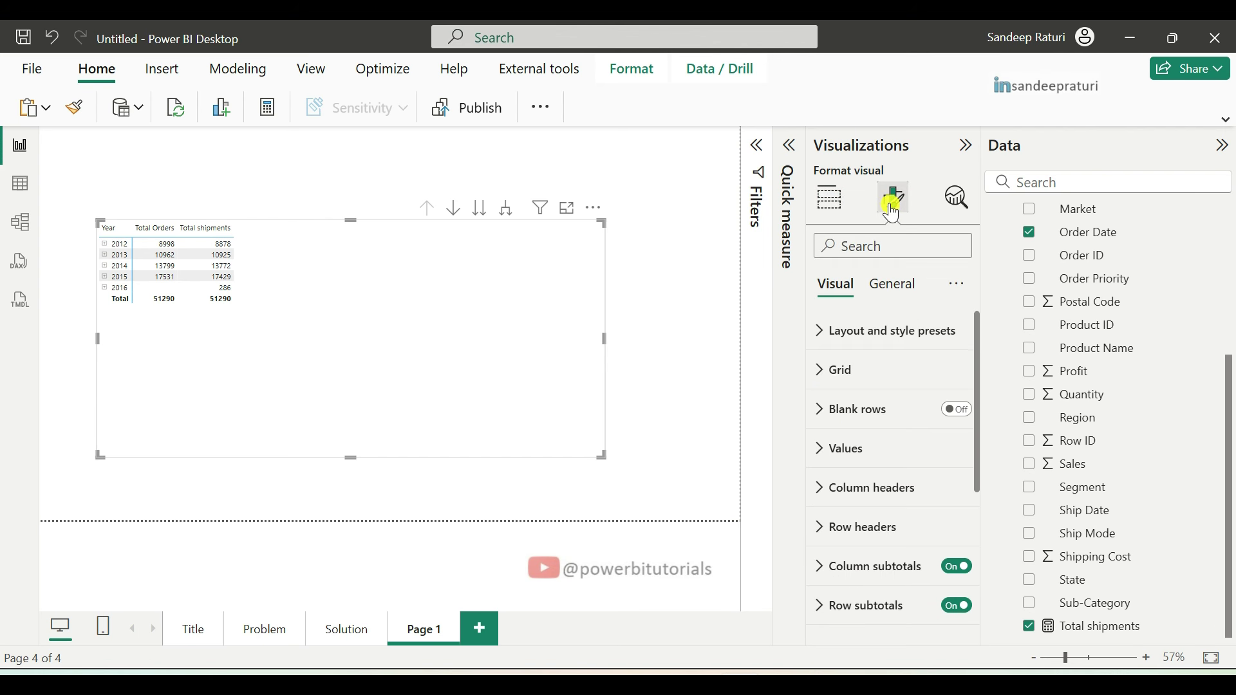
click(866, 459)
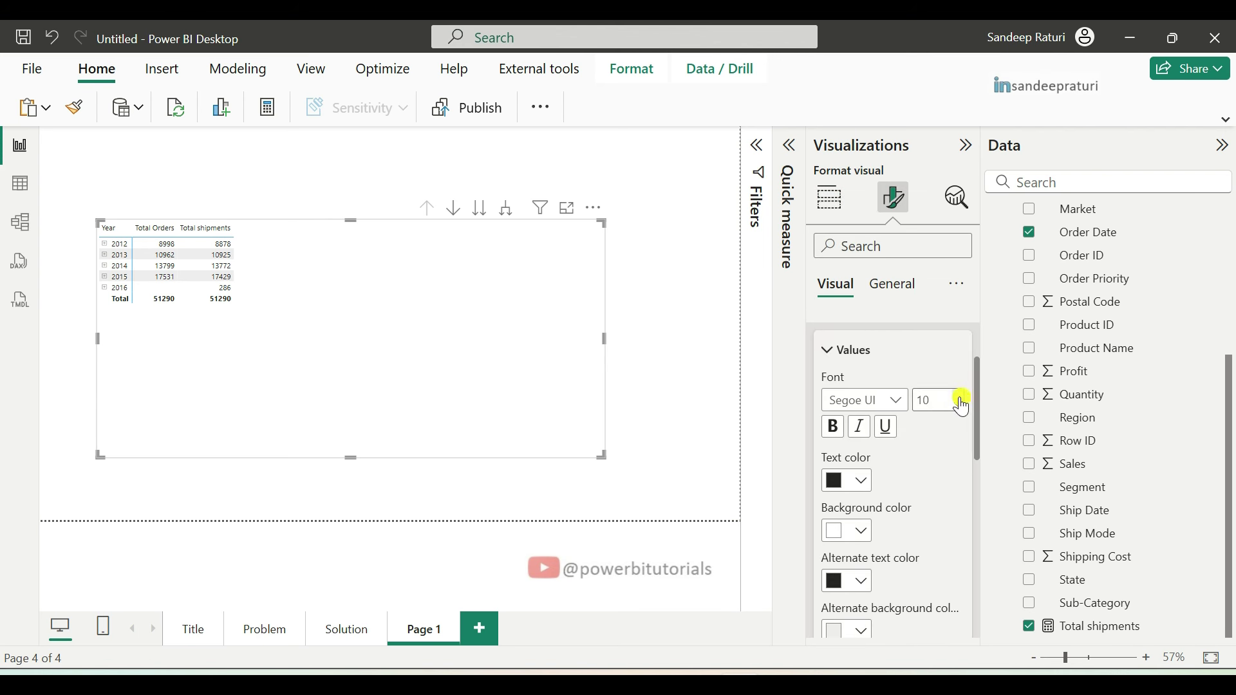
scroll(959, 450, down, 4)
click(901, 562)
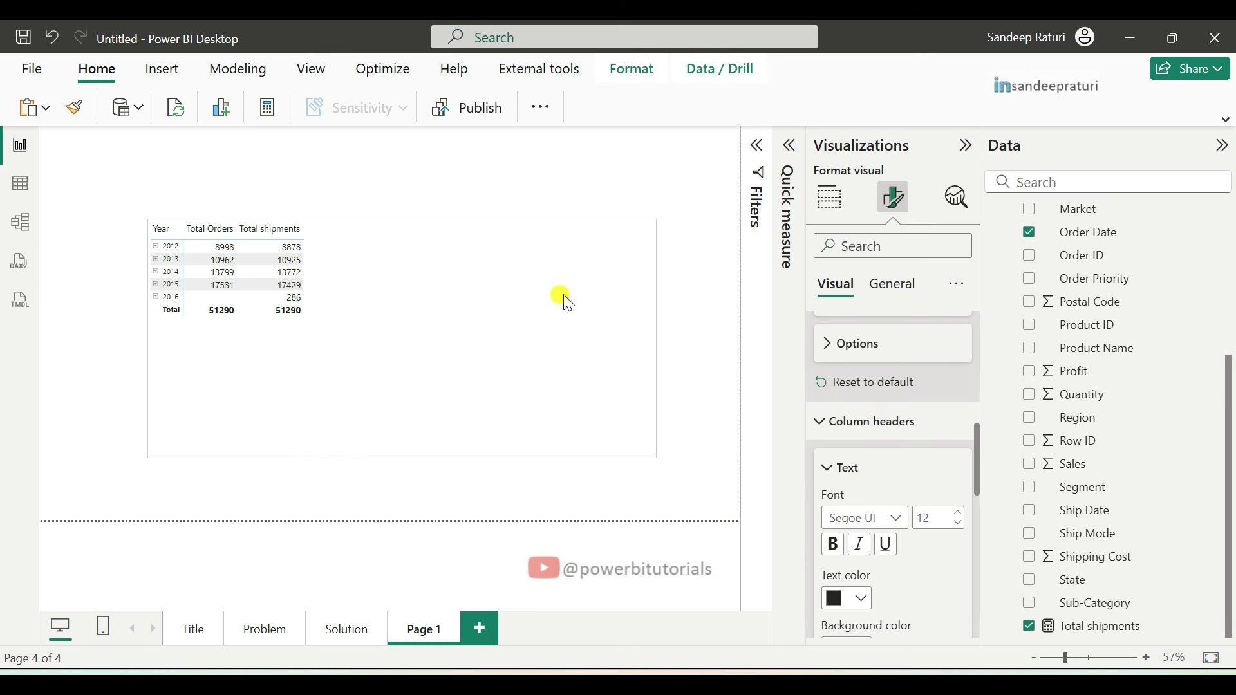
drag(560, 296, 574, 304)
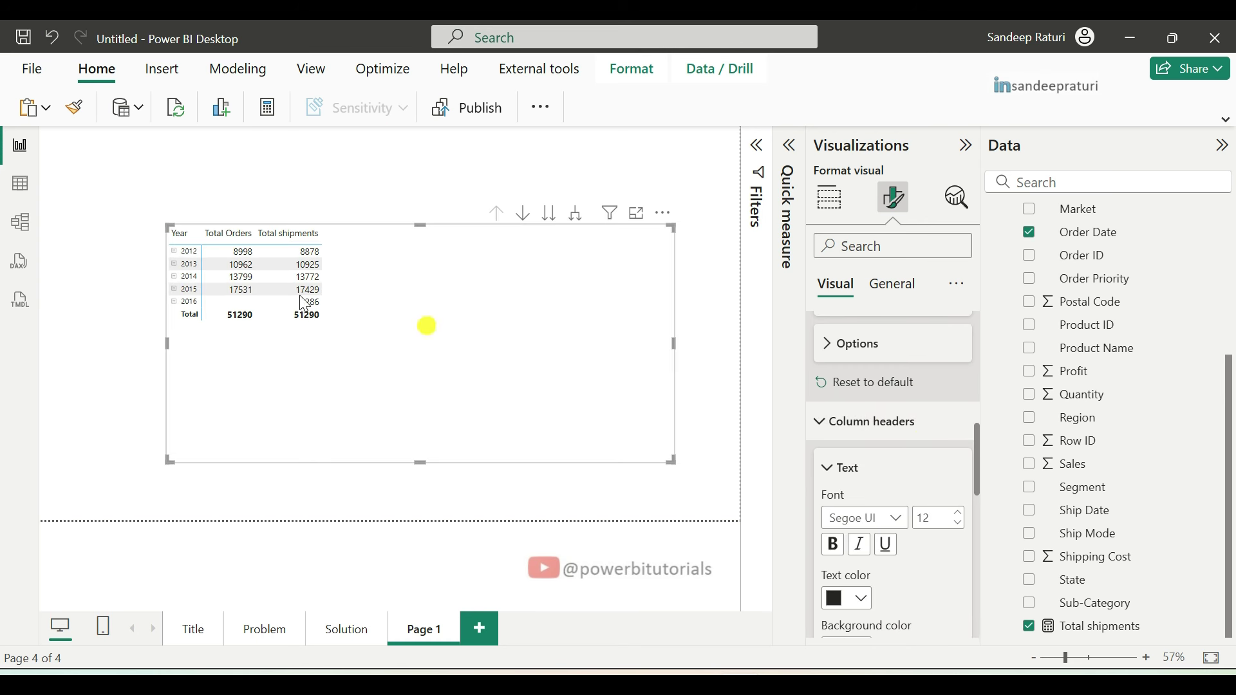
Expand 2012 and its January row down to days, and shrink the matrix from its upper-right corner
click(174, 252)
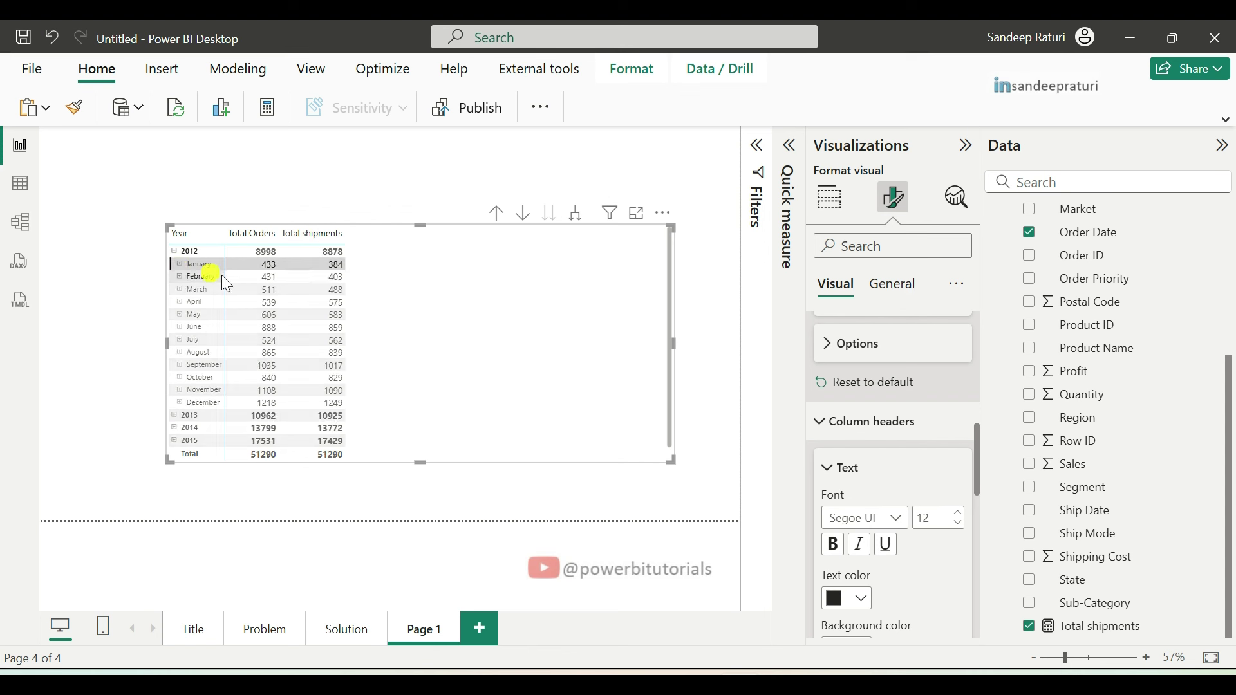
click(175, 264)
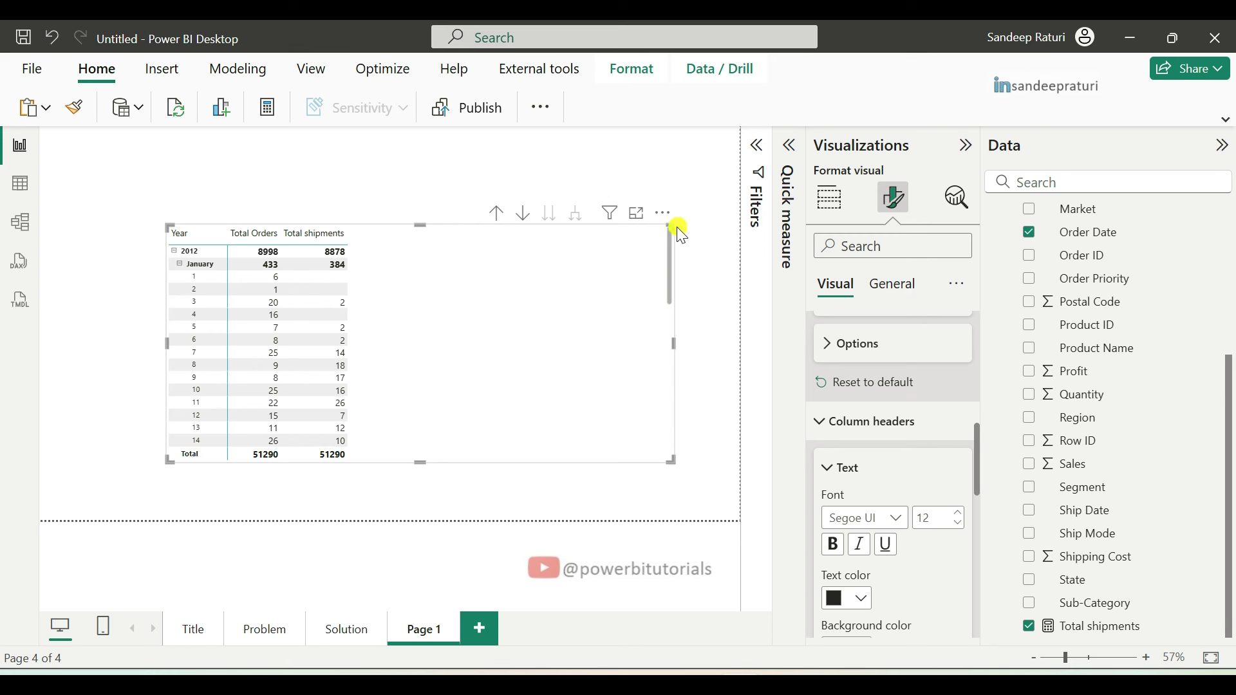
drag(679, 229, 636, 275)
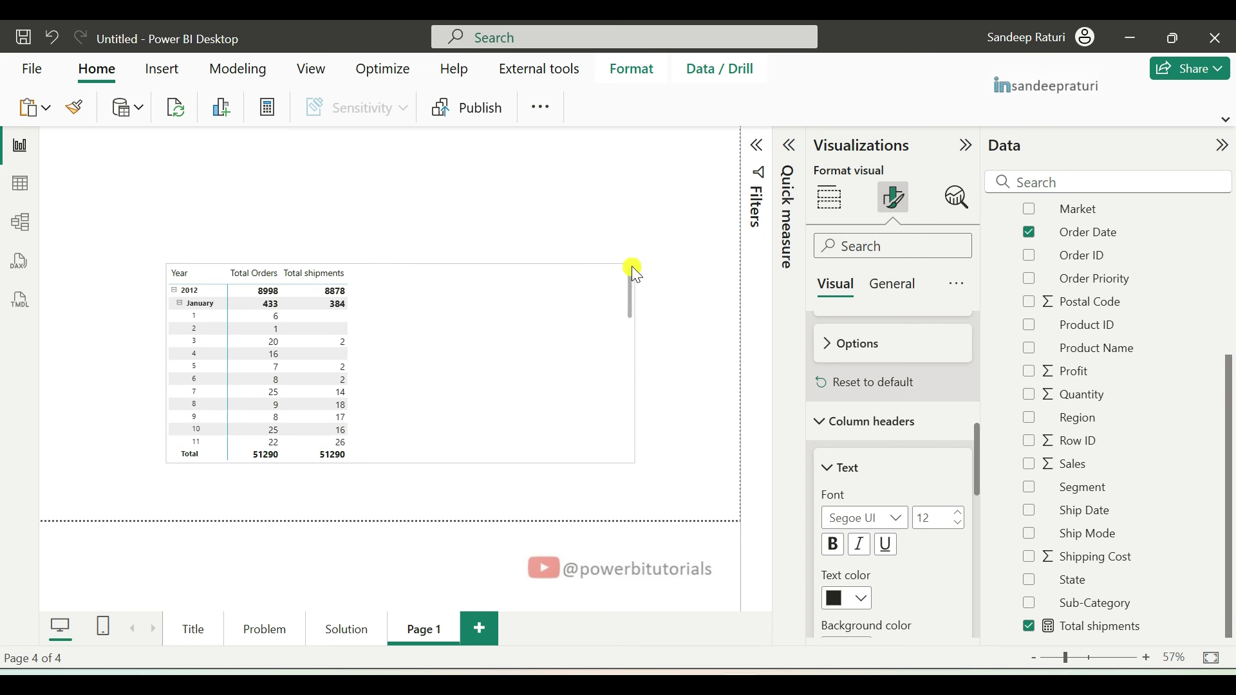
Insert a slicer based on the Calendar table's Date Hierarchy without the Quarter level
click(475, 213)
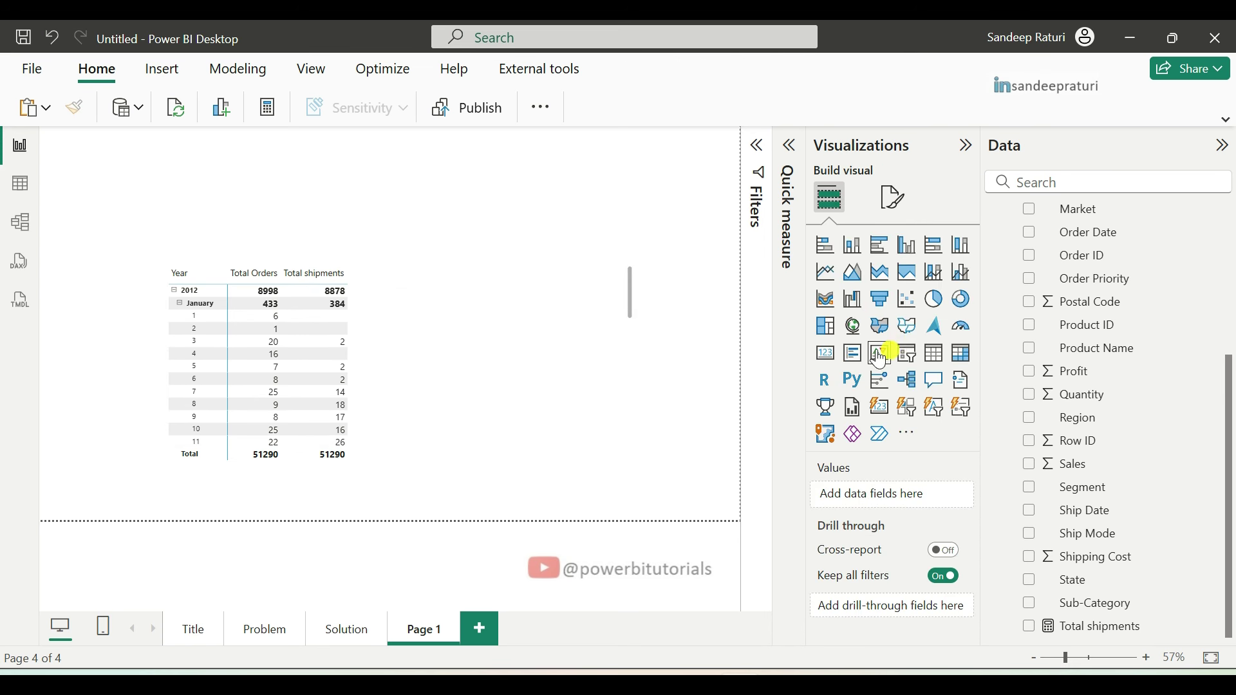
click(908, 353)
scroll(1095, 286, up, 5)
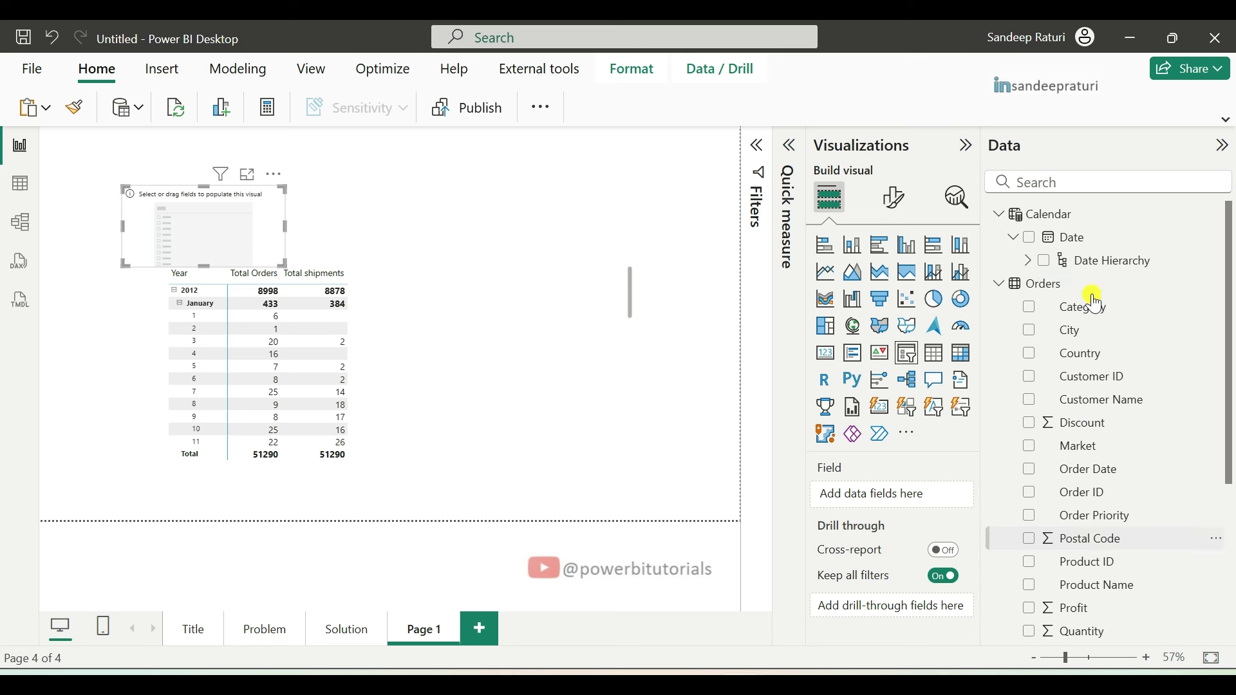
drag(1065, 234, 912, 509)
right_click(853, 498)
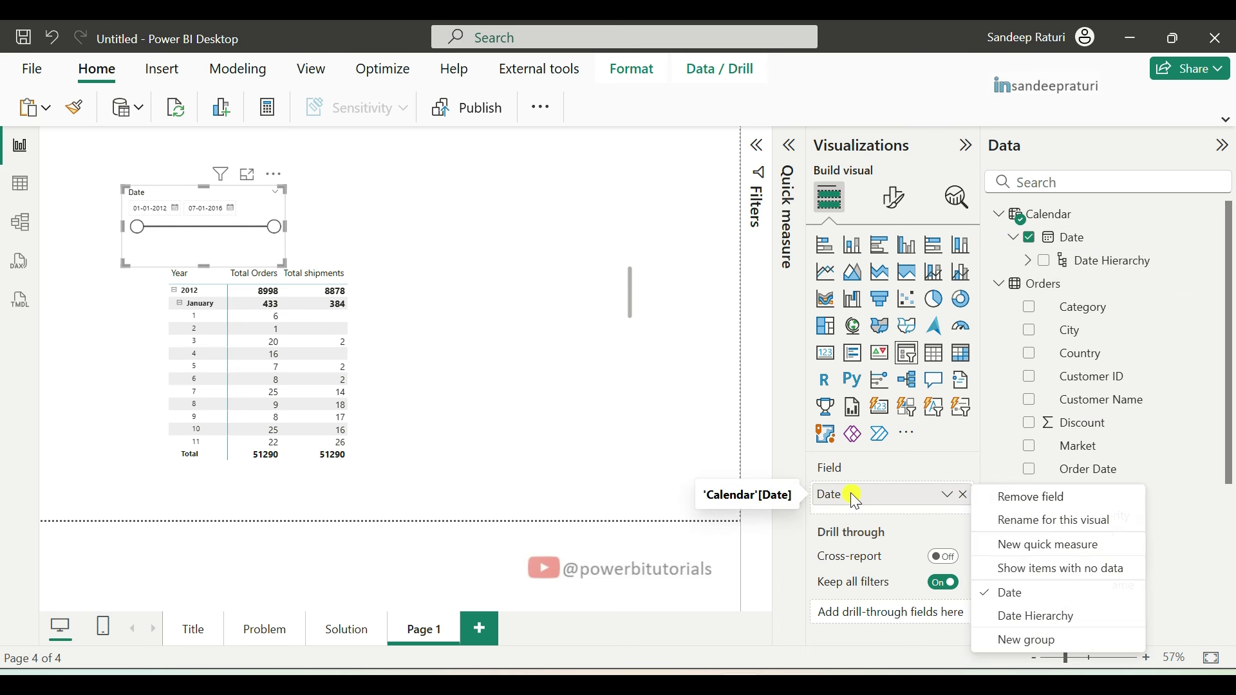
click(1008, 621)
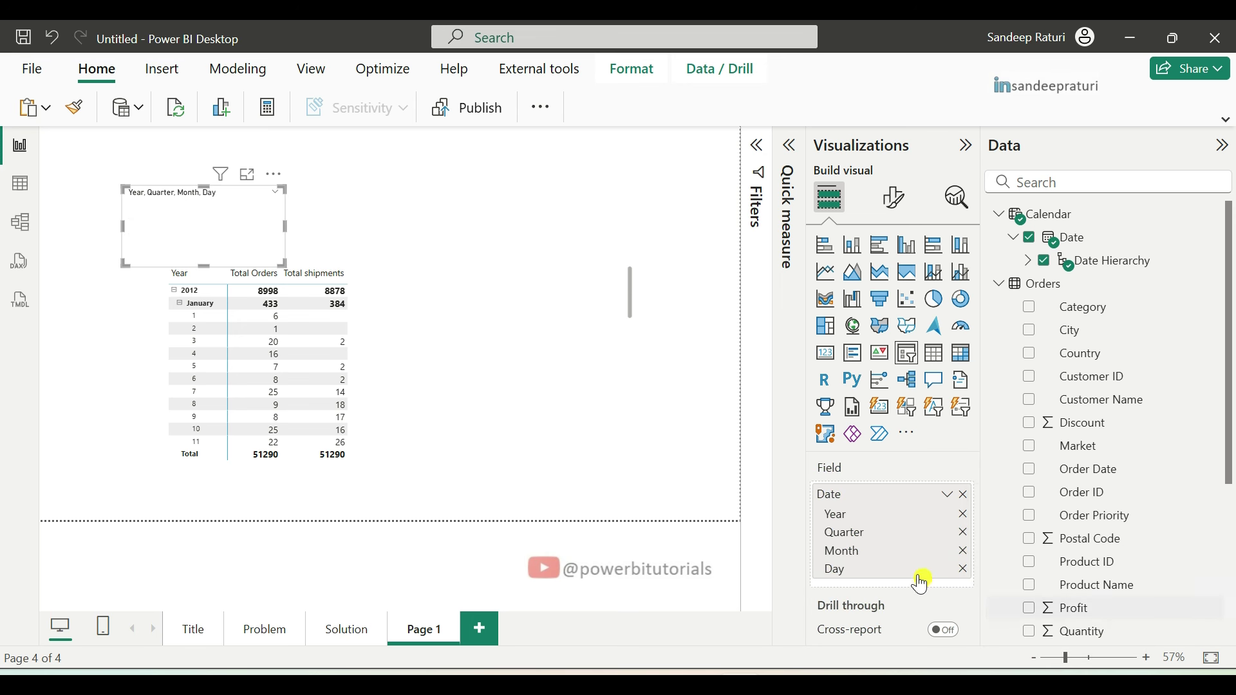
click(963, 532)
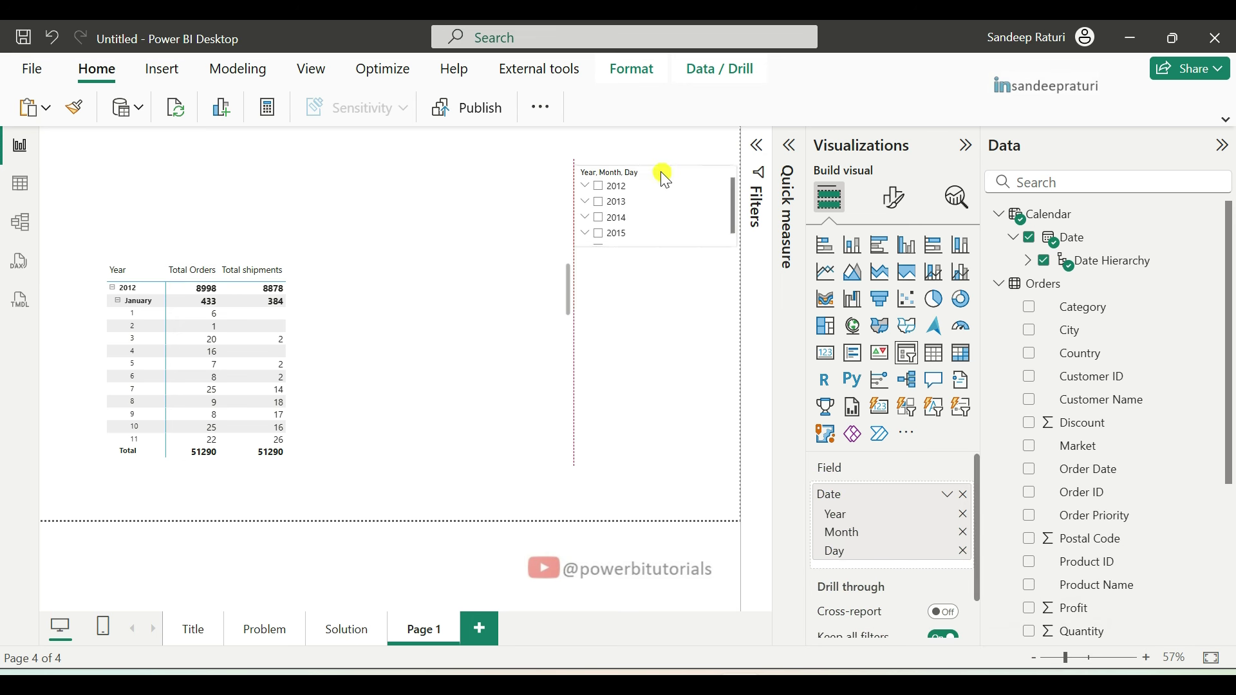
Narrow the matrix, and make the date slicer taller with 2012 and January expanded down to days
drag(572, 459, 447, 463)
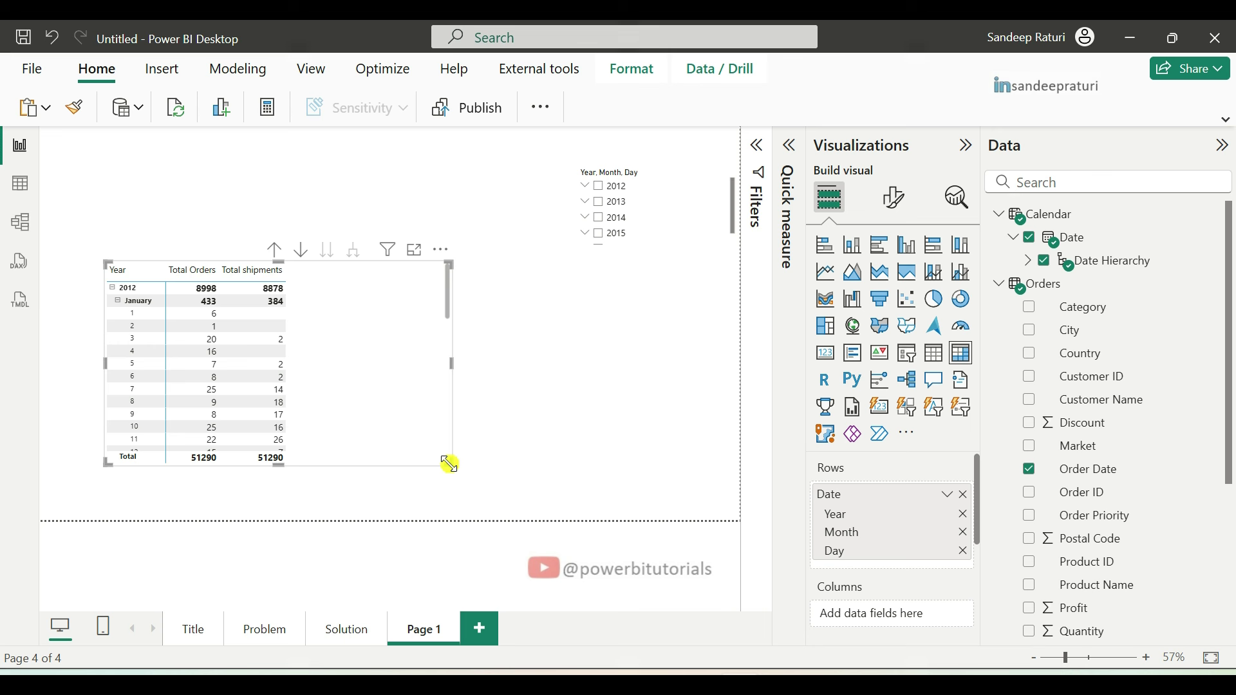
click(585, 341)
click(585, 188)
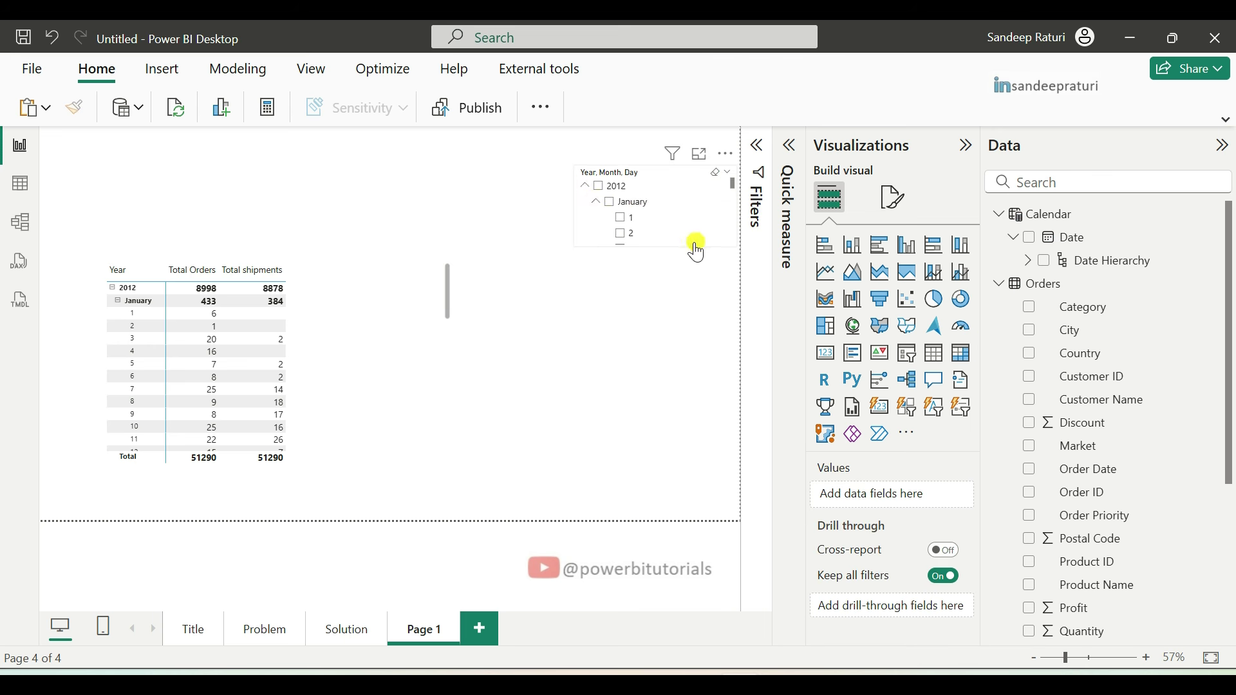
click(734, 243)
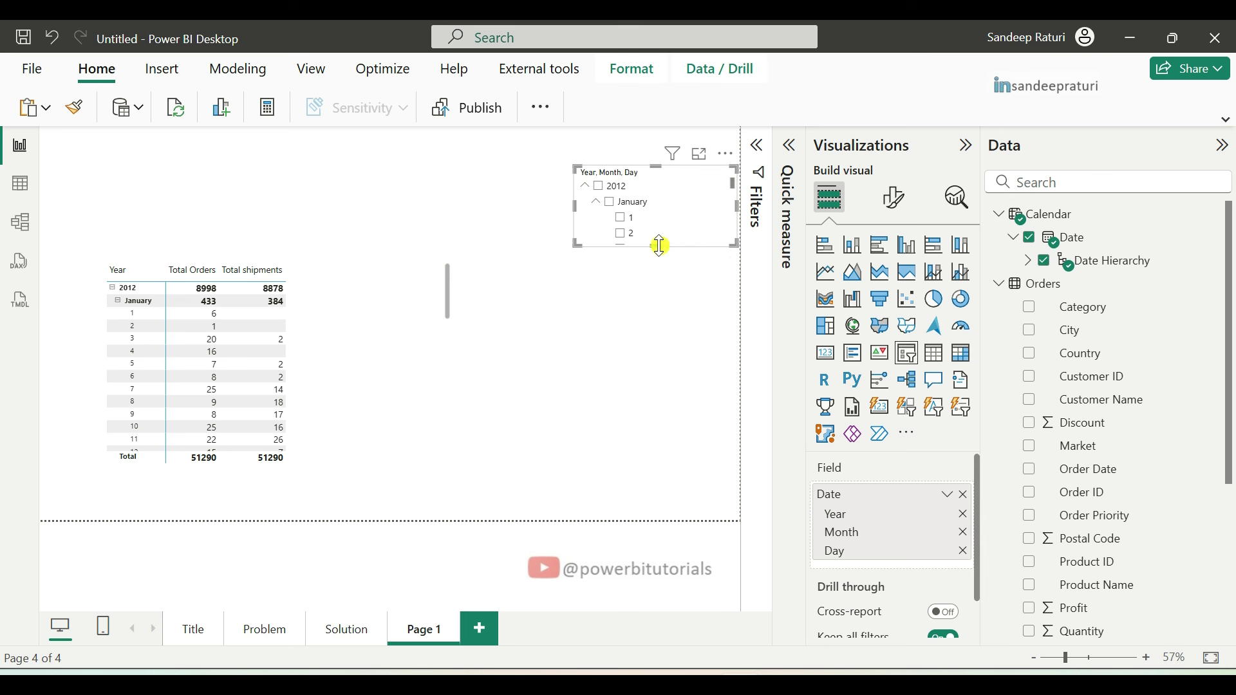
drag(658, 246, 650, 389)
Collapse the Visualizations and Data panes while filtering the matrix to 1 January 2012, and switch the date filter to 5 January 2012
click(622, 218)
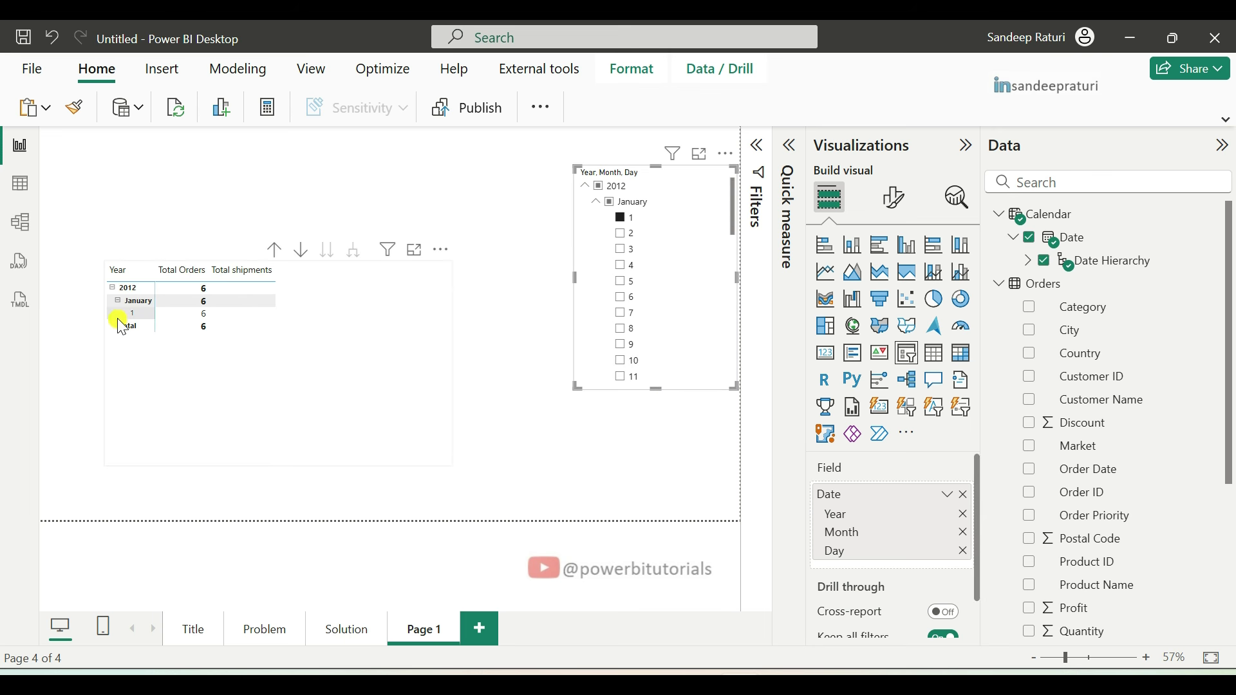
click(966, 145)
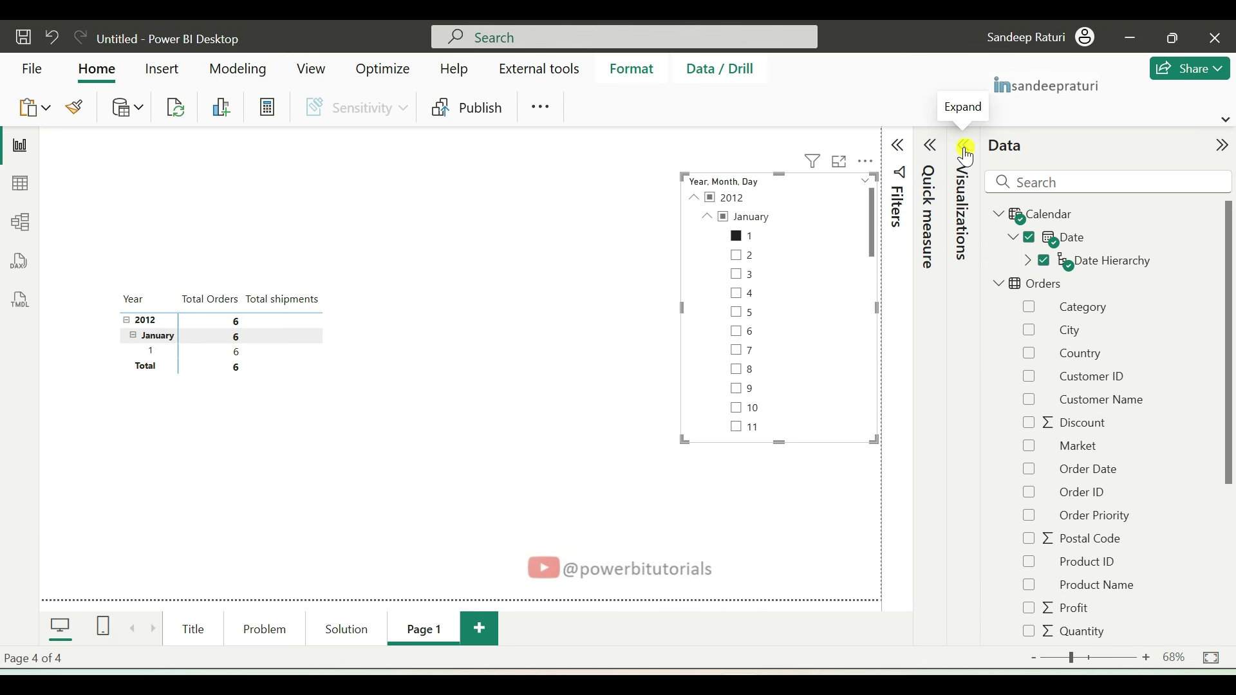
click(1223, 146)
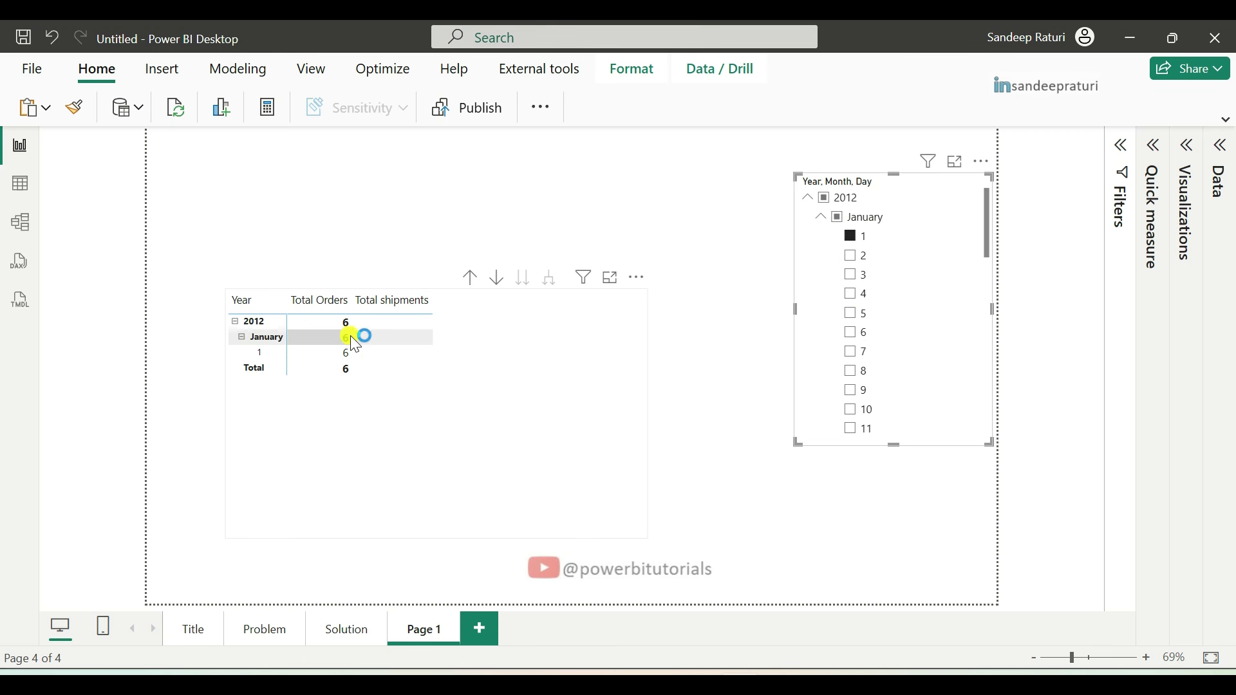
click(856, 314)
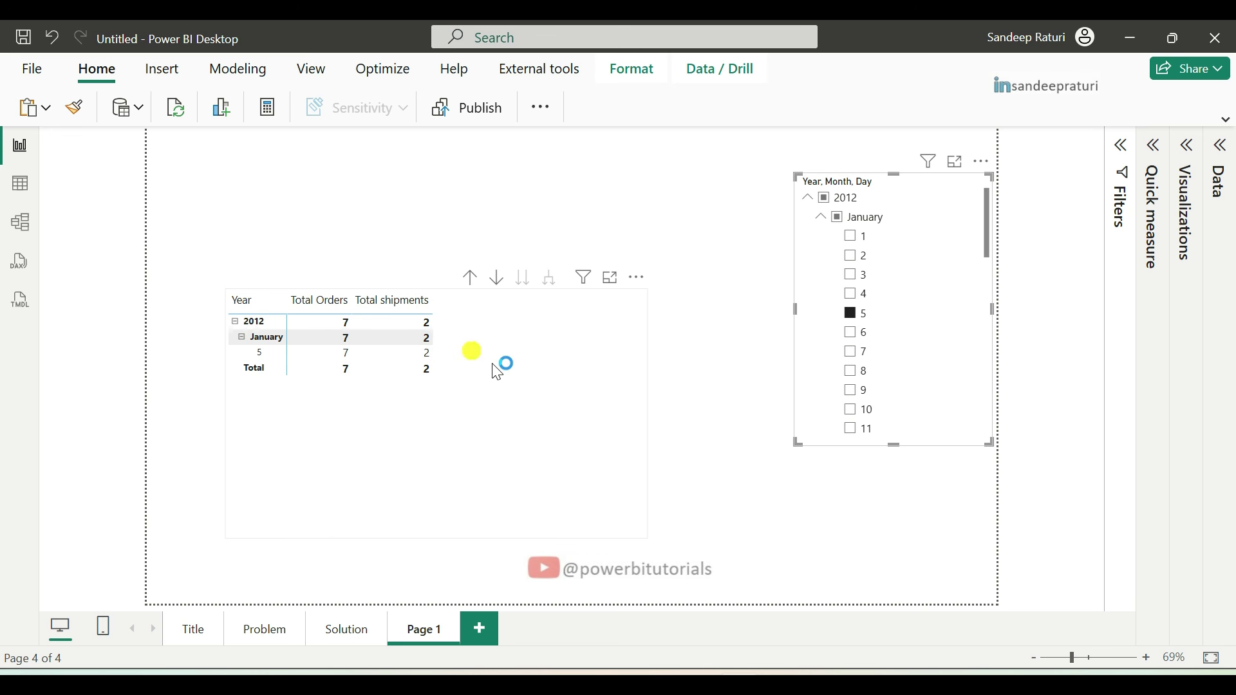
Check the order count for Order Date 05-01-2012 on the Problem page using its Order Date slicer
click(264, 634)
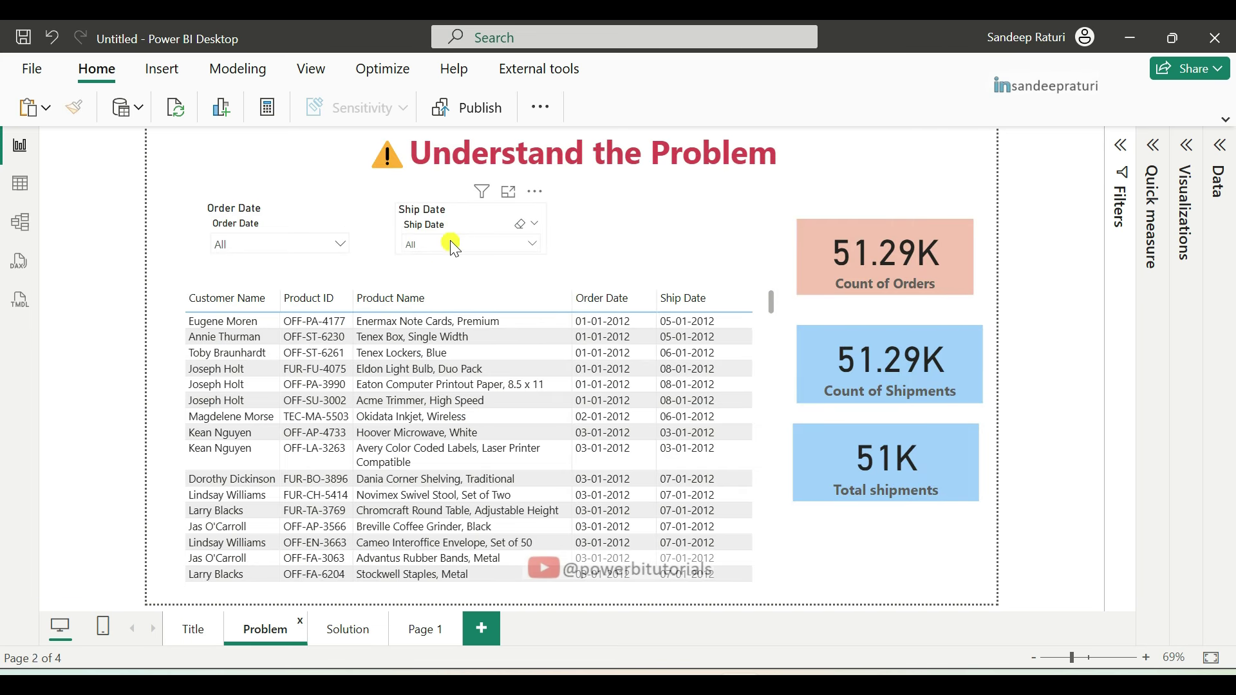
click(300, 245)
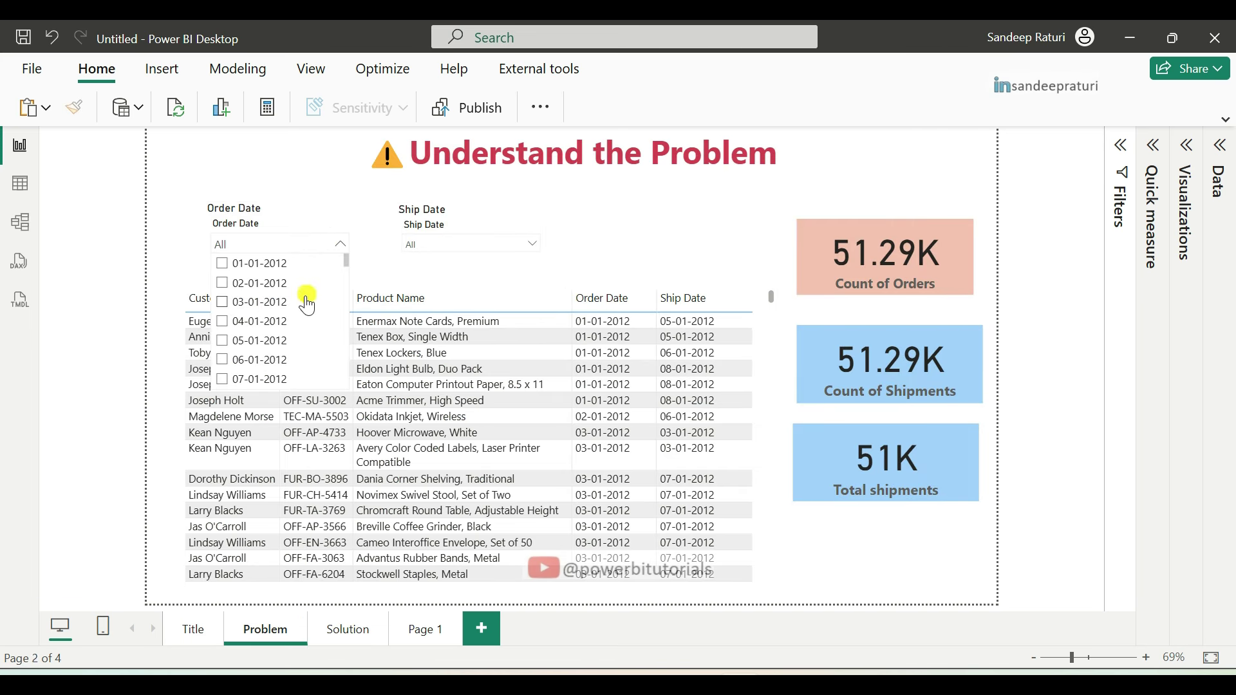
scroll(287, 309, down, 2)
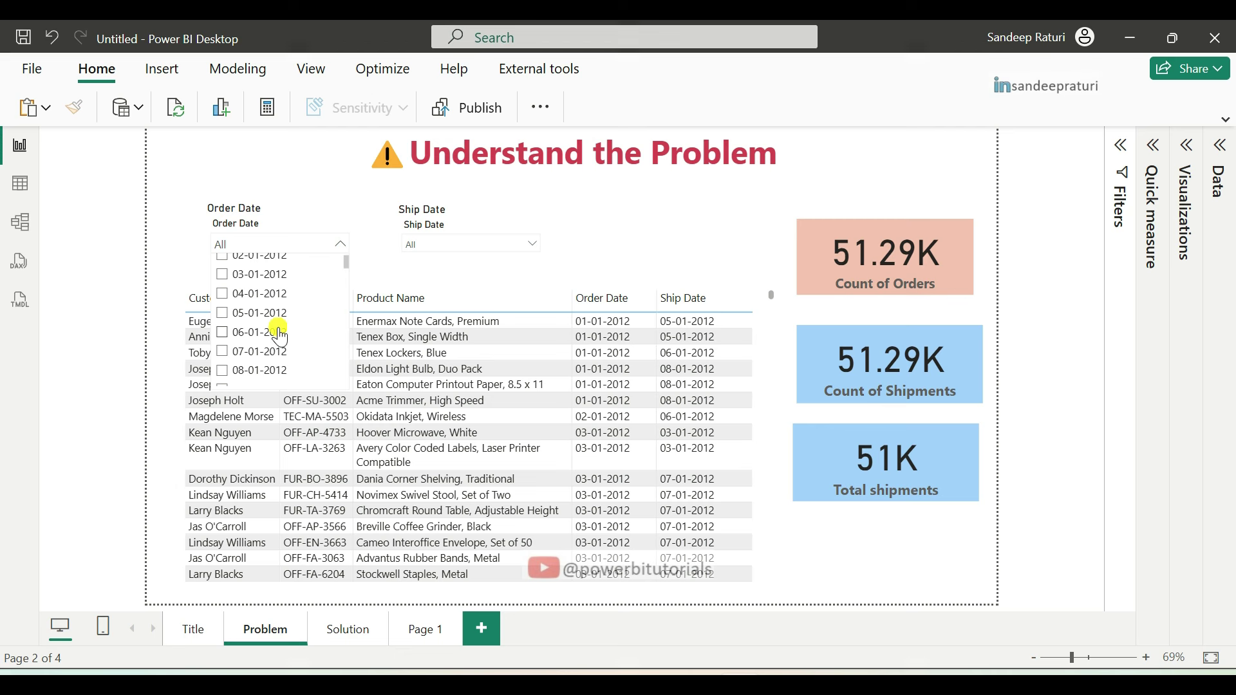
click(224, 313)
click(179, 239)
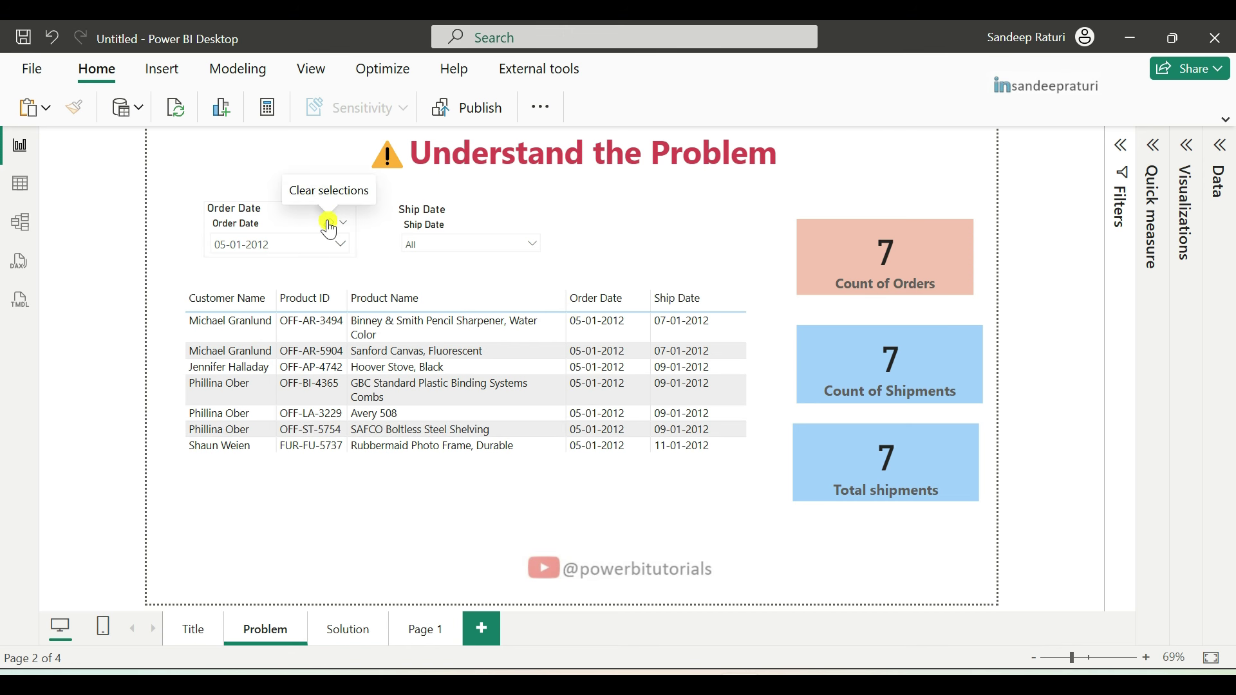
Clear the Order Date filter, filter Ship Date to 05-01-2012, and return to the matrix on Page 1 to compare the counts
click(329, 224)
click(415, 244)
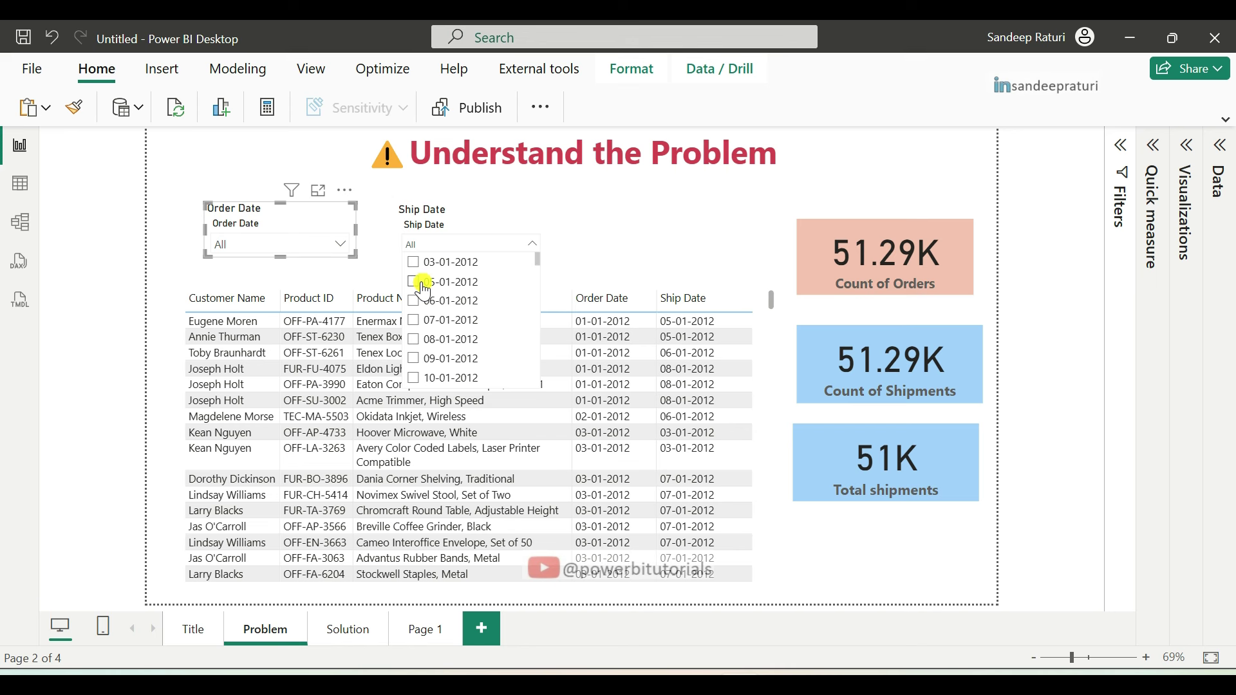
click(423, 283)
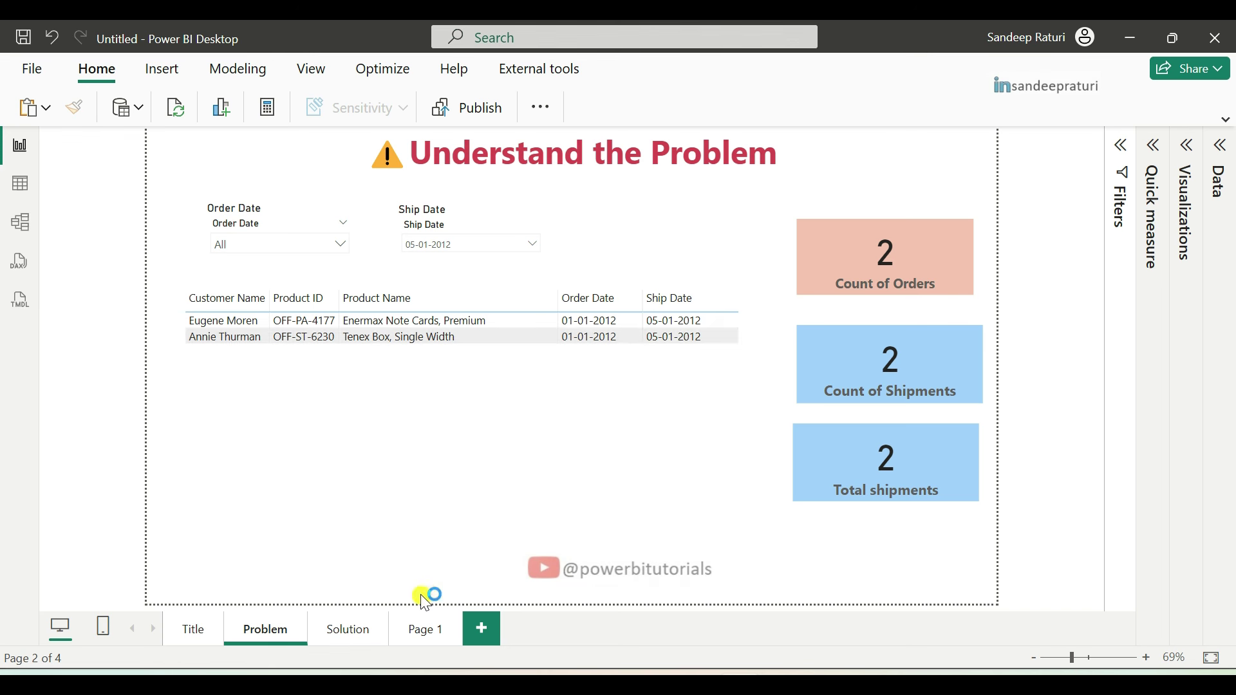
click(425, 630)
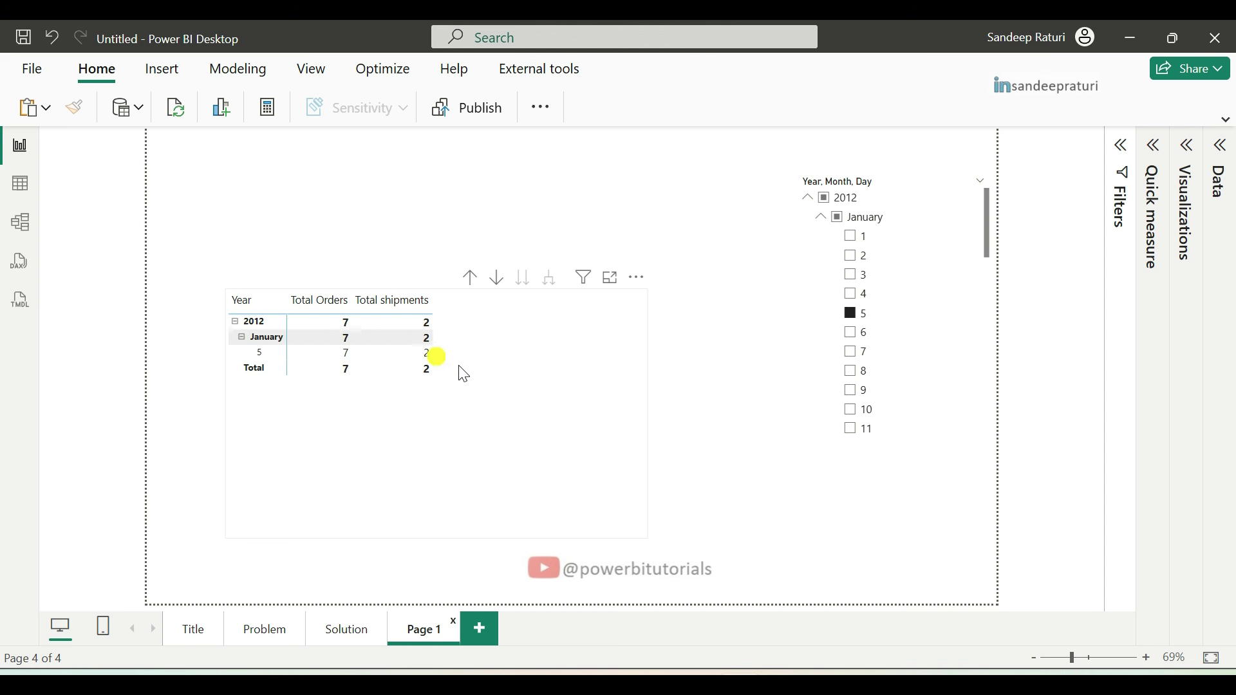
click(605, 426)
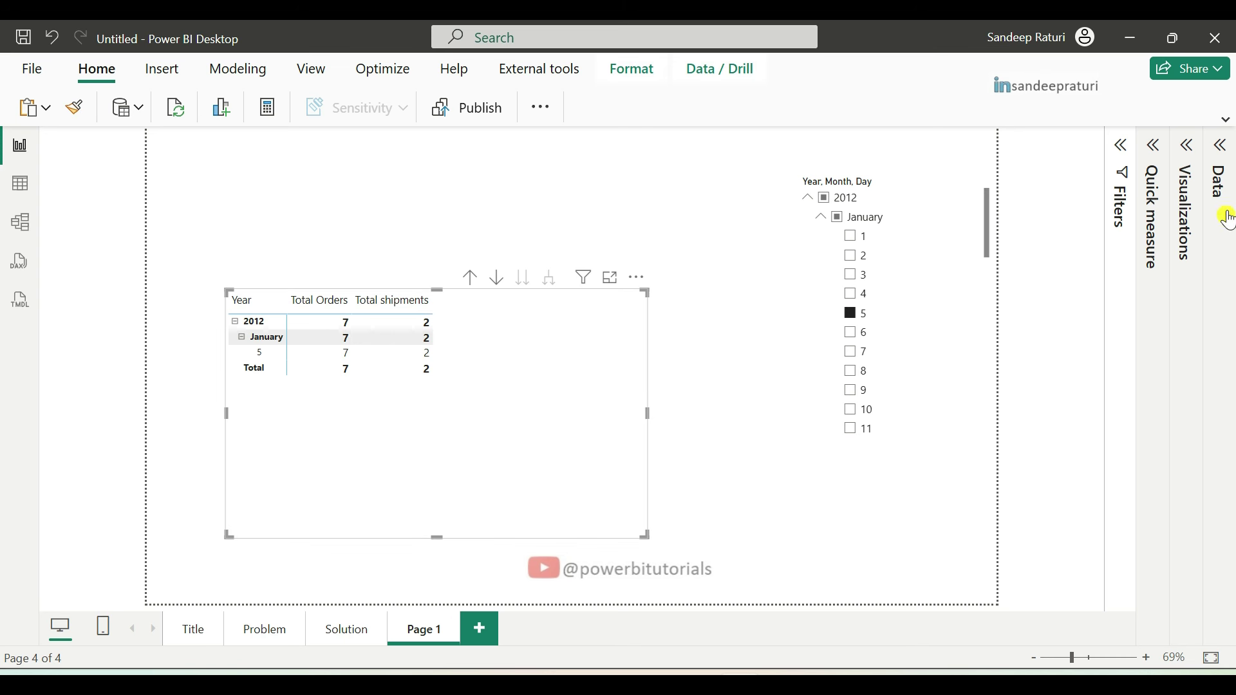
Examine the active relationship between the Orders table's Order Date and the Calendar table's Date in the model view
click(1185, 157)
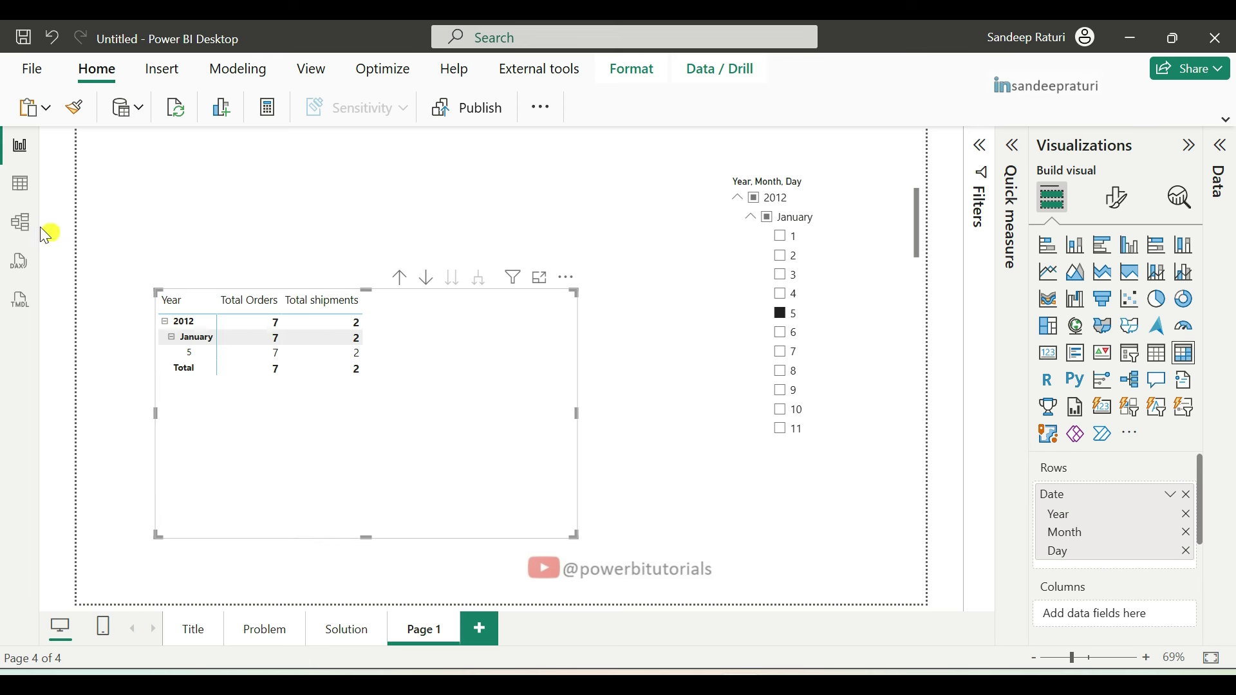
click(21, 224)
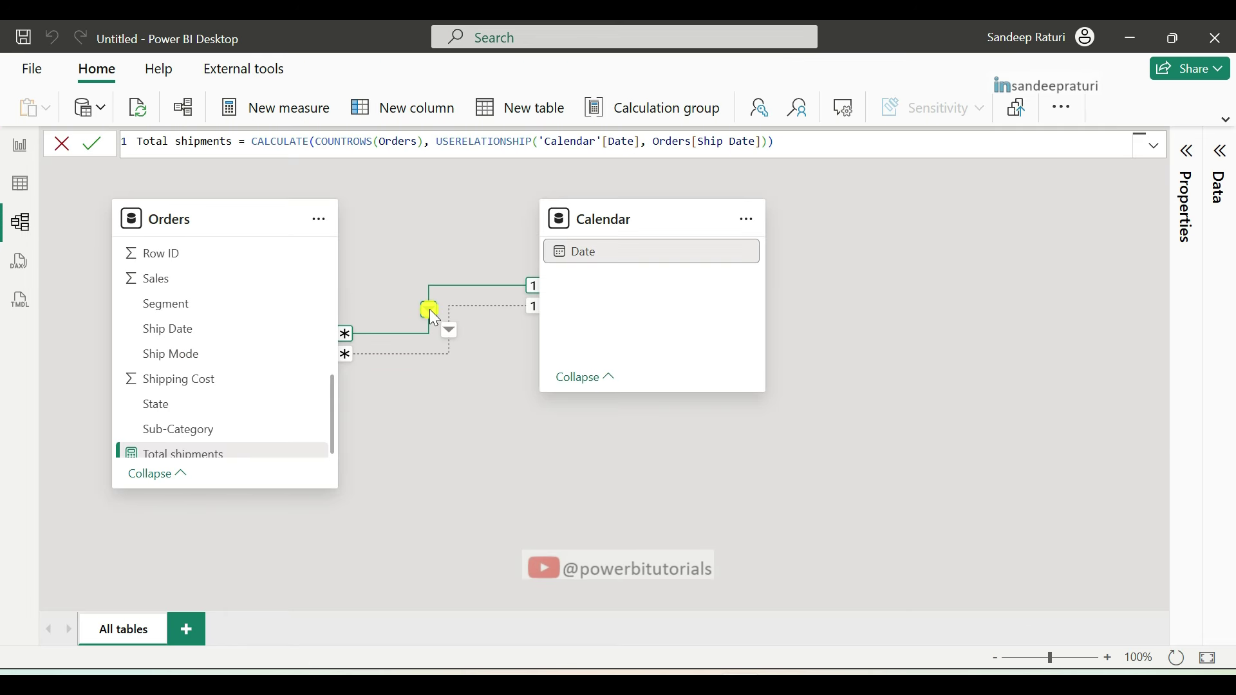
scroll(222, 317, up, 2)
scroll(222, 317, up, 3)
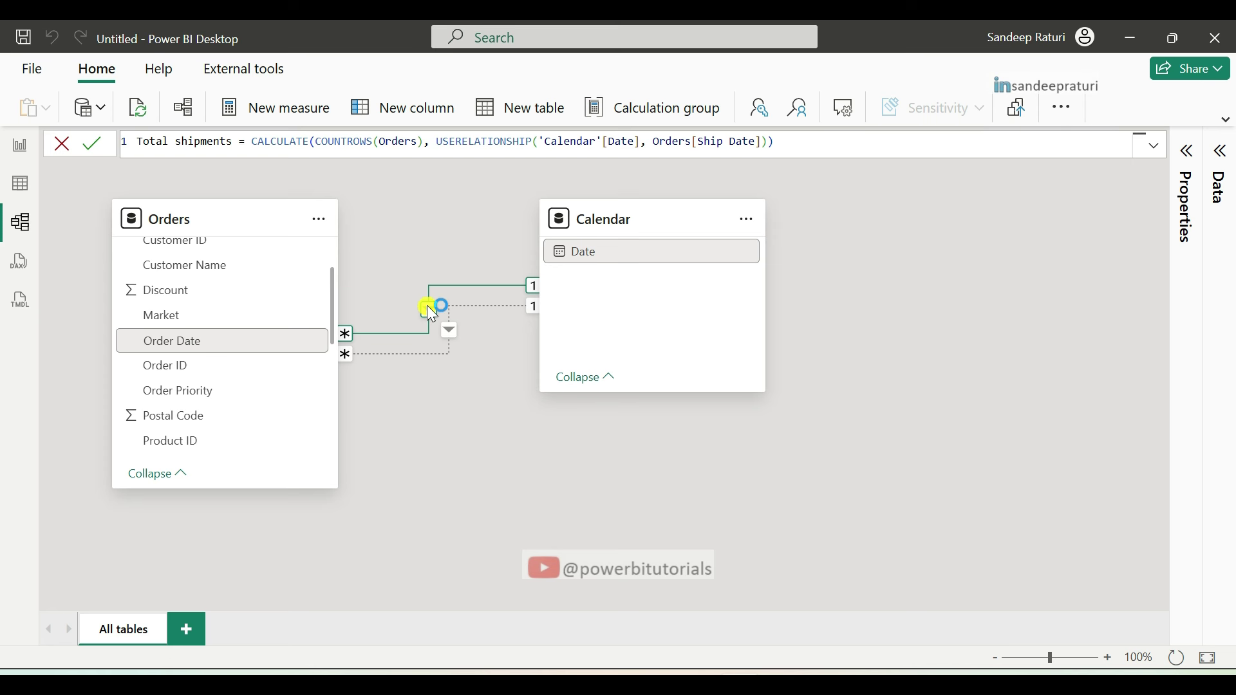
Return to the report page and check which aggregation the matrix's Total Orders value uses, leaving it as it is
click(17, 148)
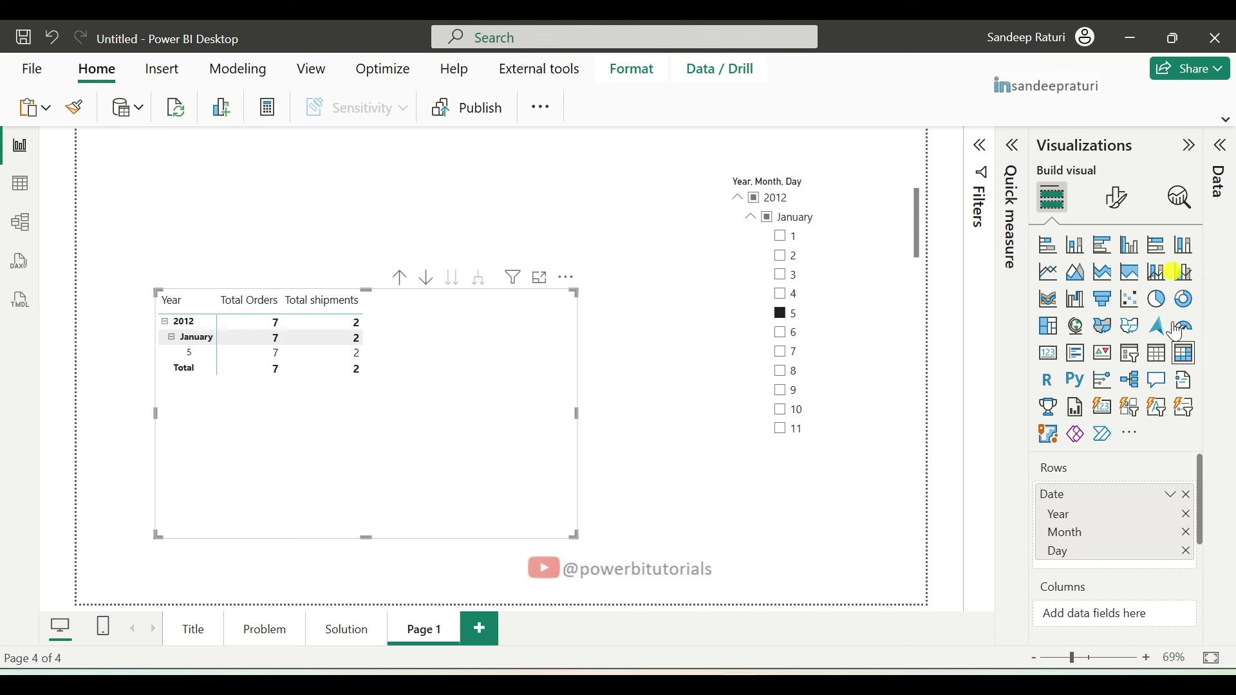
click(1219, 535)
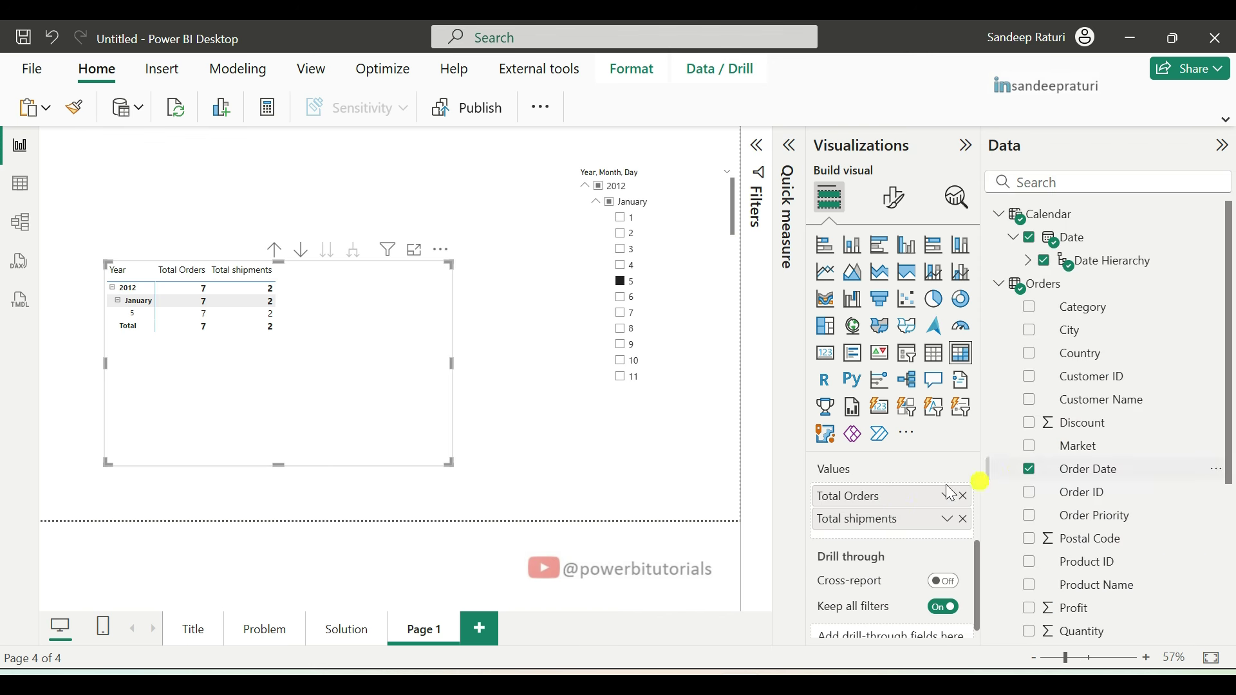
right_click(871, 500)
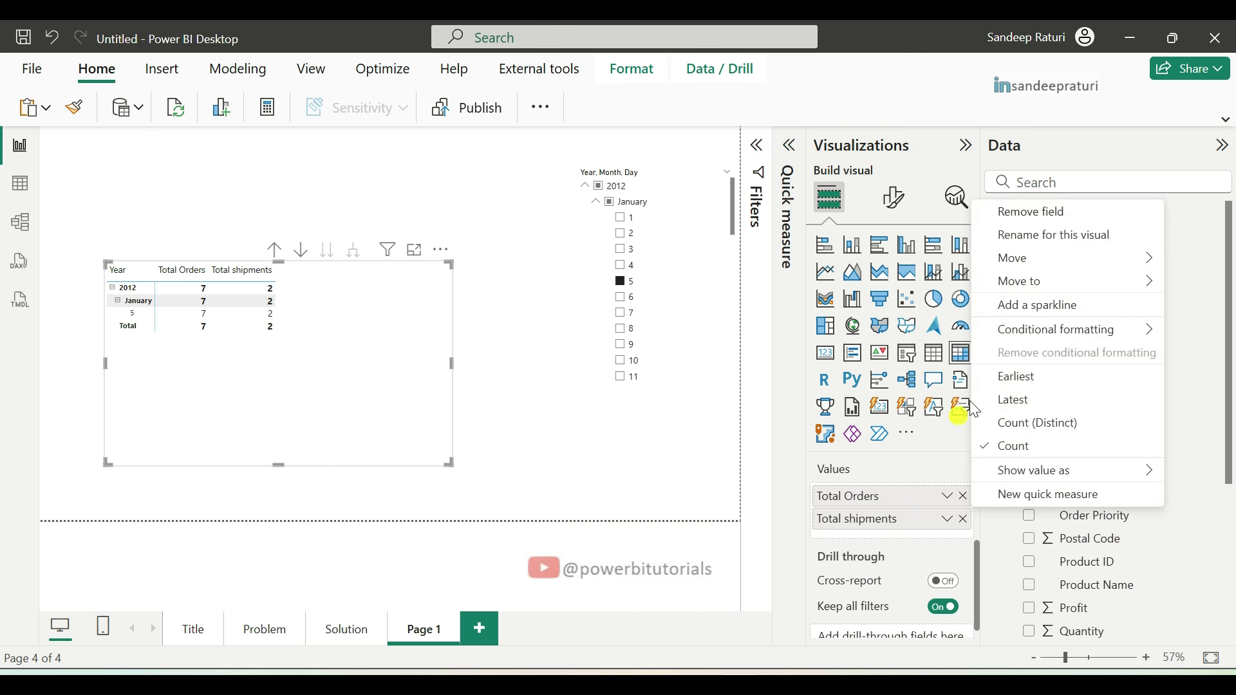
click(897, 554)
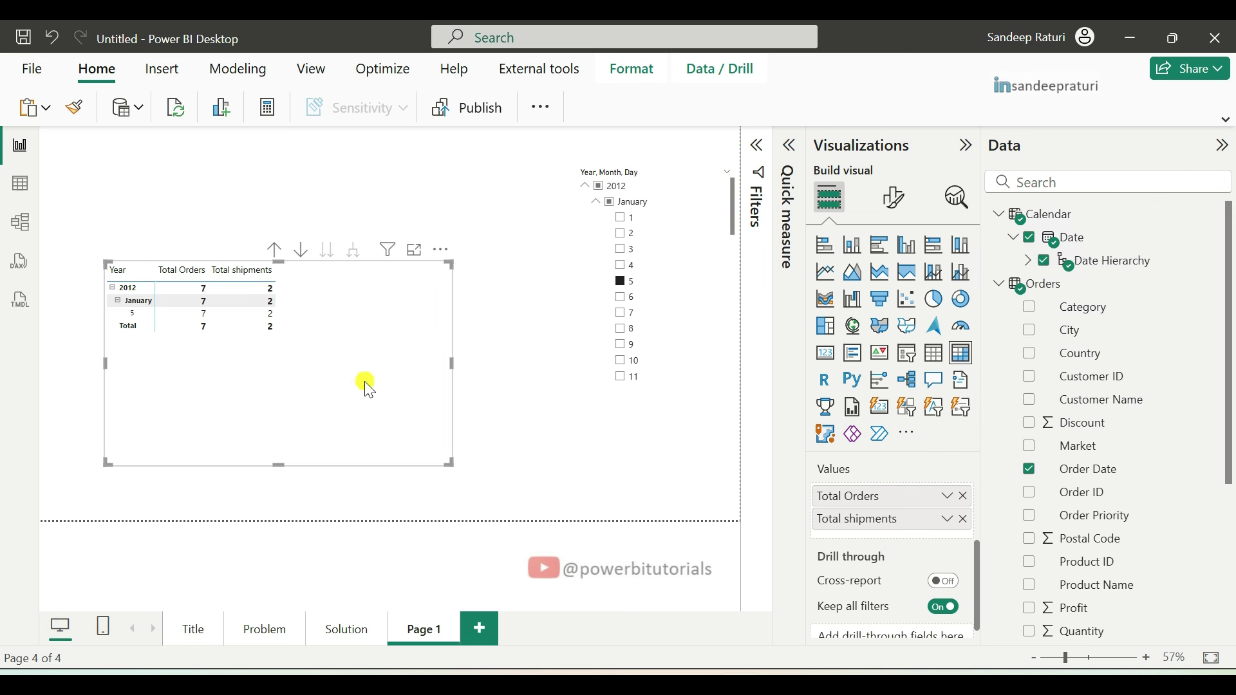
Review the inactive Ship Date relationship in the model view and the USERELATIONSHIP and COUNTROWS functions in the Total shipments measure
click(20, 222)
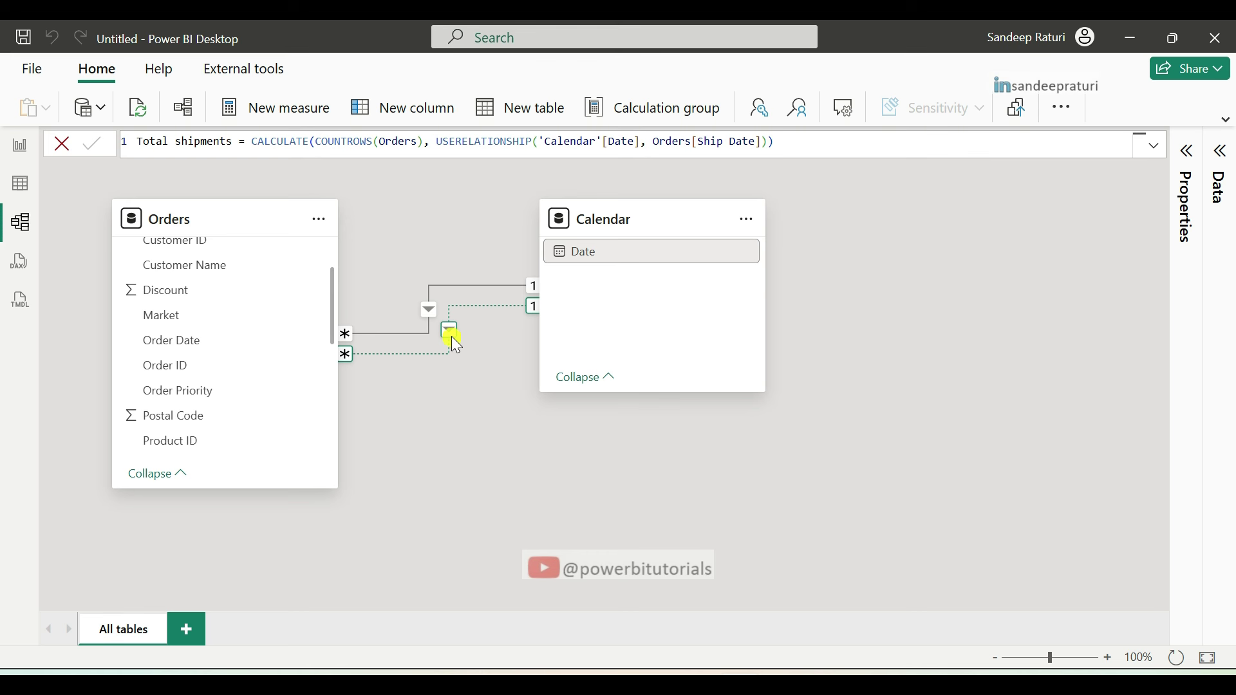
click(476, 143)
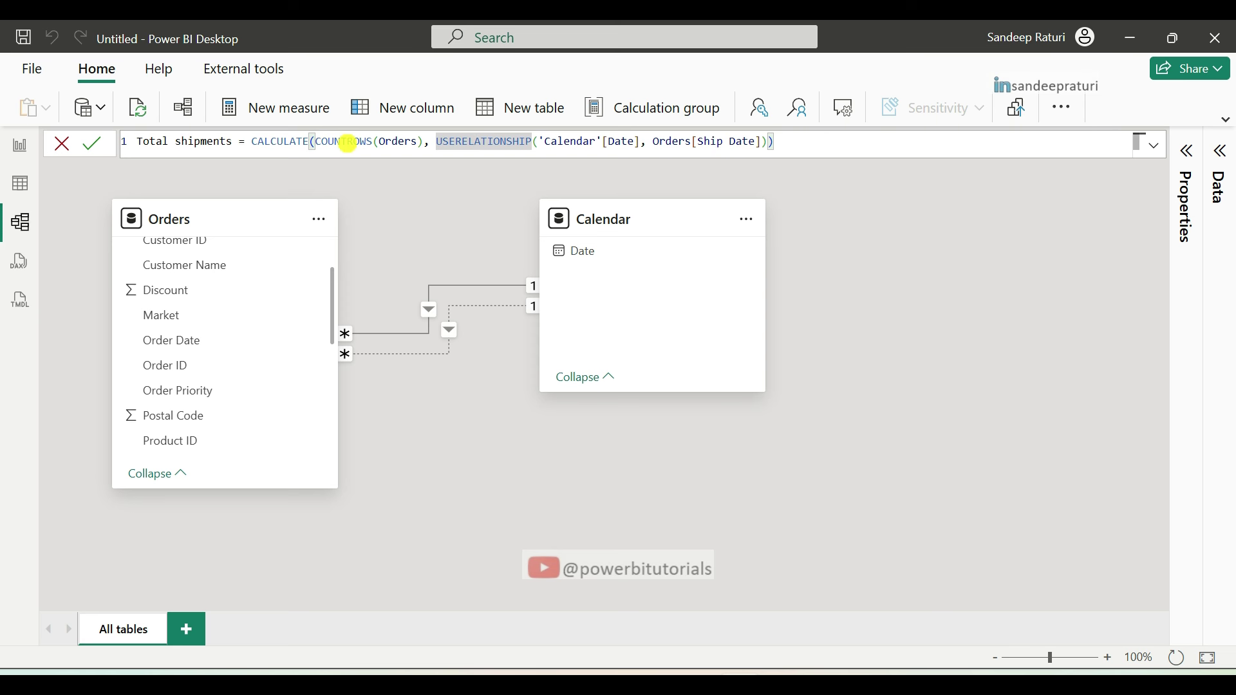
click(348, 143)
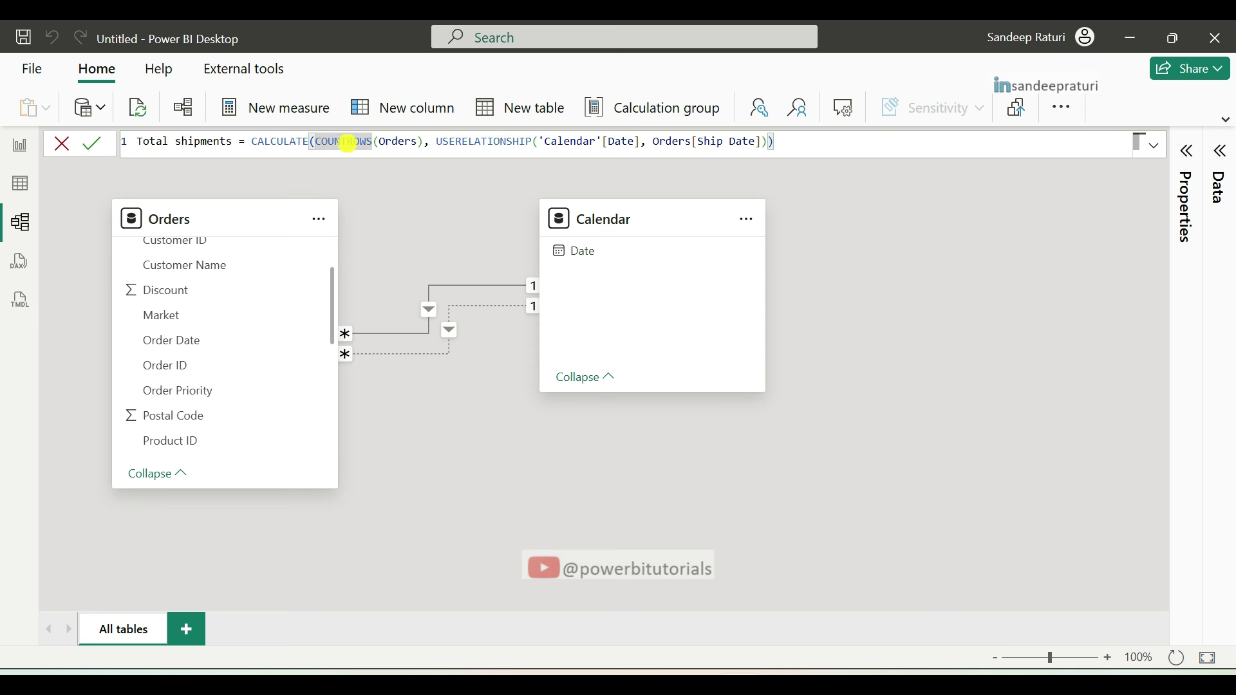